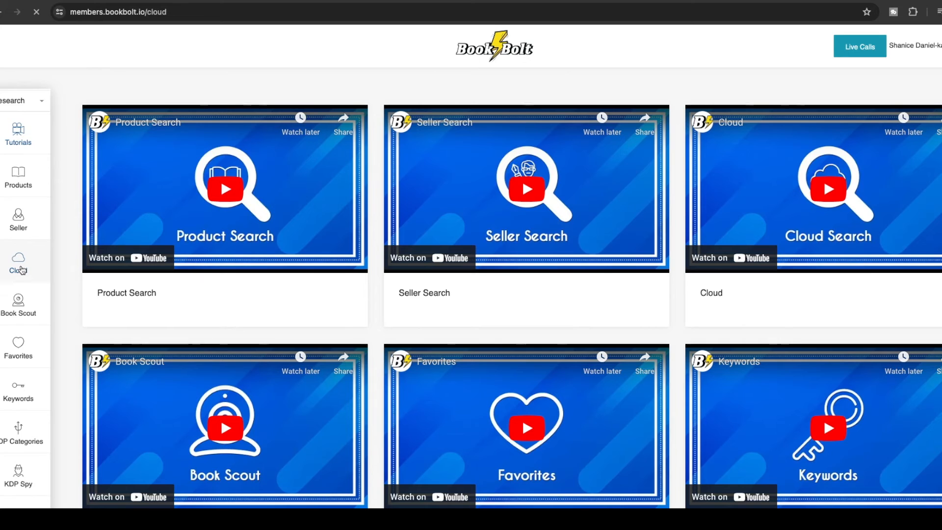
Run a Cloud search for the top 100 bestsellers in the Coloring Book category
{"action": "left_click", "coordinate": [22, 262]}
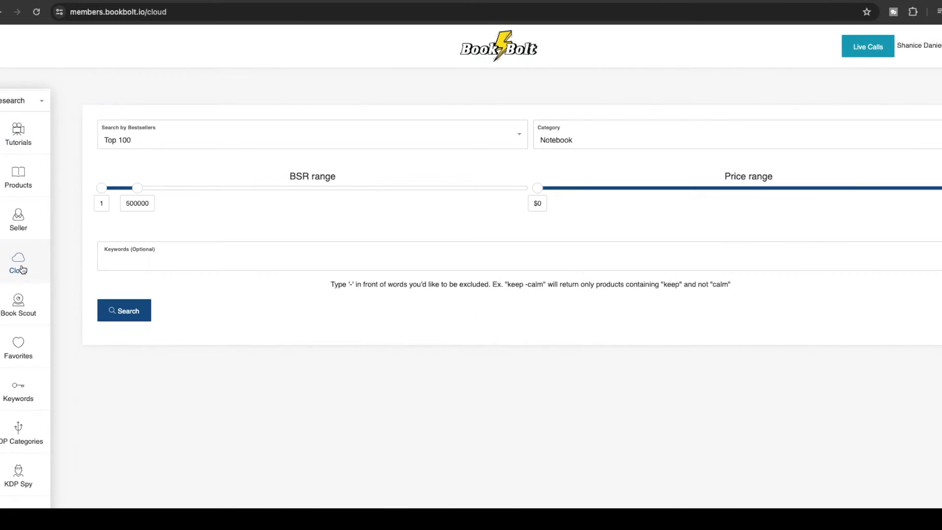
{"action": "left_click", "coordinate": [602, 140]}
{"action": "scroll", "coordinate": [585, 241], "scroll_direction": "down", "scroll_amount": 2}
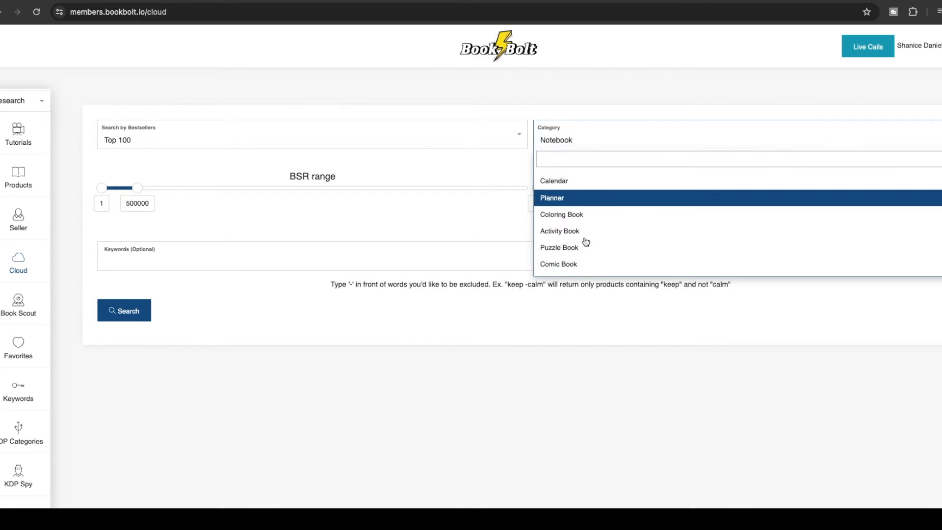
{"action": "left_click", "coordinate": [595, 217]}
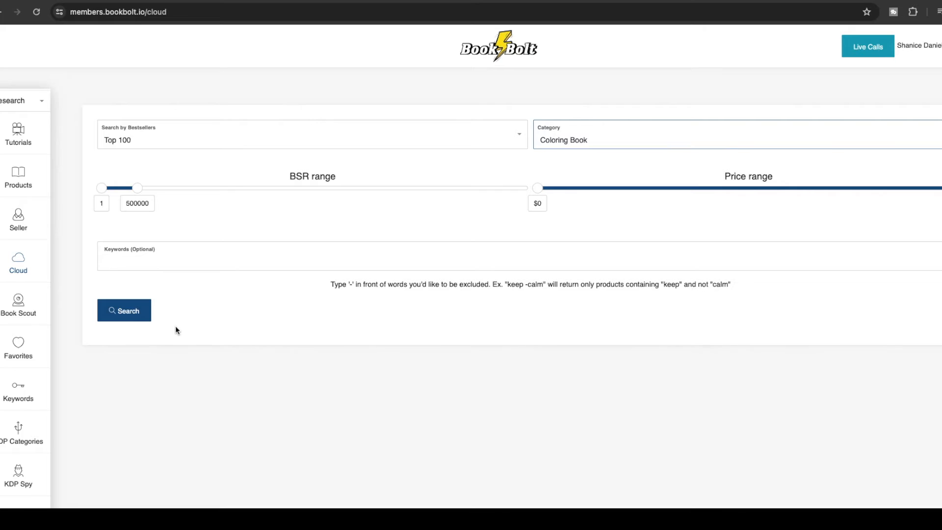
{"action": "left_click", "coordinate": [141, 306]}
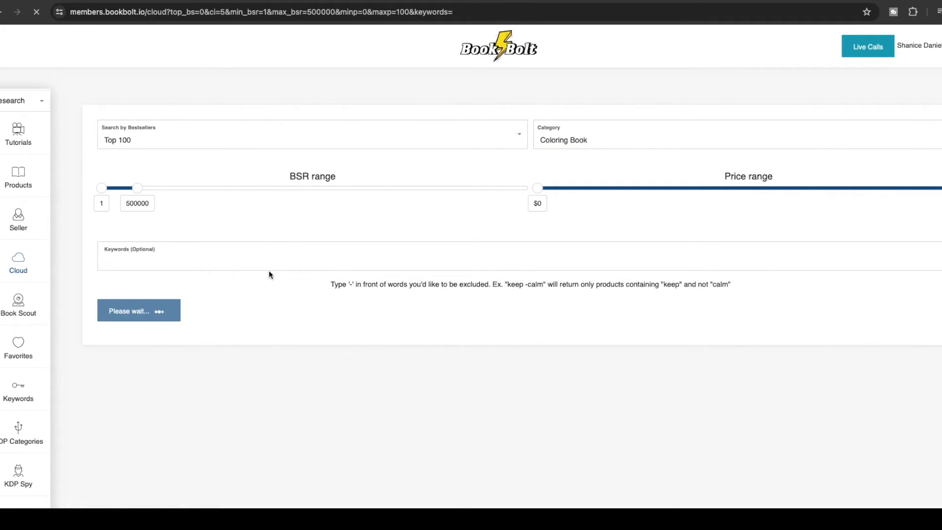
Examine the coloring book bestsellers, comparing their covers, review counts, publication dates, prices, BSR and estimated monthly sales
{"action": "scroll", "coordinate": [278, 276], "scroll_direction": "down", "scroll_amount": 3}
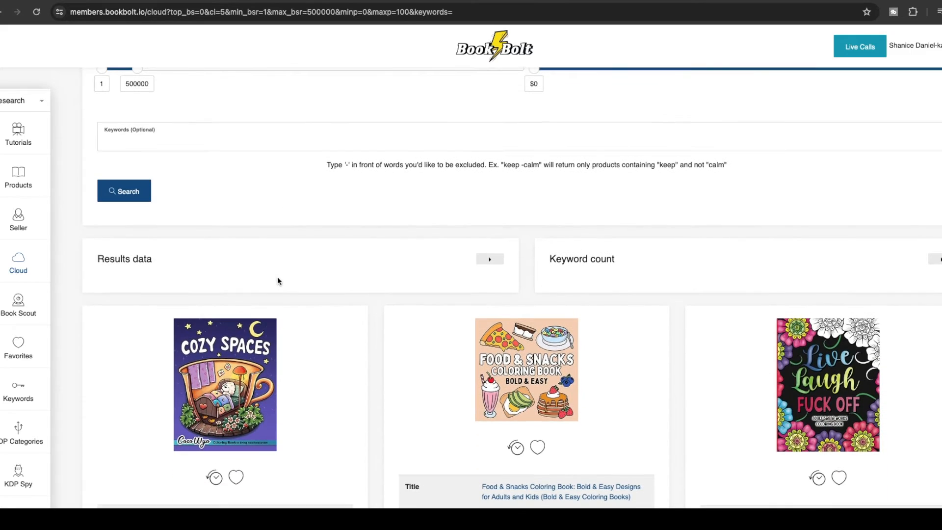
{"action": "scroll", "coordinate": [296, 275], "scroll_direction": "down", "scroll_amount": 3}
{"action": "scroll", "coordinate": [307, 272], "scroll_direction": "down", "scroll_amount": 20}
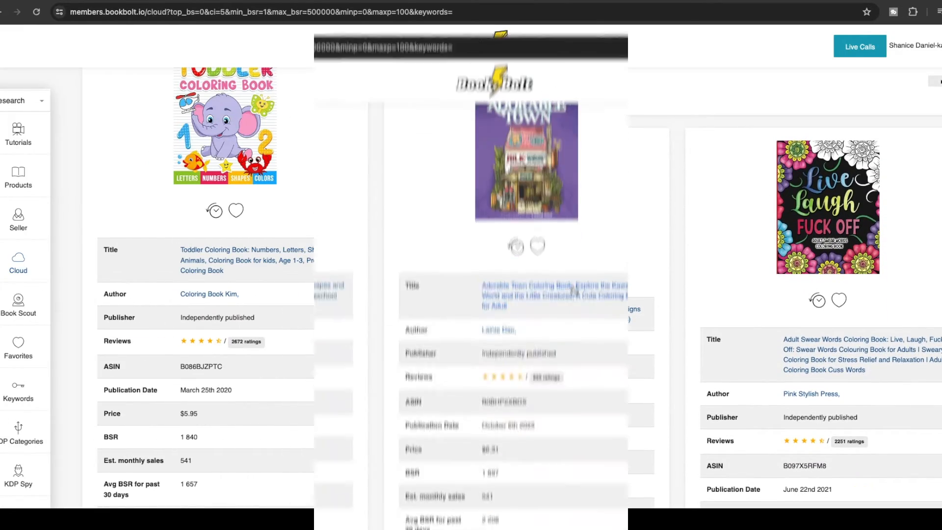
{"action": "scroll", "coordinate": [572, 252], "scroll_direction": "down", "scroll_amount": 8}
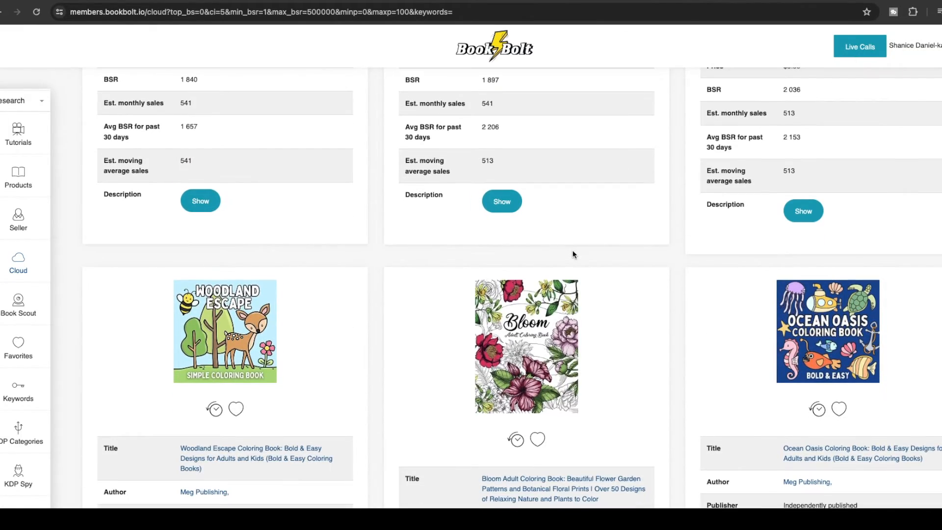
{"action": "scroll", "coordinate": [572, 252], "scroll_direction": "up", "scroll_amount": 2}
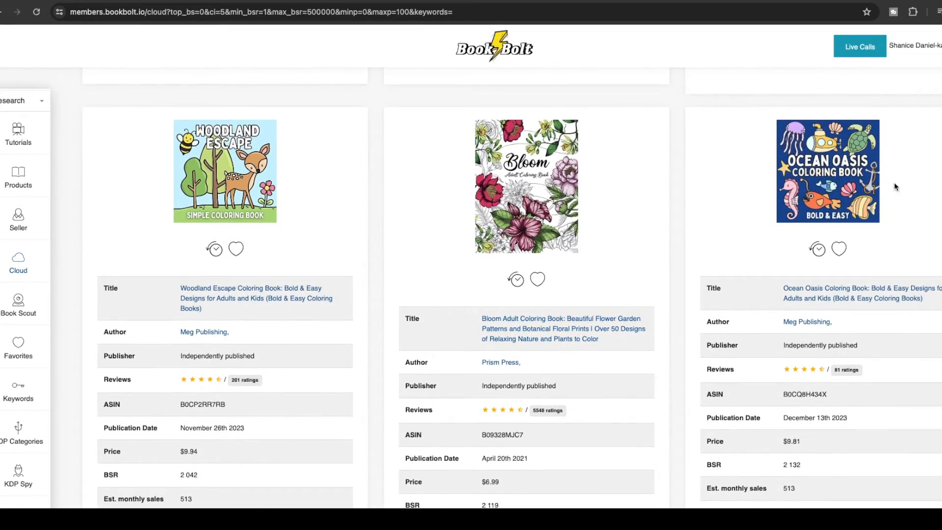
{"action": "scroll", "coordinate": [655, 233], "scroll_direction": "up", "scroll_amount": 15}
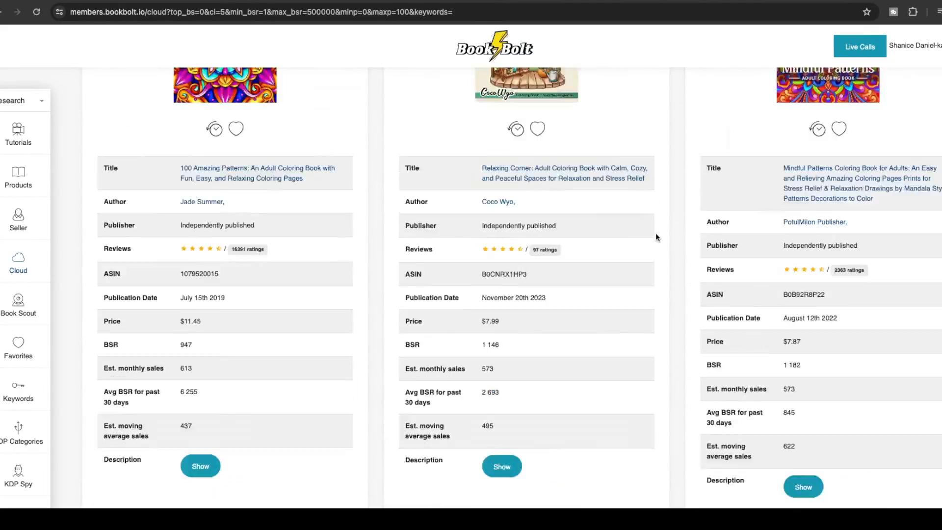
{"action": "scroll", "coordinate": [653, 234], "scroll_direction": "down", "scroll_amount": 10}
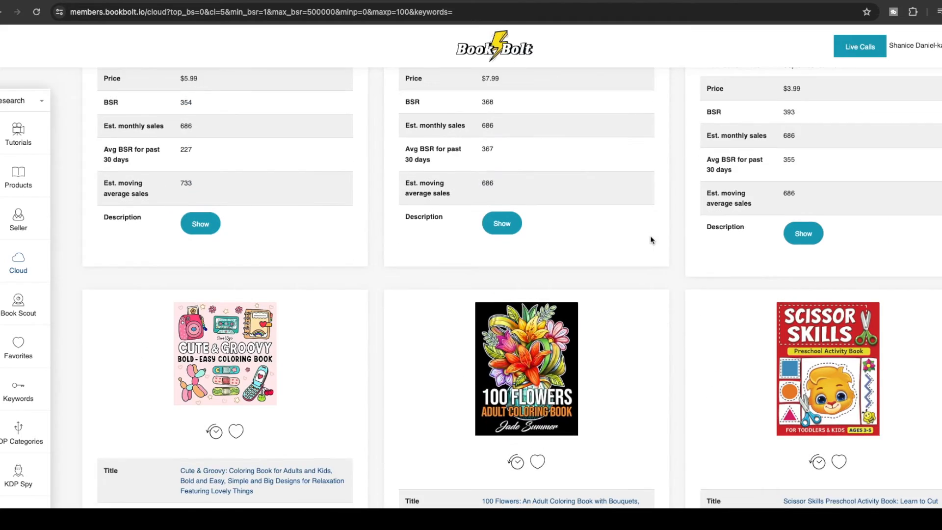
{"action": "scroll", "coordinate": [650, 238], "scroll_direction": "down", "scroll_amount": 15}
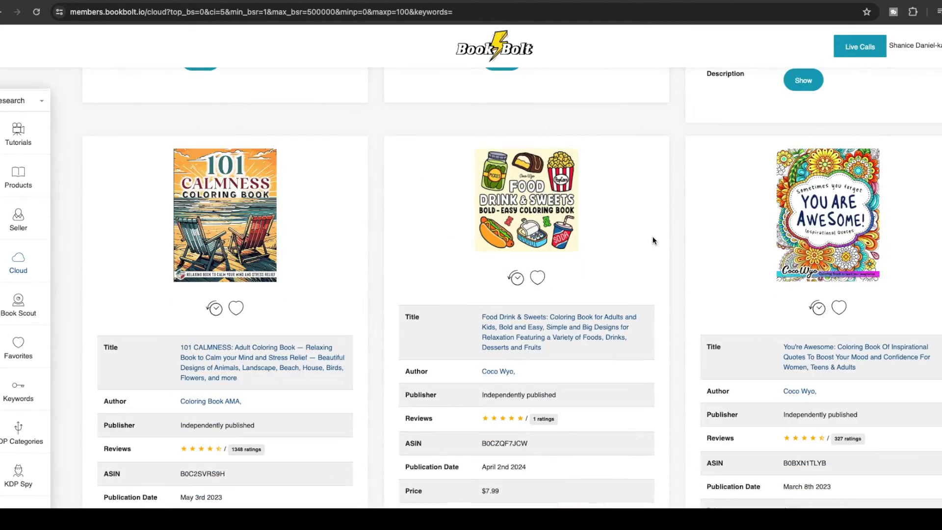
{"action": "scroll", "coordinate": [652, 240], "scroll_direction": "down", "scroll_amount": 20}
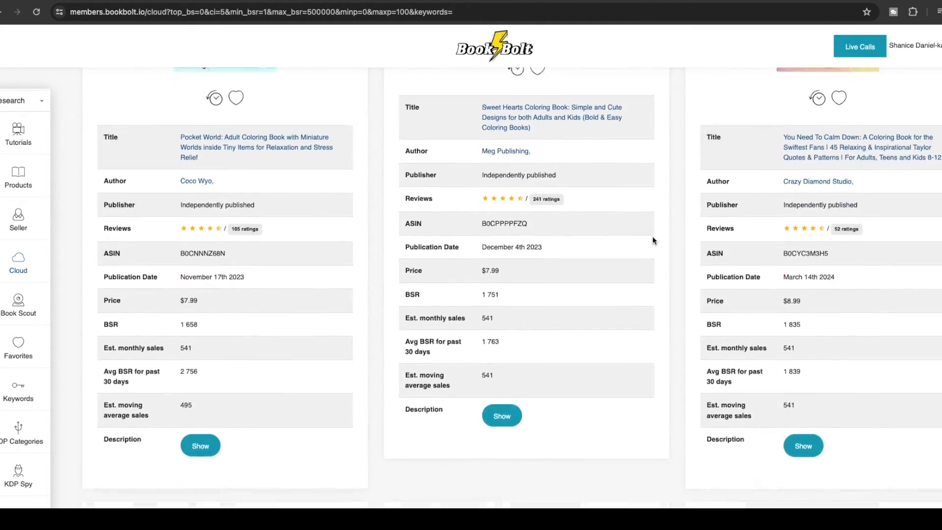
{"action": "scroll", "coordinate": [653, 241], "scroll_direction": "down", "scroll_amount": 20}
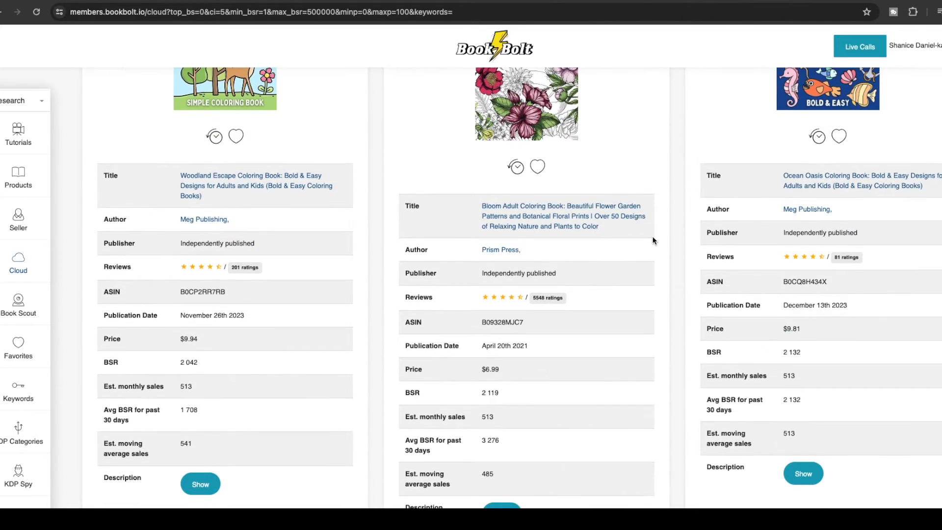
{"action": "scroll", "coordinate": [653, 240], "scroll_direction": "down", "scroll_amount": 10}
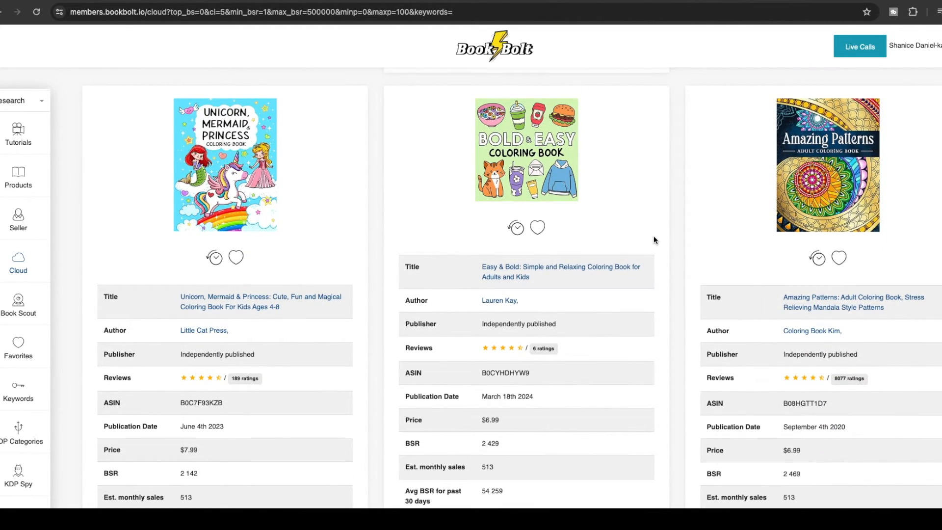
{"action": "scroll", "coordinate": [653, 240], "scroll_direction": "up", "scroll_amount": 6}
{"action": "scroll", "coordinate": [654, 240], "scroll_direction": "down", "scroll_amount": 7}
{"action": "scroll", "coordinate": [653, 240], "scroll_direction": "up", "scroll_amount": 9}
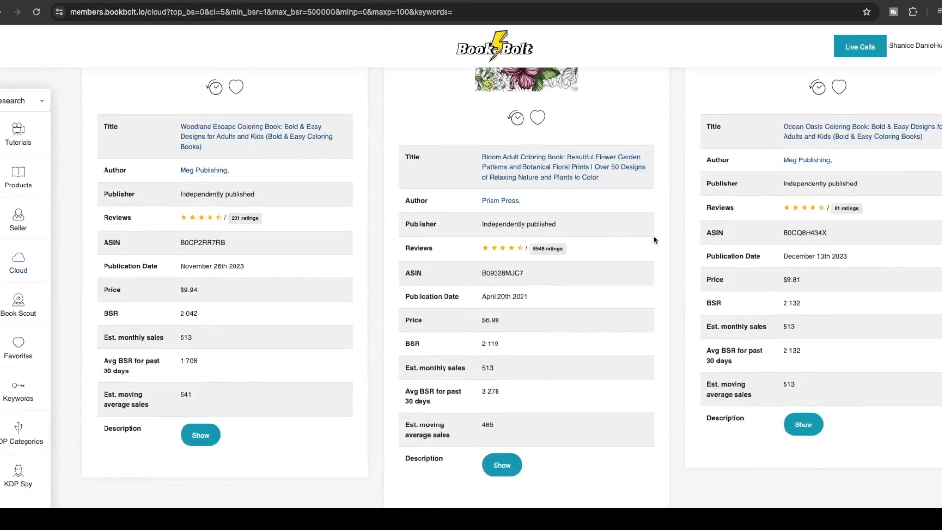
{"action": "scroll", "coordinate": [653, 240], "scroll_direction": "down", "scroll_amount": 20}
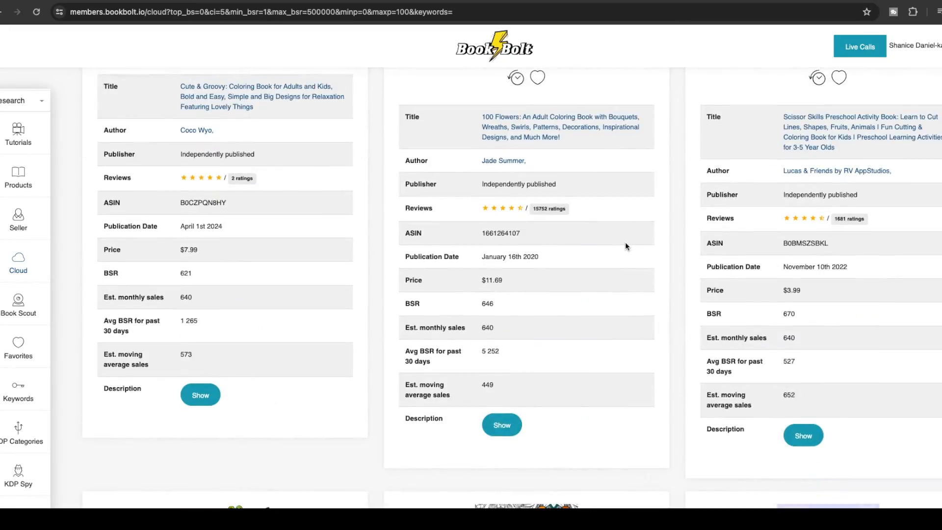
{"action": "scroll", "coordinate": [626, 242], "scroll_direction": "up", "scroll_amount": 20}
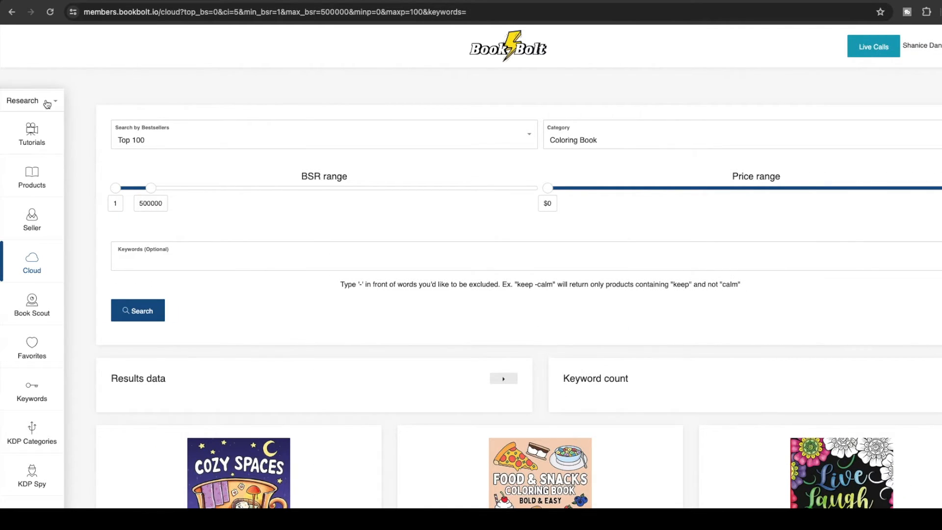
Switch from the Research tools to the Create tools and open BookBolt Studio
{"action": "left_click", "coordinate": [54, 102]}
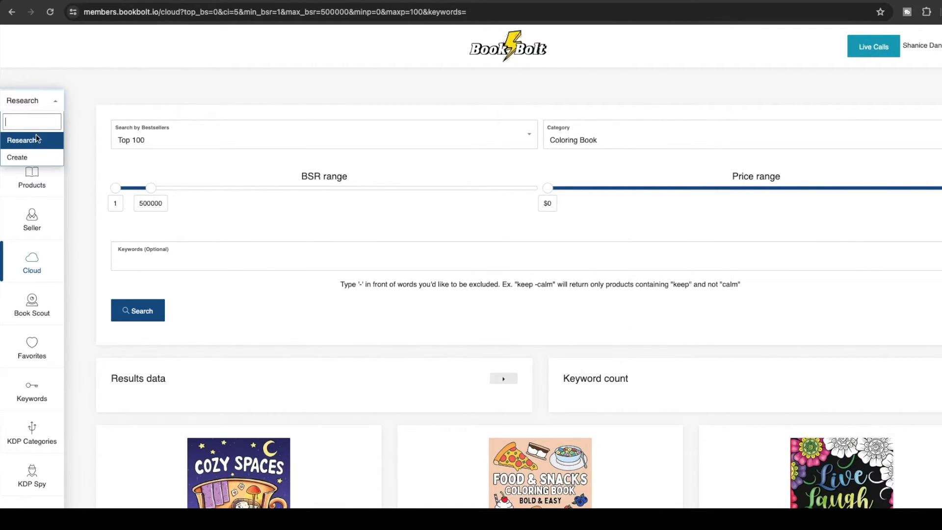
{"action": "left_click", "coordinate": [21, 157]}
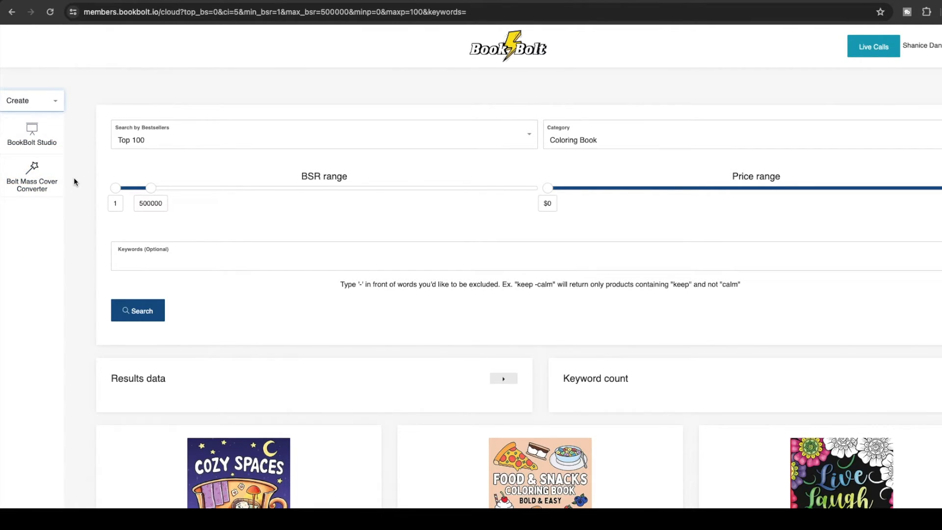
{"action": "left_click", "coordinate": [37, 139]}
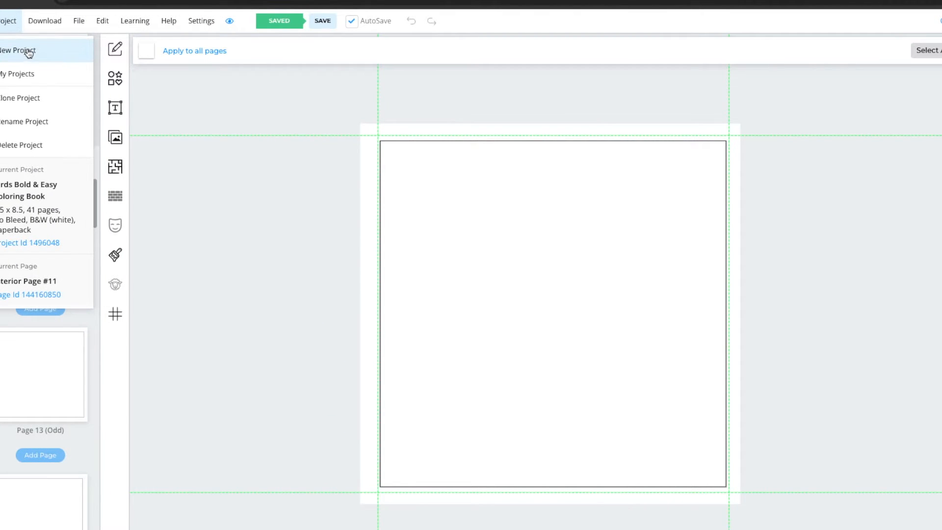
Start a new paperback project named "Bold Coloring Book" with a trim size of 8.5 x 8.5 in
{"action": "left_click", "coordinate": [27, 50]}
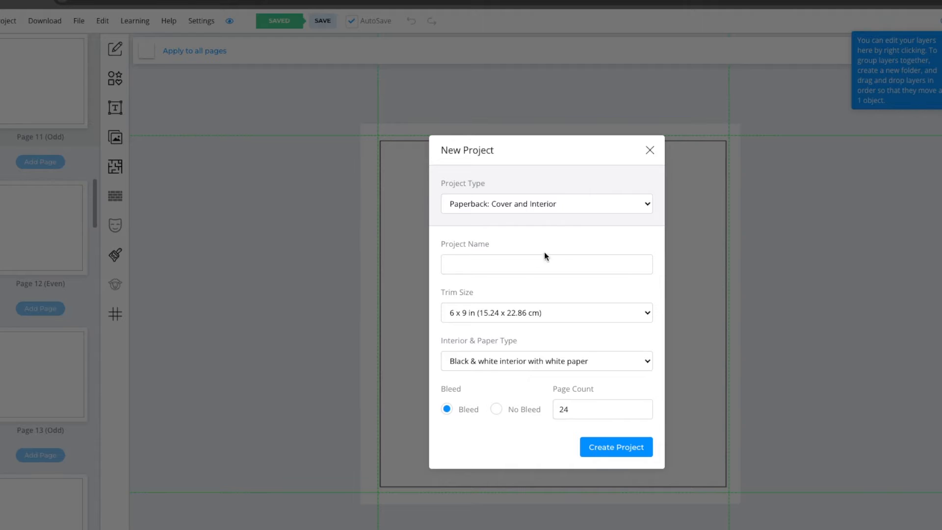
{"action": "left_click", "coordinate": [515, 269]}
{"action": "type", "text": "Bold Coloring Book"}
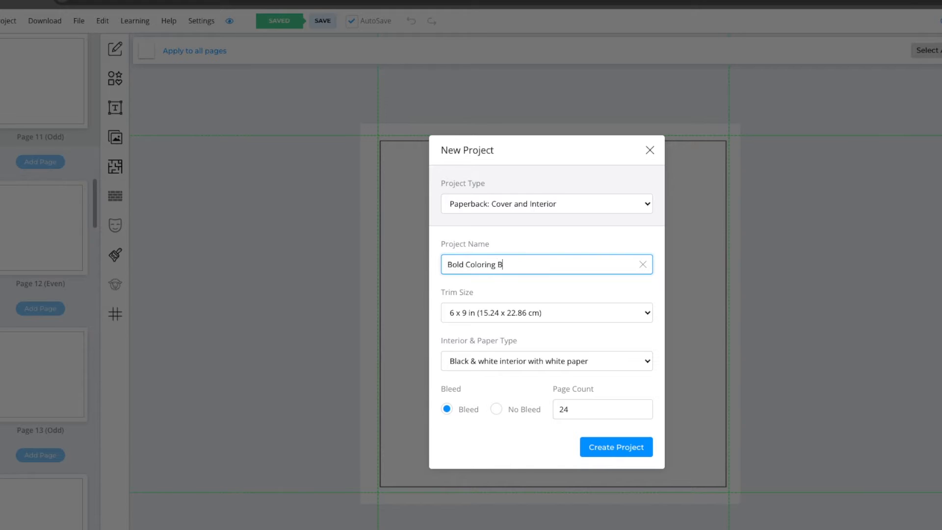
{"action": "left_click", "coordinate": [641, 314]}
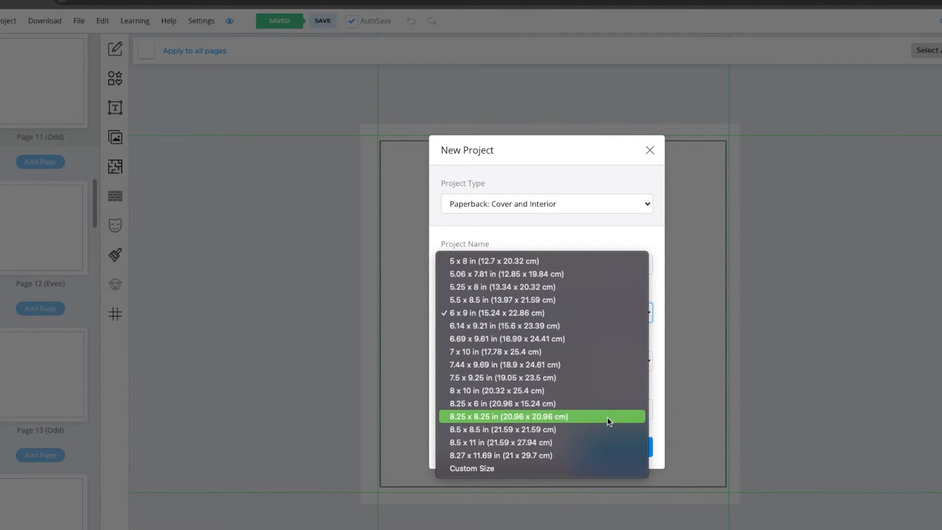
{"action": "left_click", "coordinate": [599, 429]}
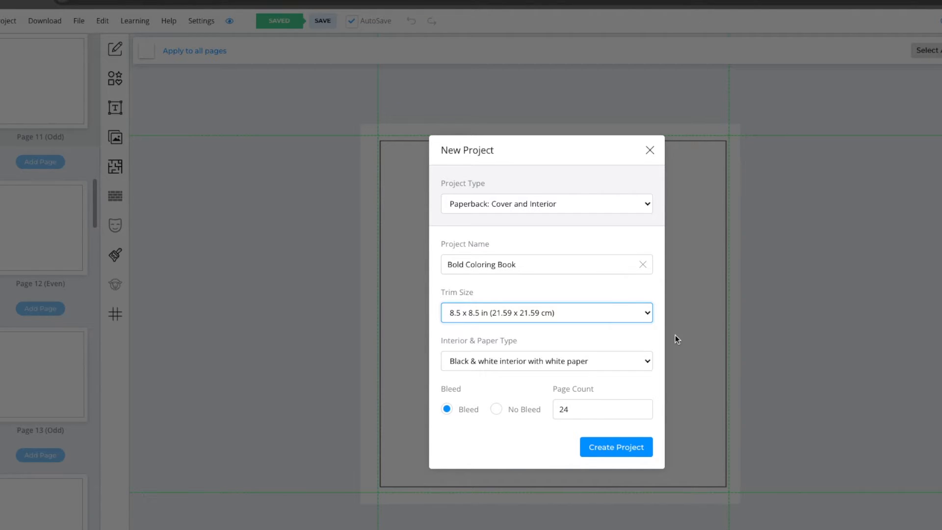
Keep the black & white interior with white paper, set the page count to 42 and create the project
{"action": "left_click", "coordinate": [647, 362]}
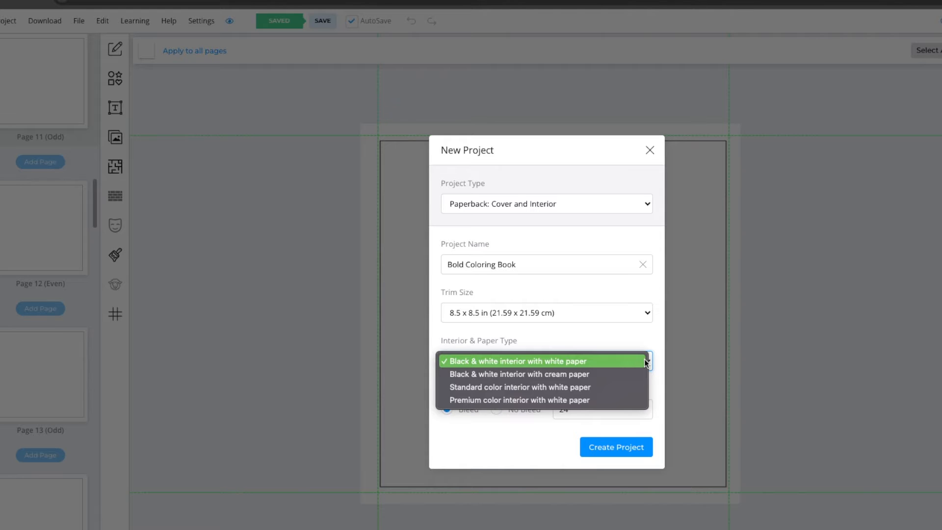
{"action": "left_click", "coordinate": [632, 338]}
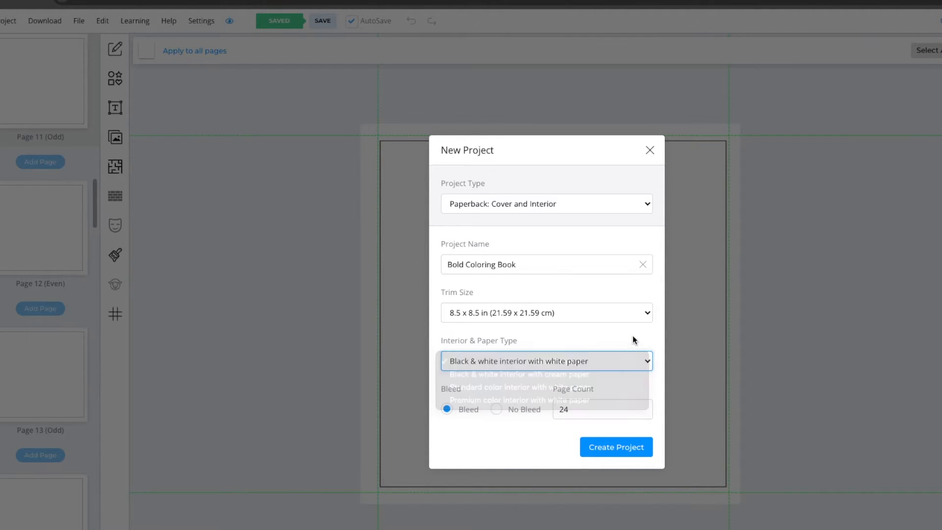
{"action": "left_click", "coordinate": [604, 408]}
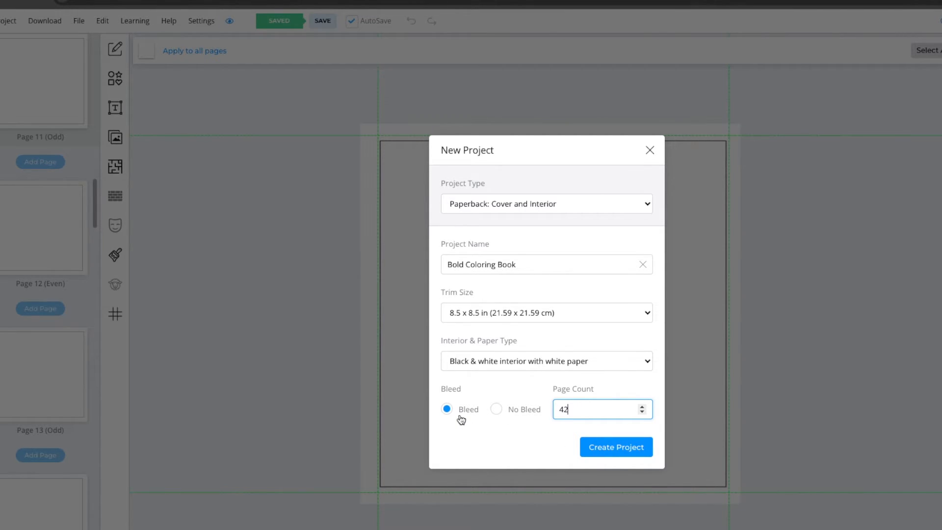
{"action": "left_click", "coordinate": [621, 454]}
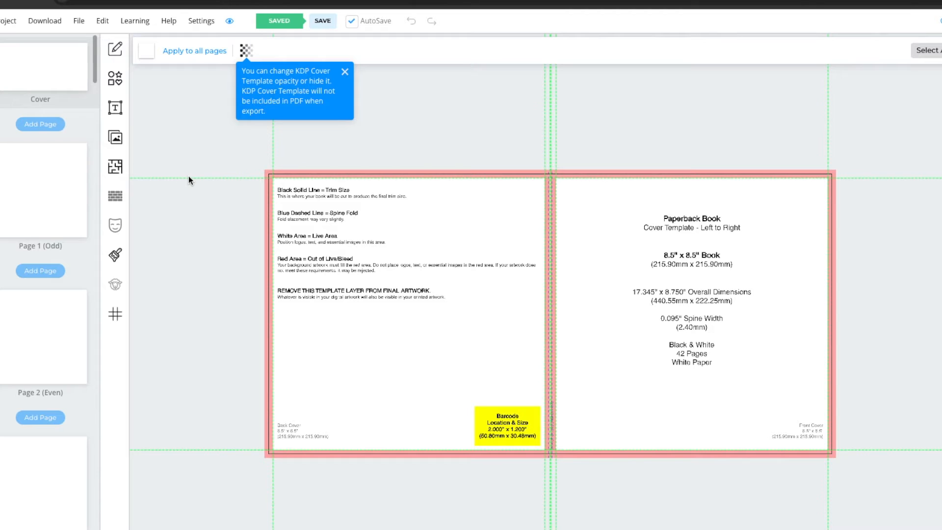
Add a heading to interior page 1 reading "This coloring book belongs to:" on two lines
{"action": "left_click", "coordinate": [55, 174]}
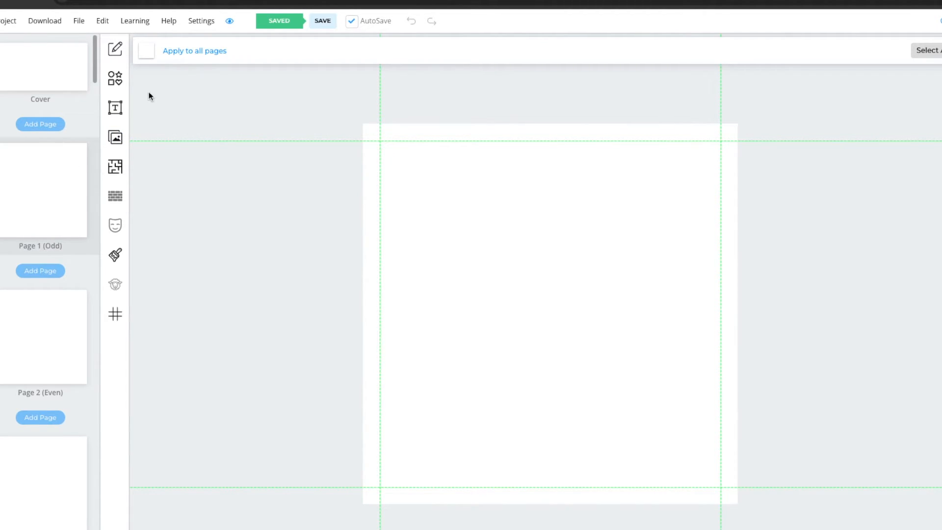
{"action": "left_click", "coordinate": [115, 114]}
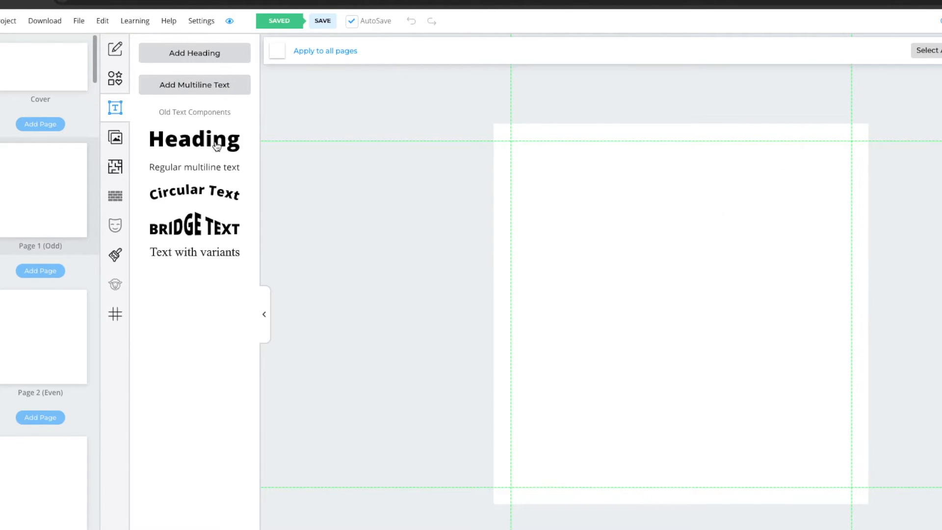
{"action": "left_click", "coordinate": [217, 147]}
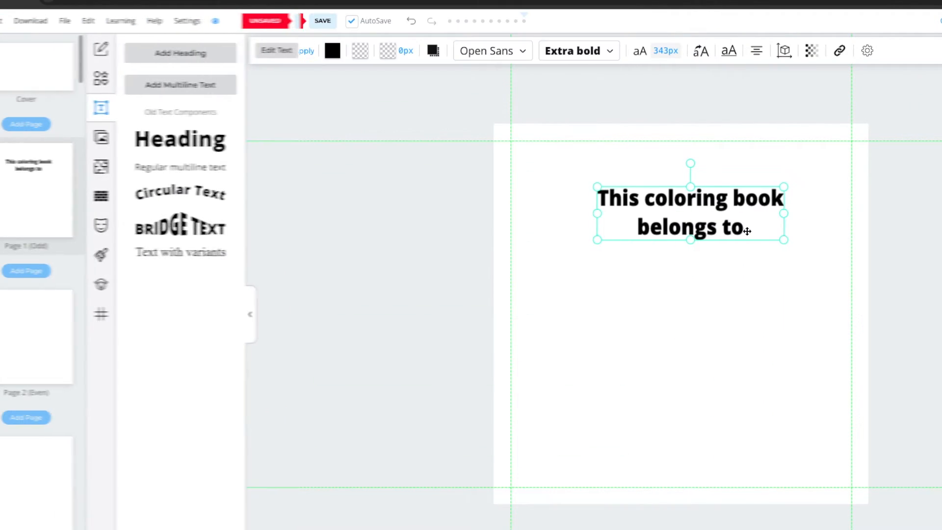
{"action": "double_click", "coordinate": [747, 231]}
{"action": "type", "text": ":"}
{"action": "left_click", "coordinate": [738, 274]}
Enlarge the page 1 heading to nearly the full width between the margins and center it horizontally near the page's upper edge
{"action": "left_click", "coordinate": [707, 203]}
{"action": "left_click_drag", "start_coordinate": [783, 241], "coordinate": [799, 307]}
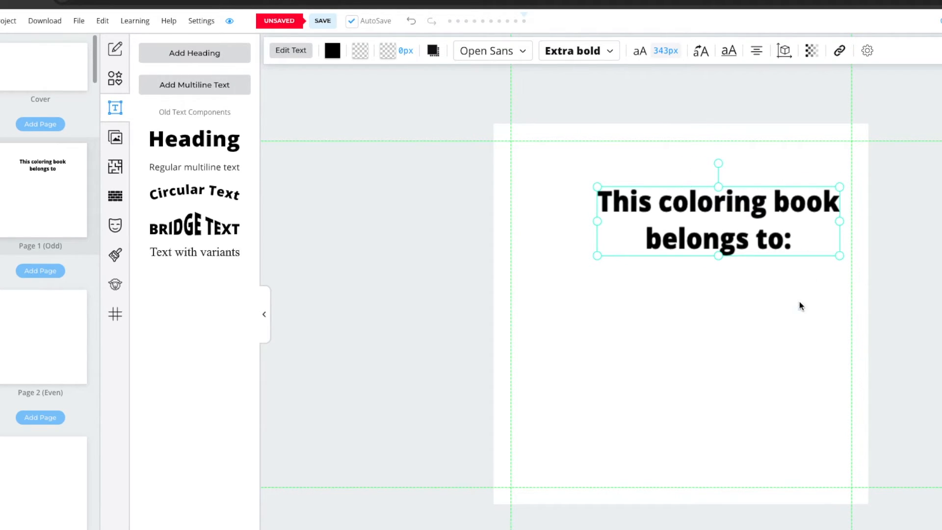
{"action": "left_click_drag", "start_coordinate": [750, 238], "coordinate": [711, 237]}
{"action": "left_click_drag", "start_coordinate": [796, 257], "coordinate": [807, 298]}
{"action": "left_click", "coordinate": [792, 325]}
{"action": "left_click_drag", "start_coordinate": [728, 243], "coordinate": [714, 246]}
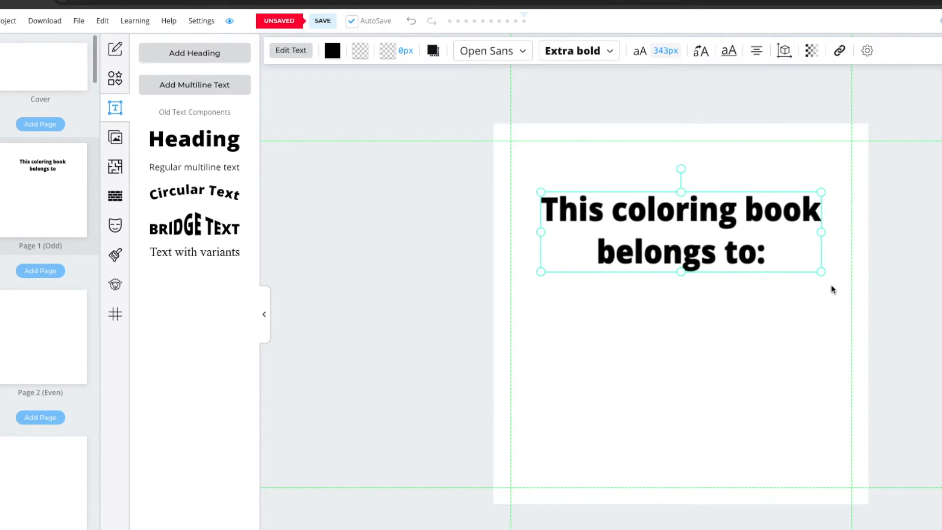
{"action": "left_click_drag", "start_coordinate": [825, 273], "coordinate": [831, 275]}
{"action": "left_click", "coordinate": [778, 314]}
{"action": "left_click_drag", "start_coordinate": [705, 234], "coordinate": [700, 232]}
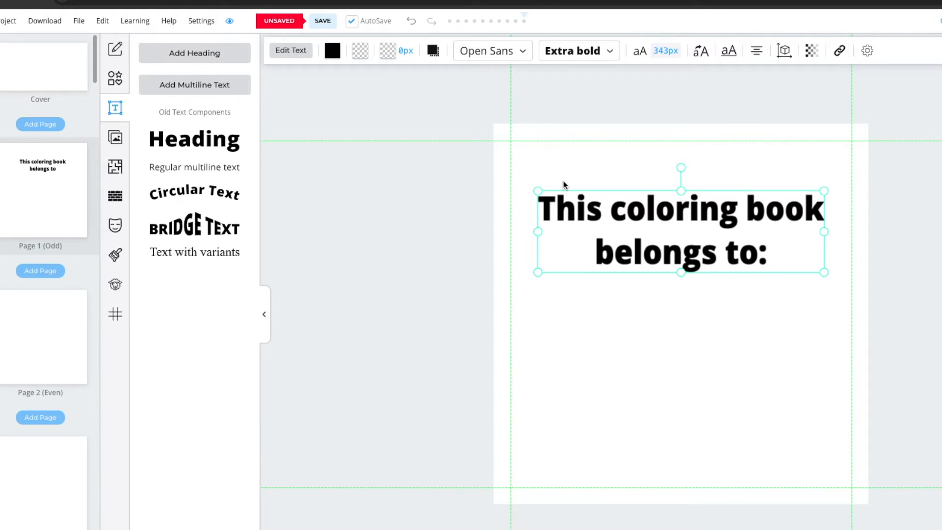
Give the page 1 heading a 10 px black stroke and a white text color
{"action": "left_click", "coordinate": [390, 52]}
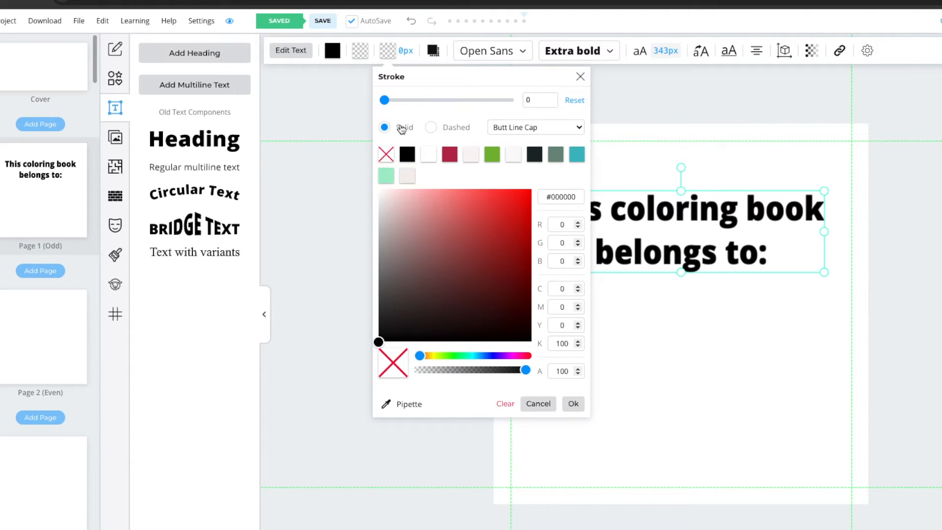
{"action": "left_click_drag", "start_coordinate": [384, 100], "coordinate": [397, 100]}
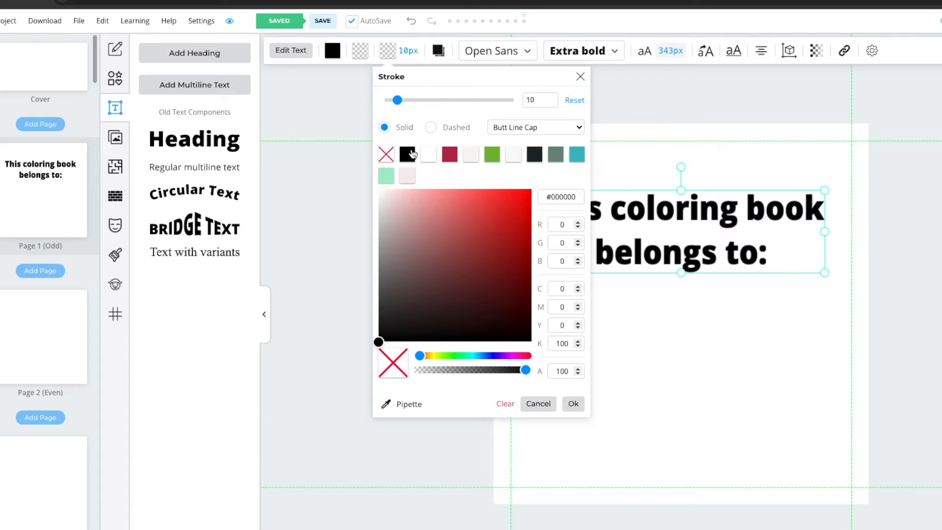
{"action": "left_click", "coordinate": [407, 156]}
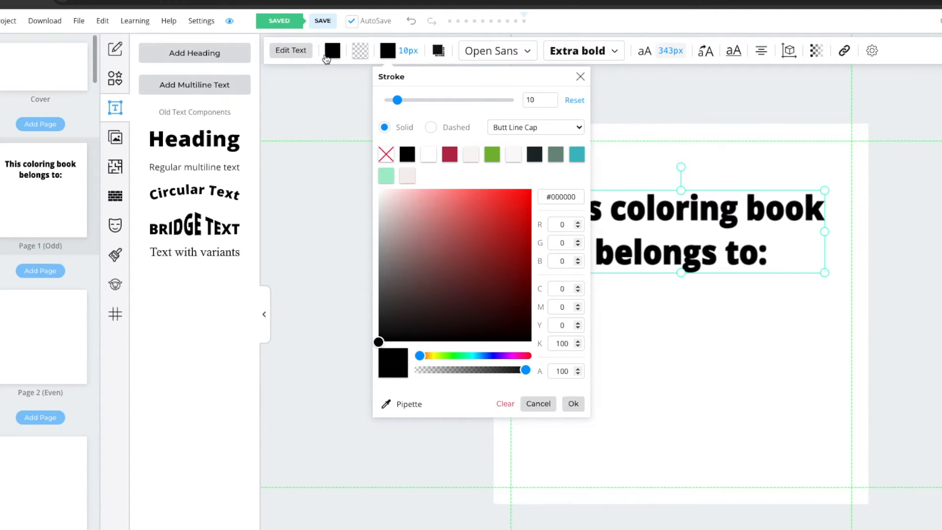
{"action": "left_click", "coordinate": [332, 53]}
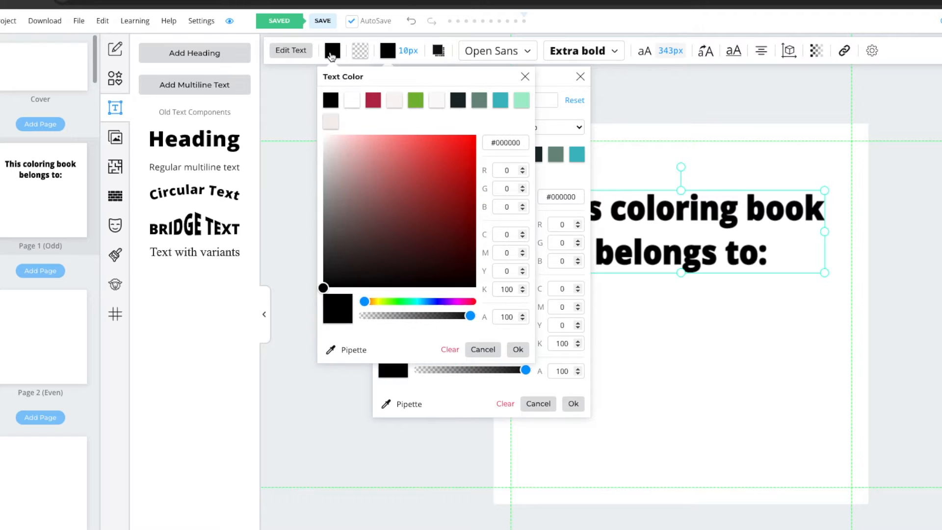
{"action": "left_click", "coordinate": [351, 100]}
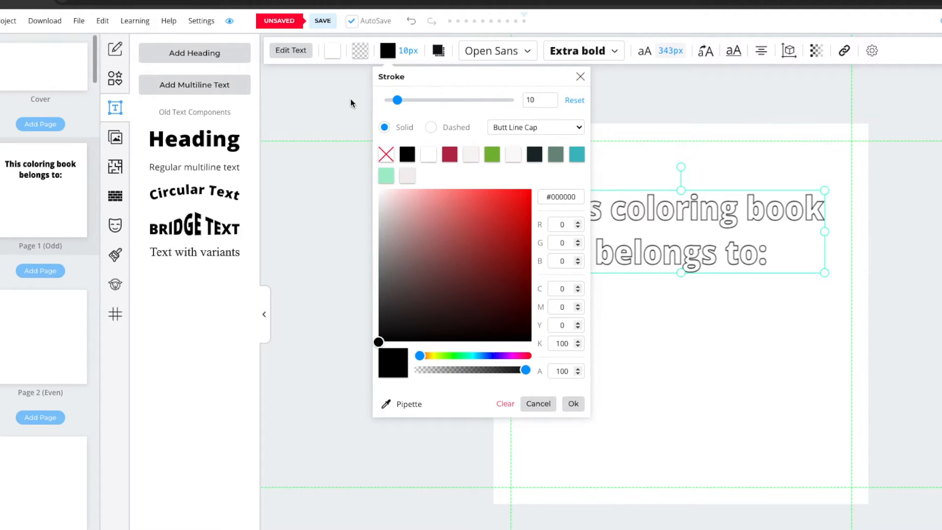
{"action": "left_click", "coordinate": [646, 317]}
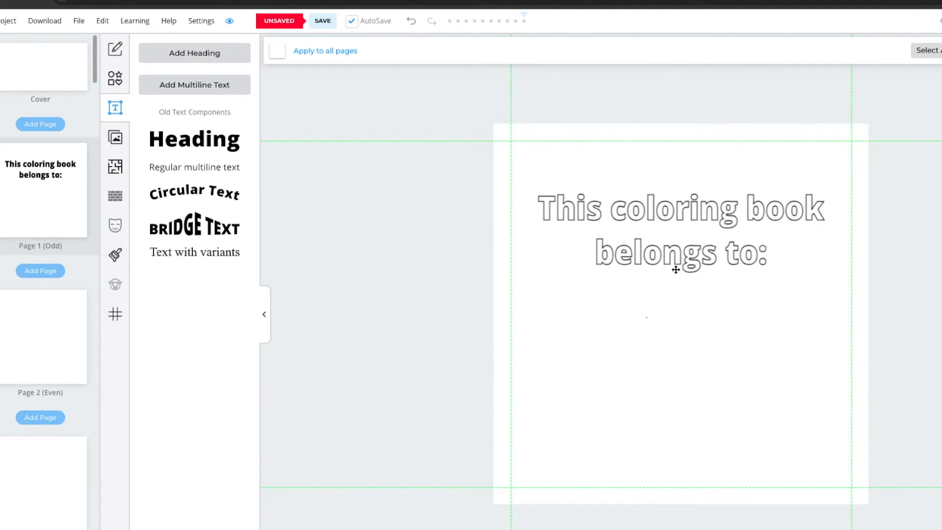
Enlarge the outlined heading slightly and center it horizontally between the page margins again
{"action": "left_click", "coordinate": [656, 252]}
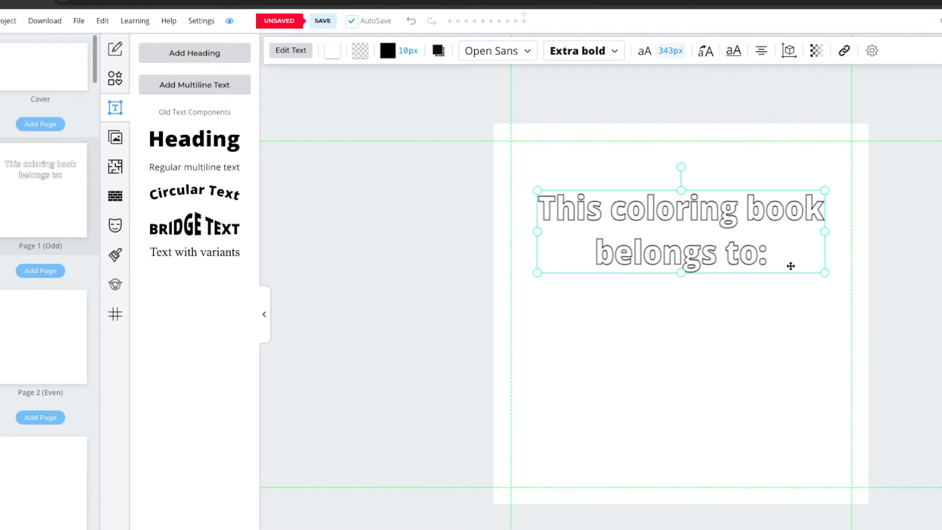
{"action": "left_click_drag", "start_coordinate": [826, 278], "coordinate": [837, 289]}
{"action": "left_click_drag", "start_coordinate": [764, 239], "coordinate": [753, 242]}
{"action": "left_click", "coordinate": [445, 270]}
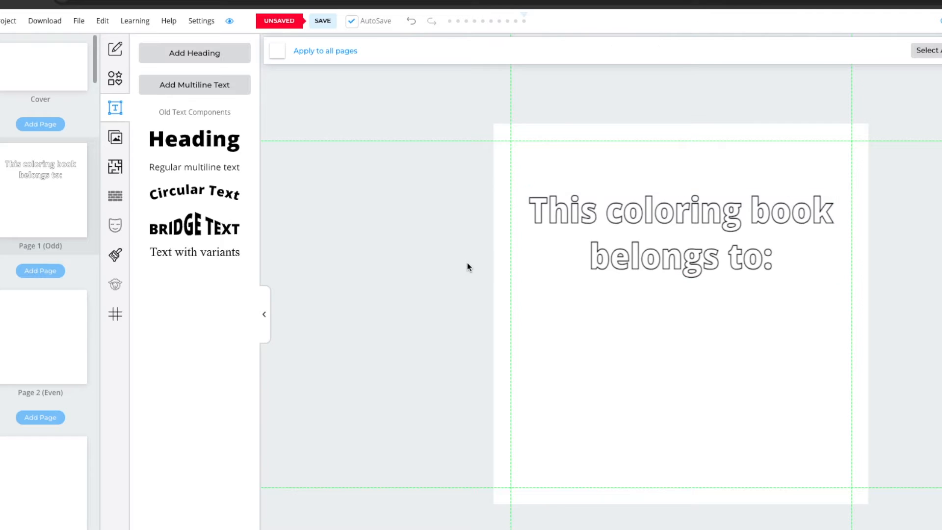
Add a rectangle below the heading, stretch it to about the heading's width and reduce its height to a name box
{"action": "left_click", "coordinate": [116, 78]}
{"action": "left_click", "coordinate": [150, 81]}
{"action": "left_click_drag", "start_coordinate": [625, 314], "coordinate": [531, 314]}
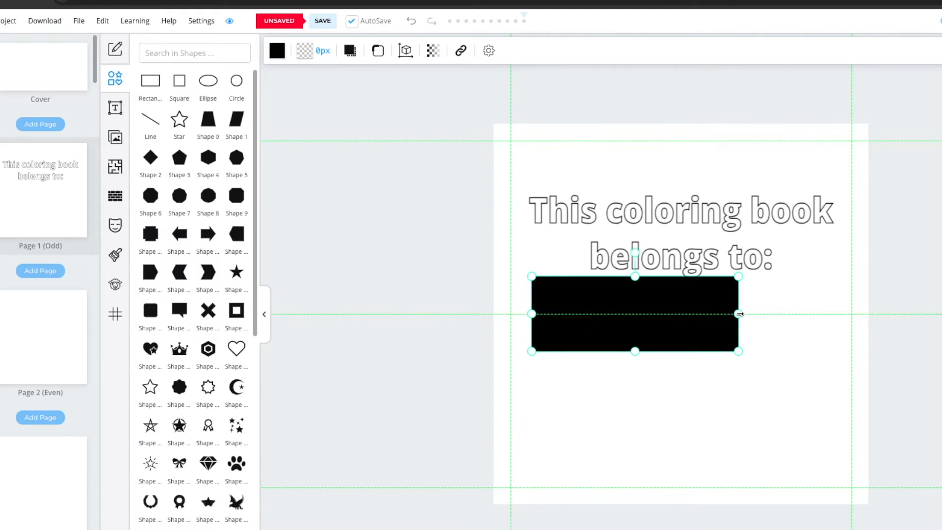
{"action": "left_click_drag", "start_coordinate": [736, 314], "coordinate": [830, 314]}
{"action": "left_click_drag", "start_coordinate": [681, 273], "coordinate": [681, 294]}
{"action": "left_click_drag", "start_coordinate": [698, 328], "coordinate": [700, 341]}
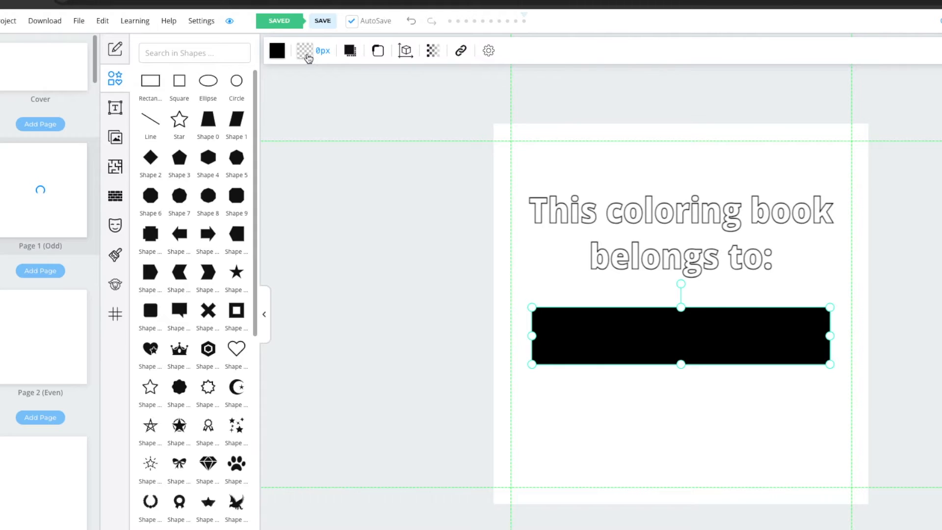
Give the name box a 10 px black stroke and remove its fill
{"action": "left_click", "coordinate": [307, 54]}
{"action": "left_click_drag", "start_coordinate": [300, 101], "coordinate": [315, 102]}
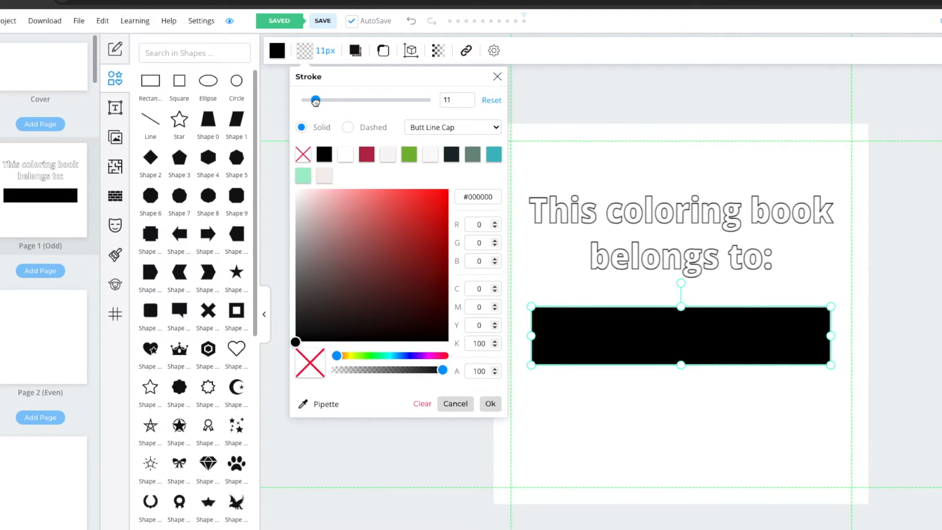
{"action": "left_click", "coordinate": [324, 154]}
{"action": "left_click", "coordinate": [278, 52]}
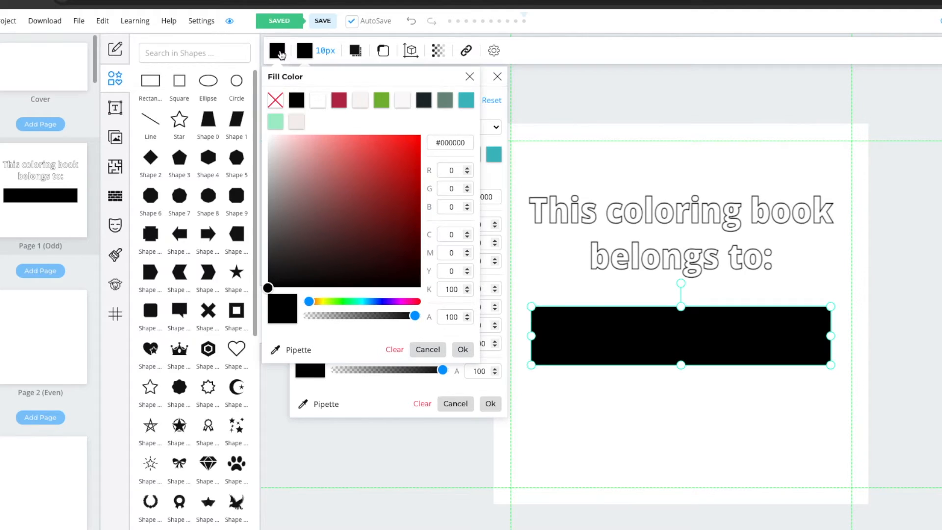
{"action": "left_click", "coordinate": [318, 102]}
{"action": "left_click", "coordinate": [278, 52]}
{"action": "left_click", "coordinate": [275, 100]}
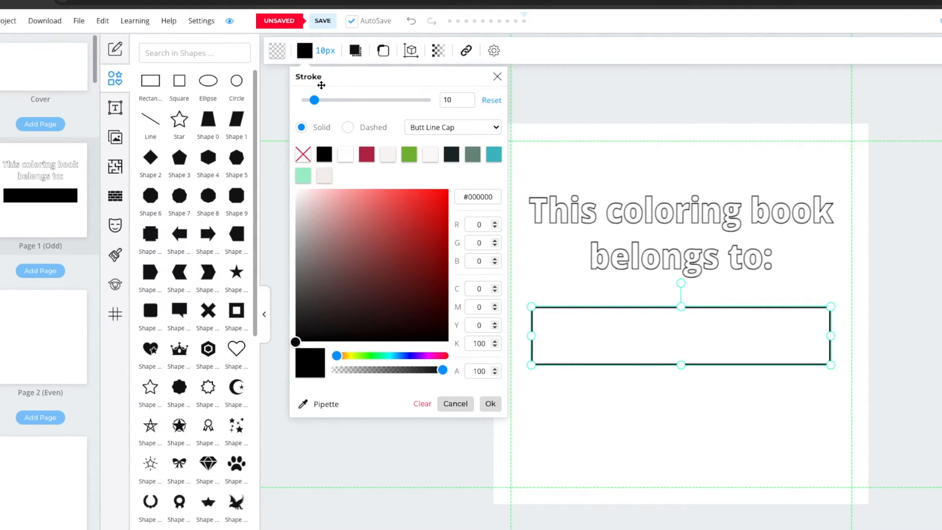
{"action": "left_click", "coordinate": [658, 410]}
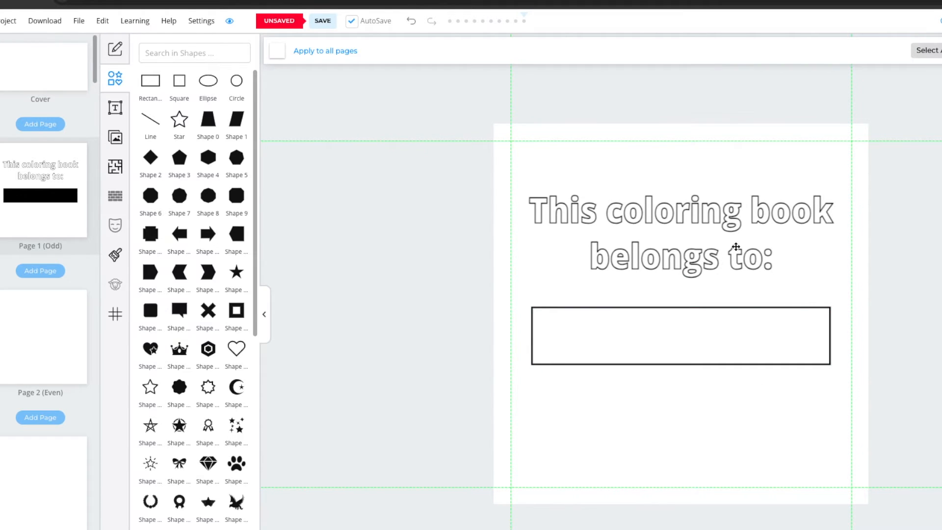
Move the heading and the name box together down toward the vertical middle of the page
{"action": "left_click_drag", "start_coordinate": [684, 160], "coordinate": [707, 378]}
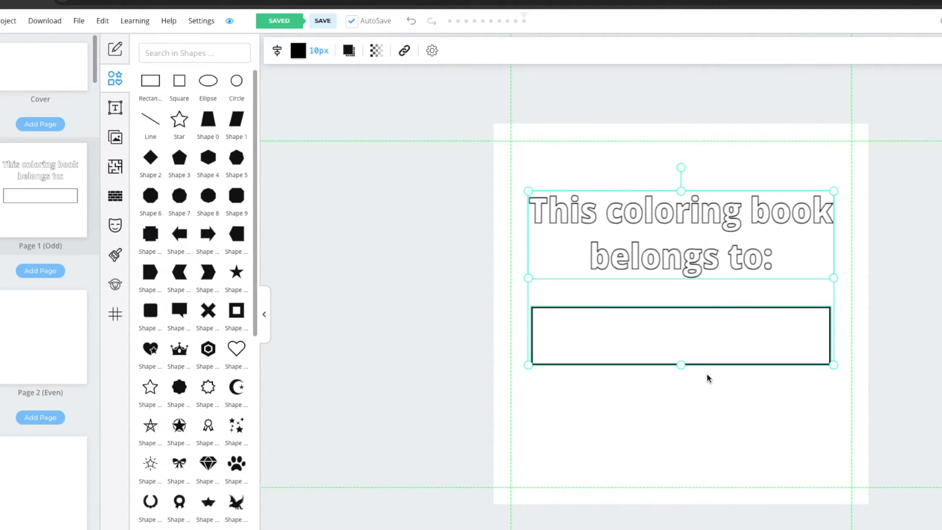
{"action": "left_click_drag", "start_coordinate": [709, 280], "coordinate": [711, 318]}
{"action": "left_click", "coordinate": [884, 338]}
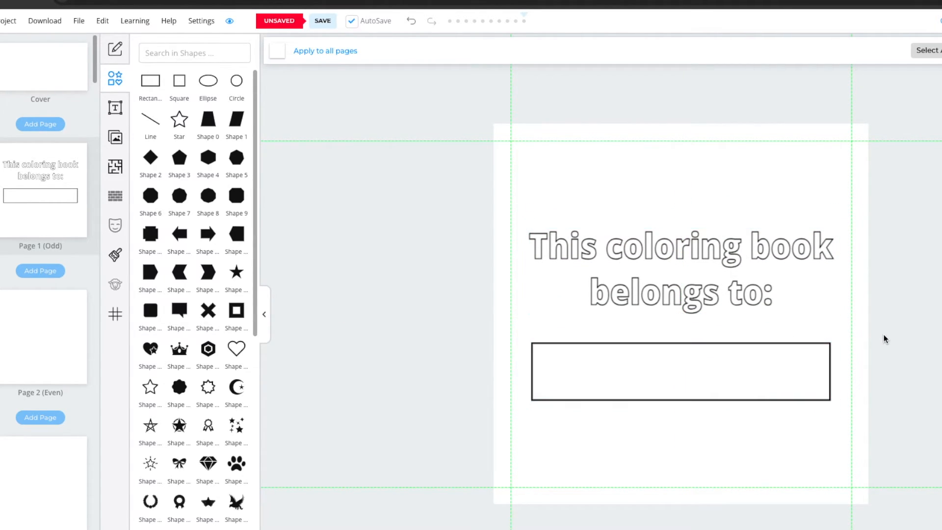
Add the outlined open-winged butterfly shape, shrink it and place it in the page's upper-left corner
{"action": "scroll", "coordinate": [428, 263], "scroll_direction": "down", "scroll_amount": 1}
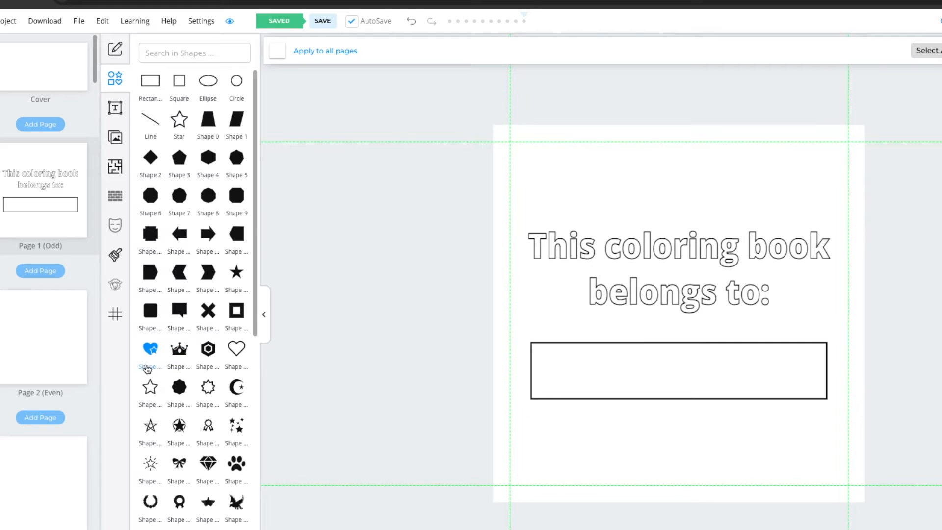
{"action": "scroll", "coordinate": [182, 387], "scroll_direction": "down", "scroll_amount": 3}
{"action": "scroll", "coordinate": [185, 395], "scroll_direction": "down", "scroll_amount": 2}
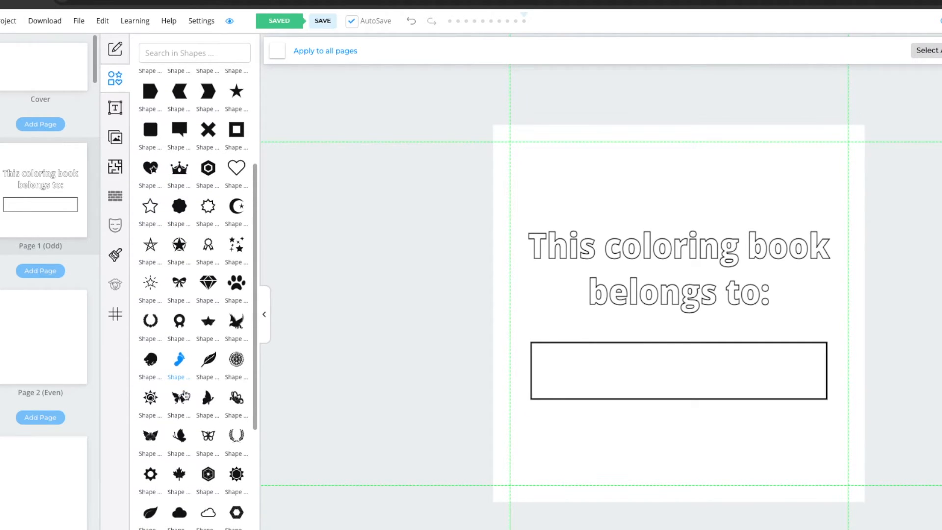
{"action": "left_click", "coordinate": [208, 379]}
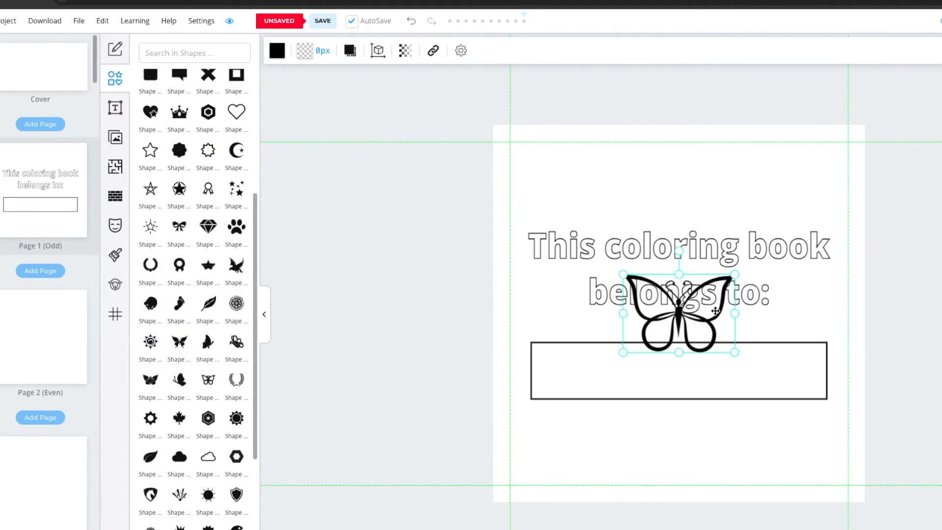
{"action": "left_click_drag", "start_coordinate": [715, 311], "coordinate": [649, 174]}
{"action": "left_click_drag", "start_coordinate": [668, 221], "coordinate": [563, 175]}
Add the solid side-view butterfly shape, place it in the page's lower-right corner and shrink it slightly
{"action": "scroll", "coordinate": [200, 328], "scroll_direction": "down", "scroll_amount": 1}
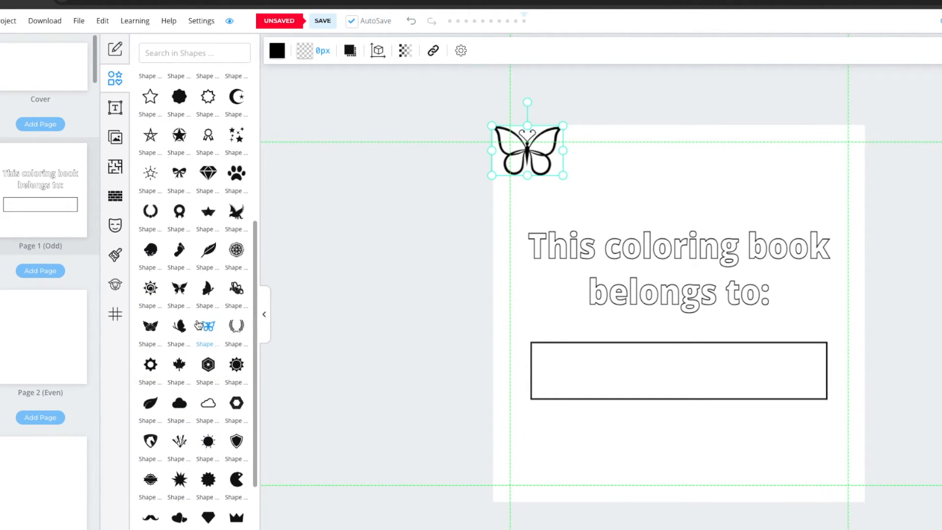
{"action": "left_click", "coordinate": [208, 290]}
{"action": "left_click_drag", "start_coordinate": [688, 356], "coordinate": [832, 494]}
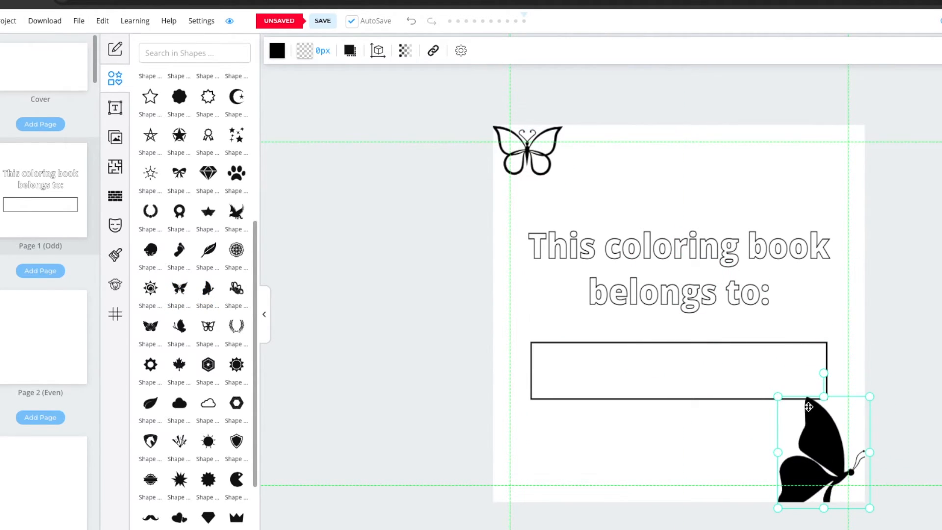
{"action": "left_click_drag", "start_coordinate": [777, 397], "coordinate": [791, 413]}
{"action": "left_click_drag", "start_coordinate": [830, 476], "coordinate": [829, 466]}
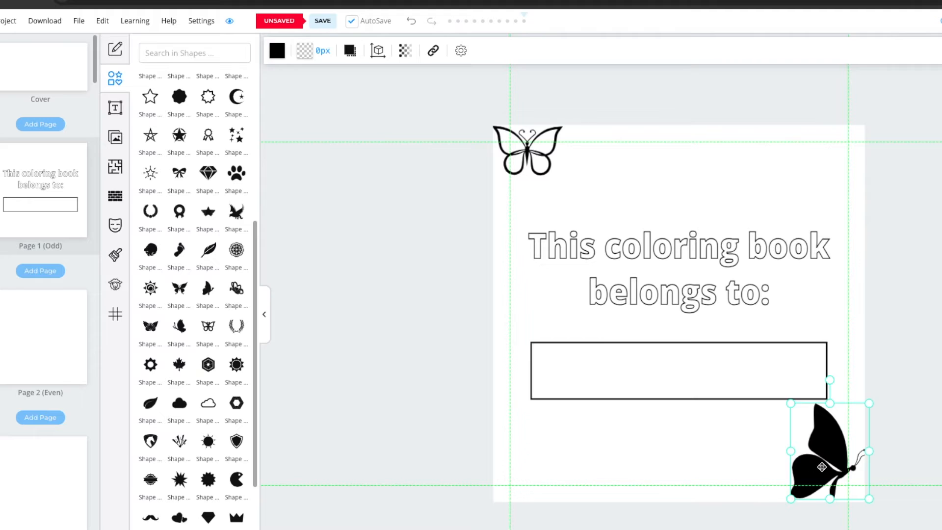
{"action": "left_click", "coordinate": [679, 444]}
Give the side-view butterfly a 10 px black stroke and a white fill
{"action": "left_click", "coordinate": [840, 451]}
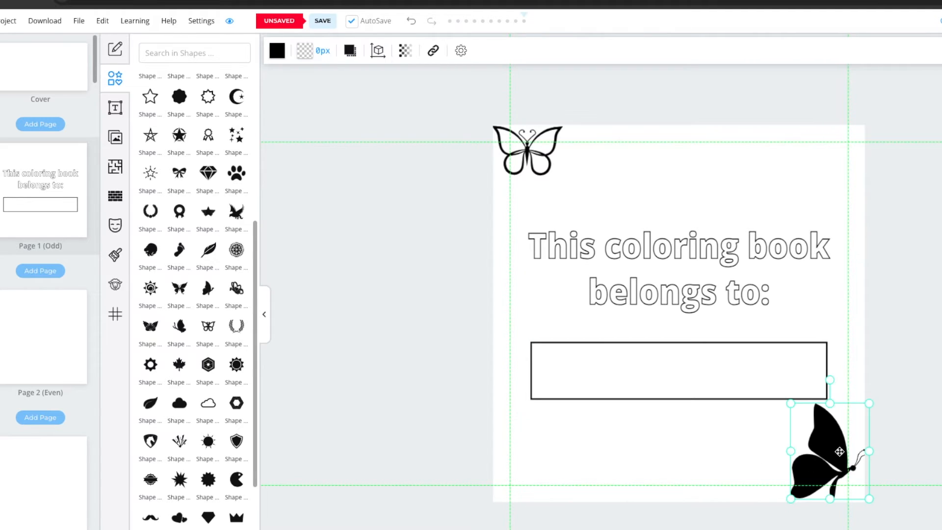
{"action": "left_click", "coordinate": [309, 54]}
{"action": "left_click_drag", "start_coordinate": [301, 98], "coordinate": [314, 100]}
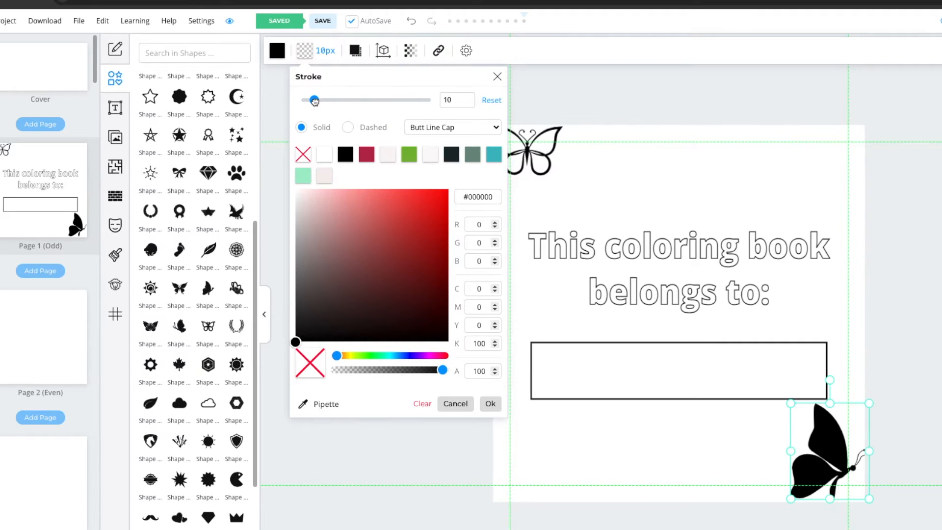
{"action": "left_click", "coordinate": [277, 53]}
{"action": "left_click", "coordinate": [297, 101]}
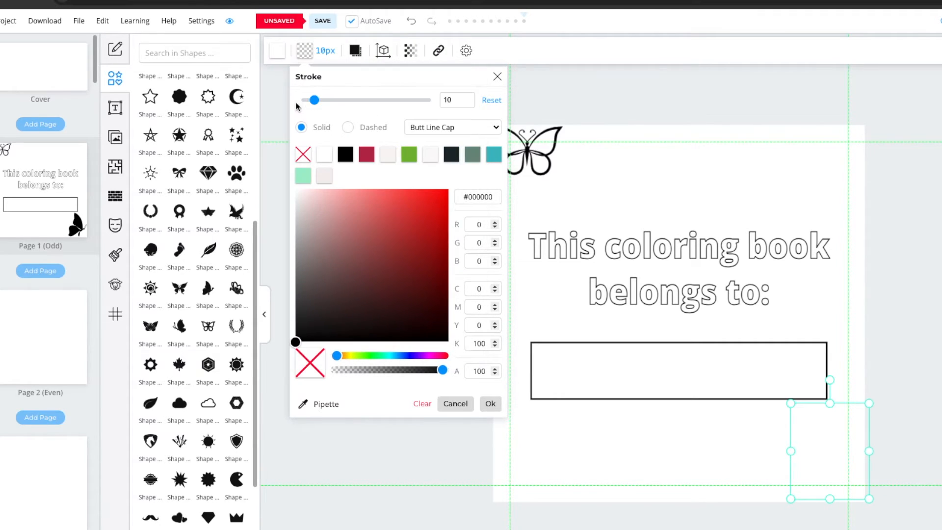
{"action": "left_click", "coordinate": [305, 52]}
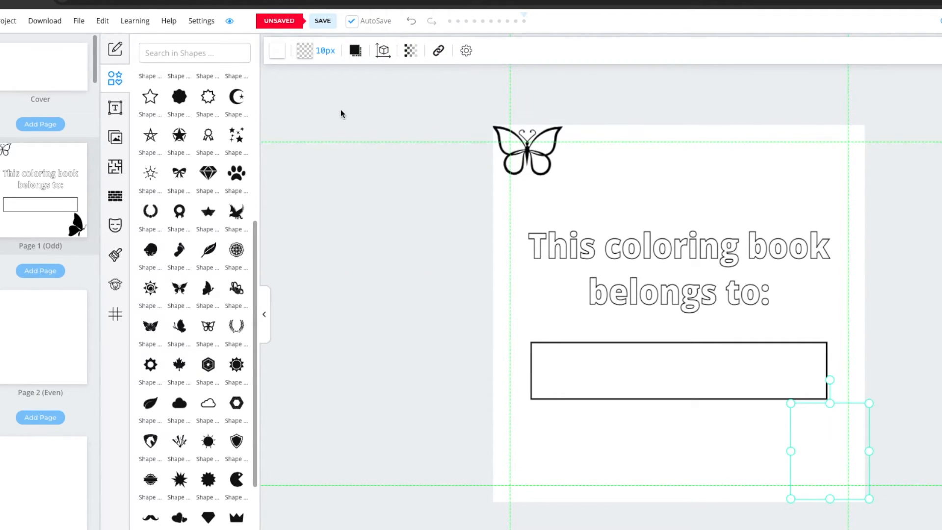
{"action": "left_click", "coordinate": [309, 55]}
{"action": "left_click", "coordinate": [323, 153]}
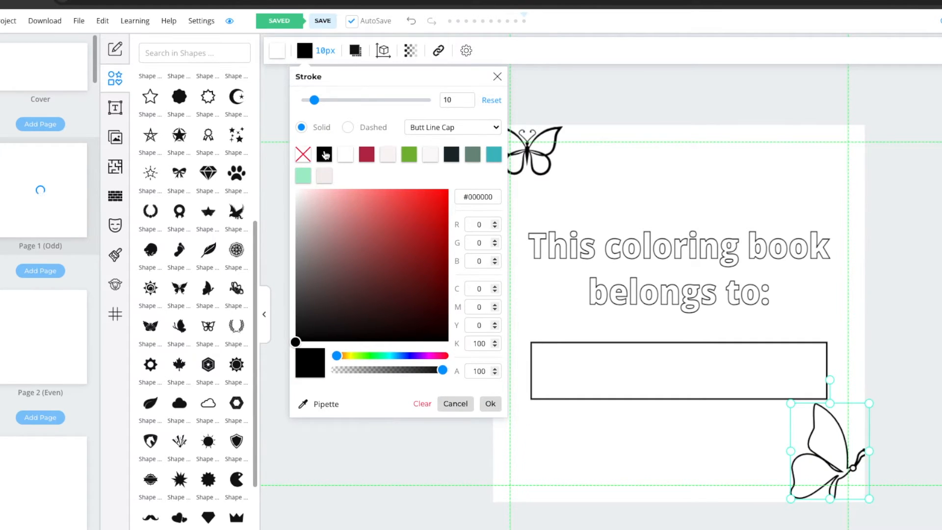
{"action": "left_click", "coordinate": [883, 308]}
Shift the side-view butterfly so its antennae meet the page's right edge and its wing meets the bottom edge
{"action": "left_click_drag", "start_coordinate": [835, 453], "coordinate": [826, 471]}
{"action": "left_click", "coordinate": [890, 435]}
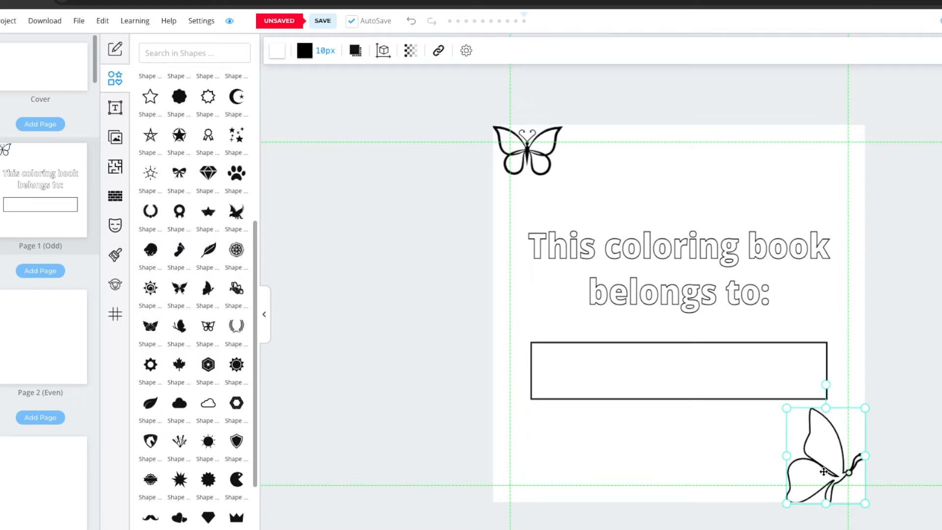
{"action": "left_click", "coordinate": [913, 443]}
{"action": "left_click", "coordinate": [836, 469]}
{"action": "left_click", "coordinate": [897, 436]}
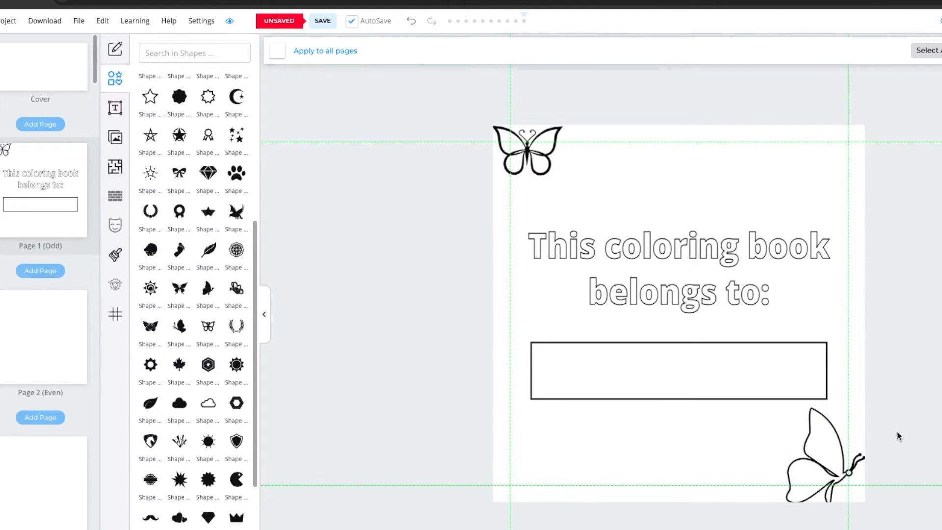
{"action": "left_click", "coordinate": [834, 470]}
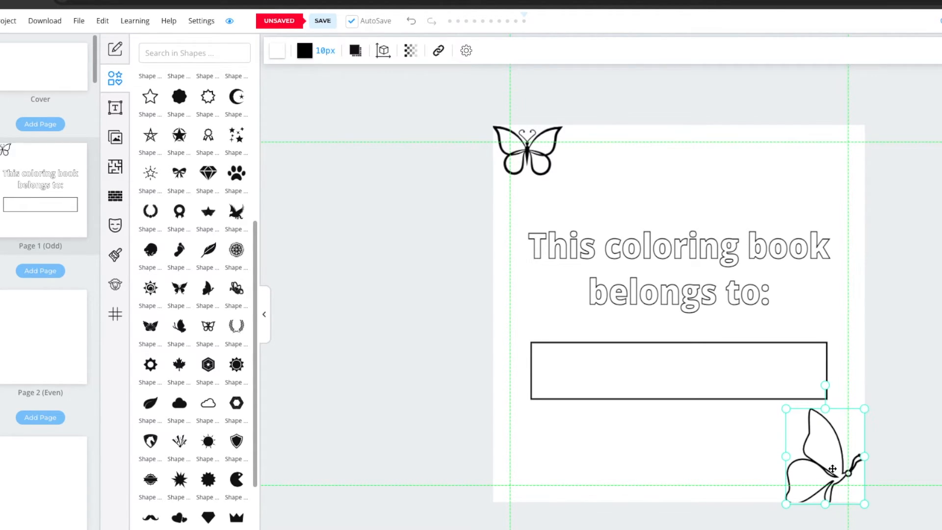
{"action": "left_click", "coordinate": [879, 383]}
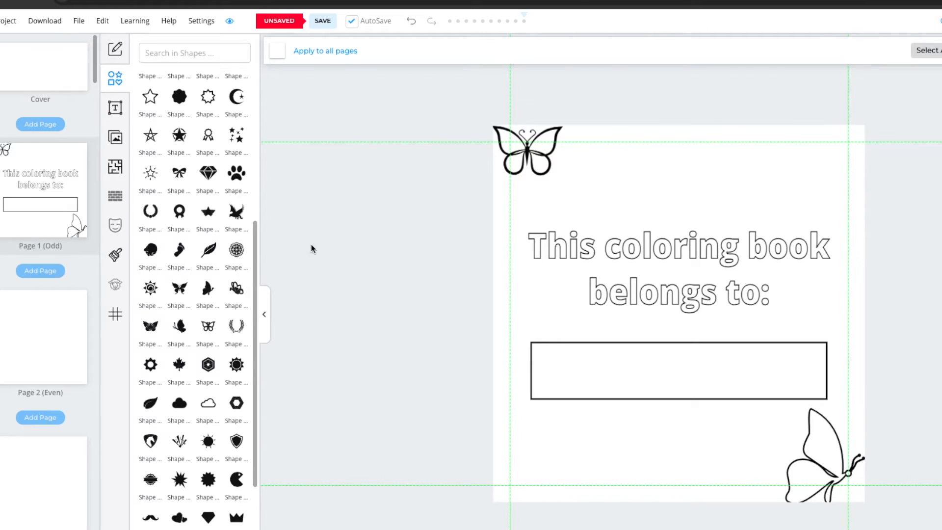
Add a horizontal line shape and move it so it starts at the upper-left butterfly's wing, near the upper margin
{"action": "scroll", "coordinate": [206, 287], "scroll_direction": "down", "scroll_amount": 1}
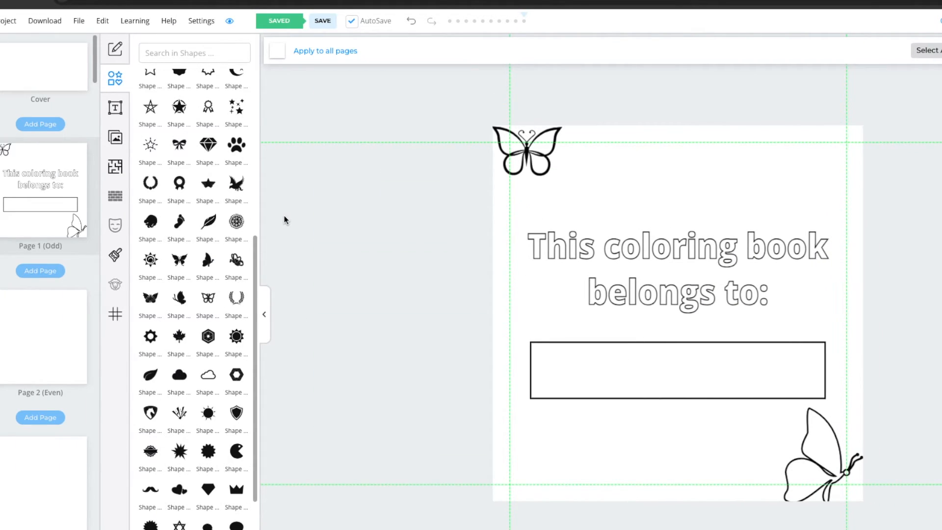
{"action": "scroll", "coordinate": [199, 201], "scroll_direction": "up", "scroll_amount": 3}
{"action": "scroll", "coordinate": [193, 155], "scroll_direction": "up", "scroll_amount": 3}
{"action": "left_click", "coordinate": [151, 119]}
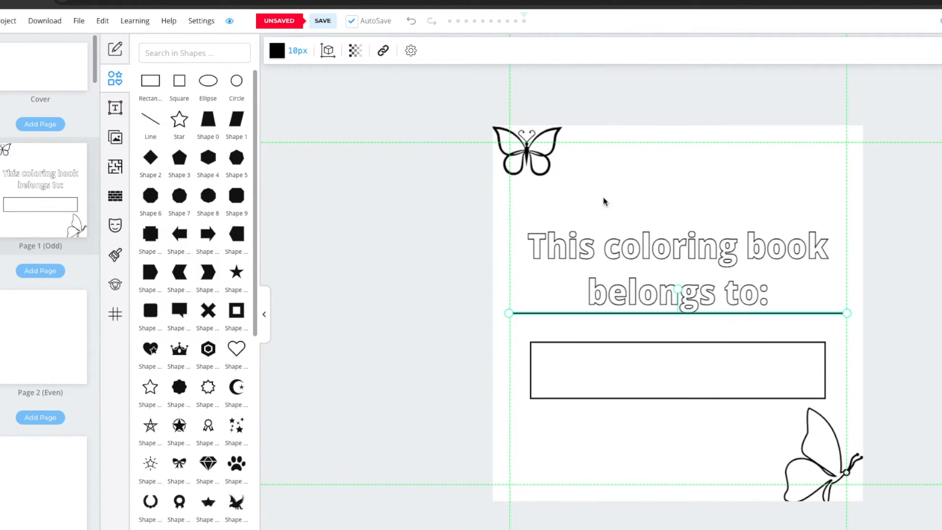
{"action": "left_click_drag", "start_coordinate": [767, 318], "coordinate": [808, 229]}
{"action": "left_click", "coordinate": [857, 341]}
{"action": "left_click", "coordinate": [553, 313]}
{"action": "left_click", "coordinate": [519, 314], "text": "shift"}
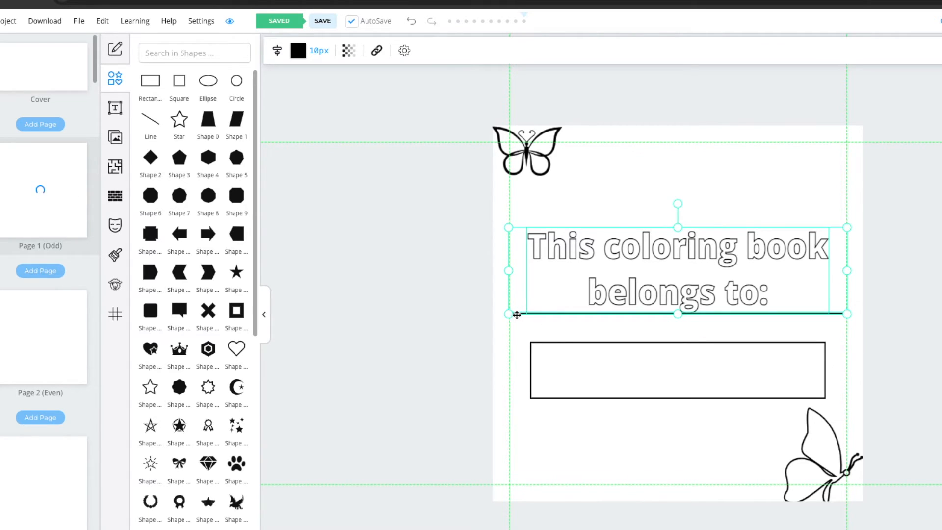
{"action": "left_click", "coordinate": [508, 321]}
{"action": "left_click_drag", "start_coordinate": [519, 313], "coordinate": [561, 147]}
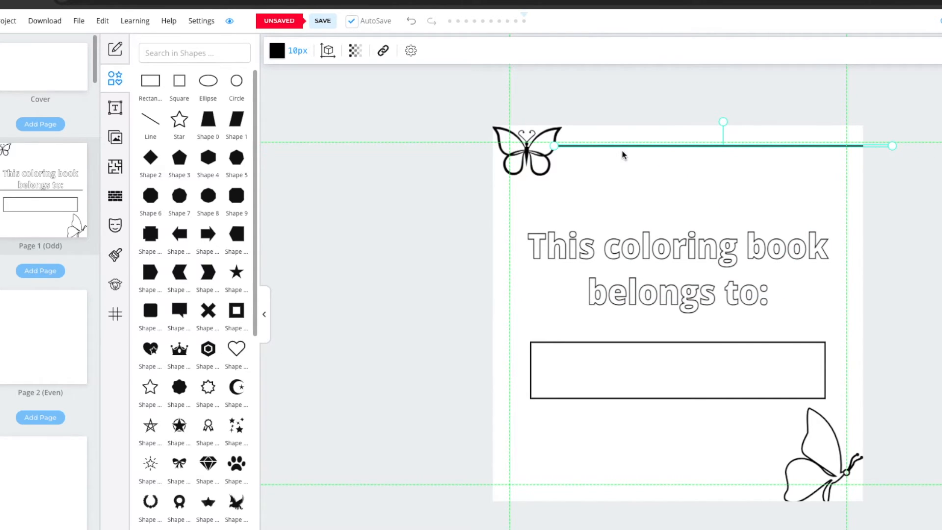
Lower the horizontal line slightly so it sits just below the page's upper margin beside the butterfly's wing
{"action": "left_click", "coordinate": [638, 150]}
{"action": "left_click_drag", "start_coordinate": [641, 147], "coordinate": [659, 150]}
{"action": "left_click", "coordinate": [658, 154]}
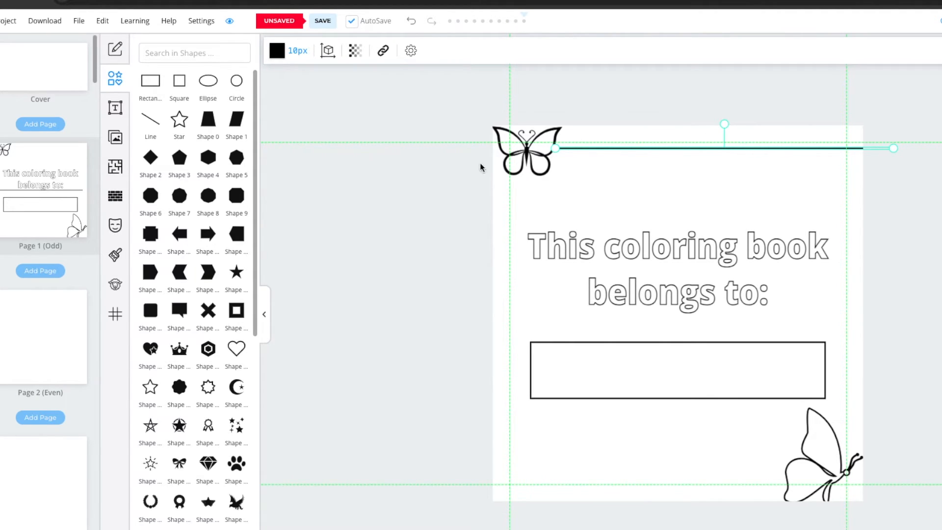
Duplicate the horizontal line and place the copy near the lower margin, ending at the side-view butterfly's wing
{"action": "right_click", "coordinate": [675, 147]}
{"action": "left_click", "coordinate": [645, 149]}
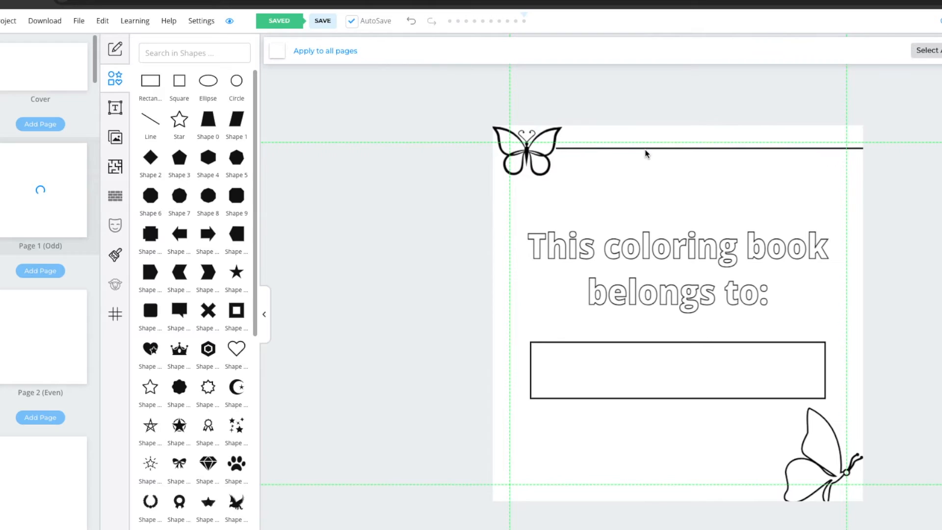
{"action": "left_click", "coordinate": [646, 147]}
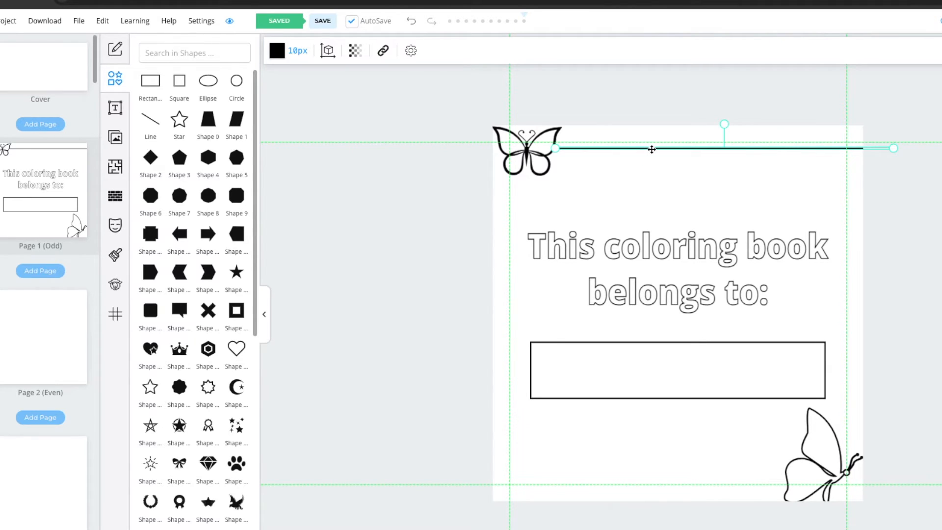
{"action": "right_click", "coordinate": [651, 149]}
{"action": "left_click", "coordinate": [690, 227]}
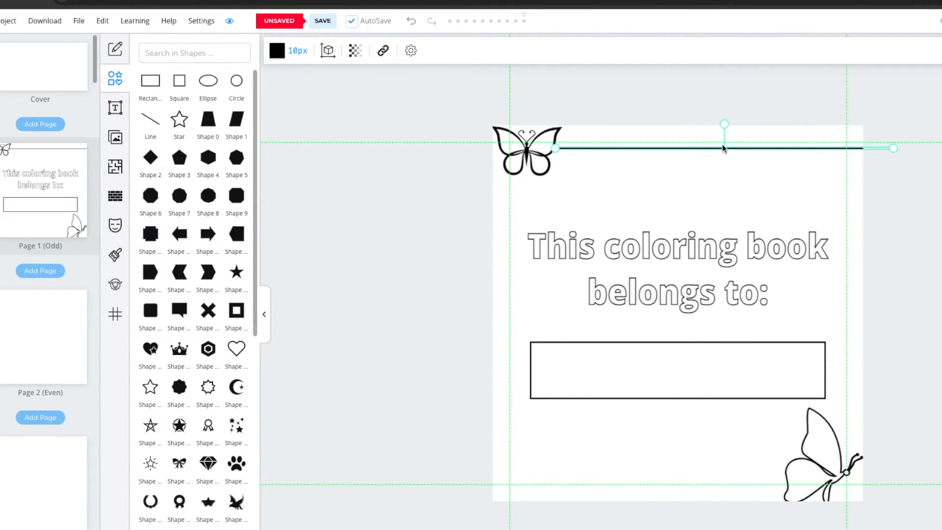
{"action": "left_click_drag", "start_coordinate": [720, 146], "coordinate": [611, 479]}
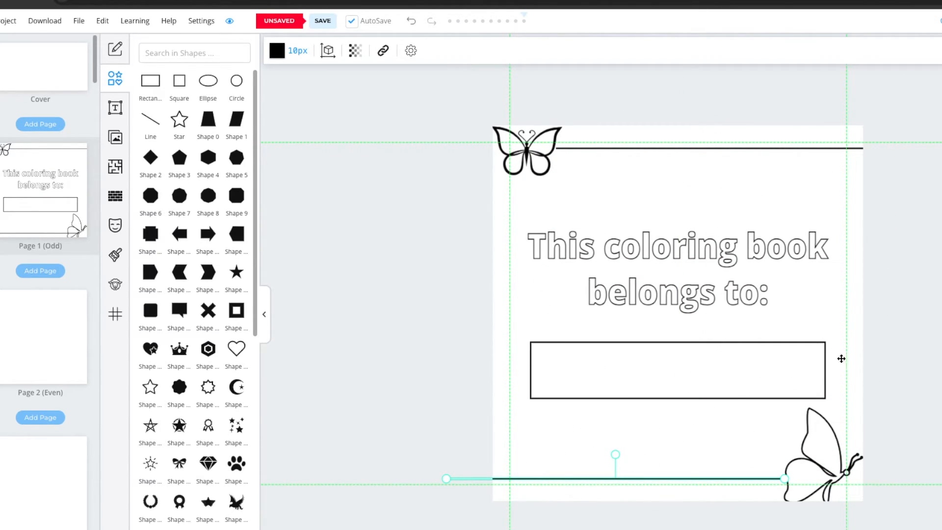
{"action": "left_click", "coordinate": [887, 352]}
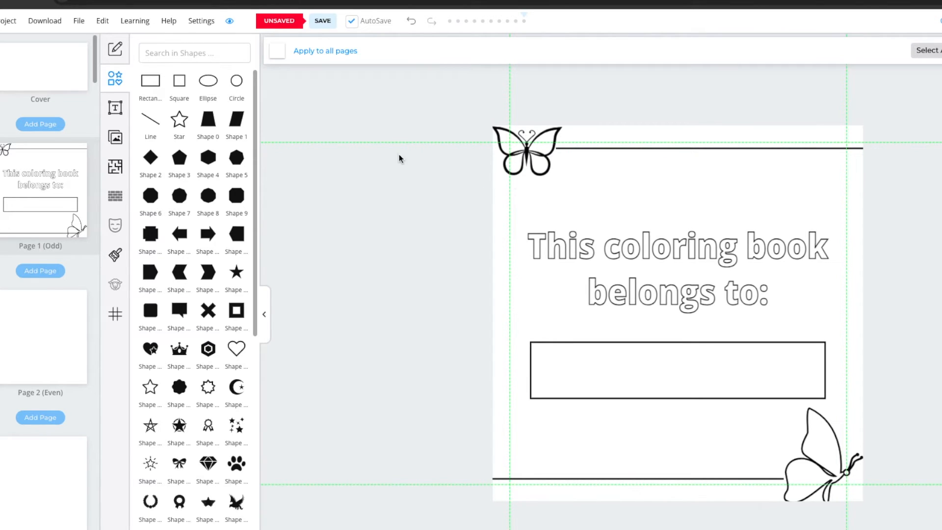
Add a regular multiline text block to page 2 and replace its placeholder text with the author's website address
{"action": "left_click", "coordinate": [56, 340]}
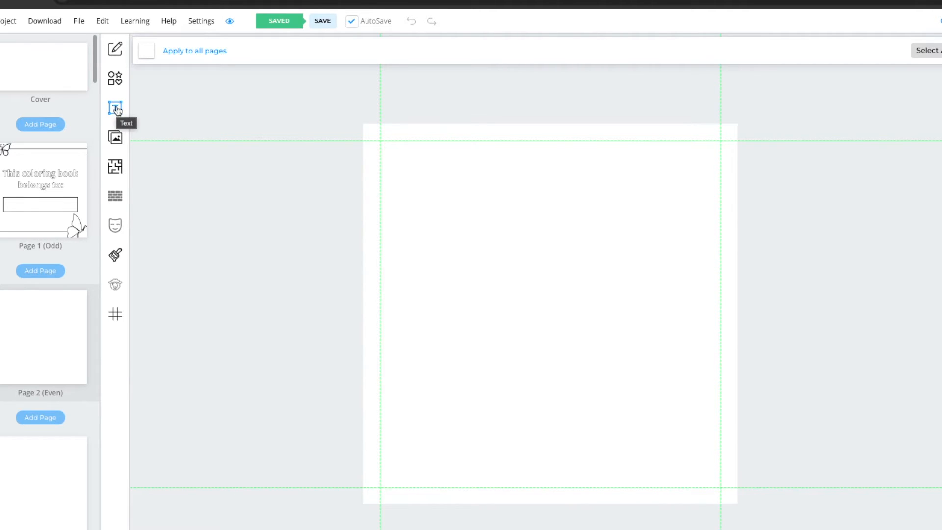
{"action": "left_click", "coordinate": [53, 213]}
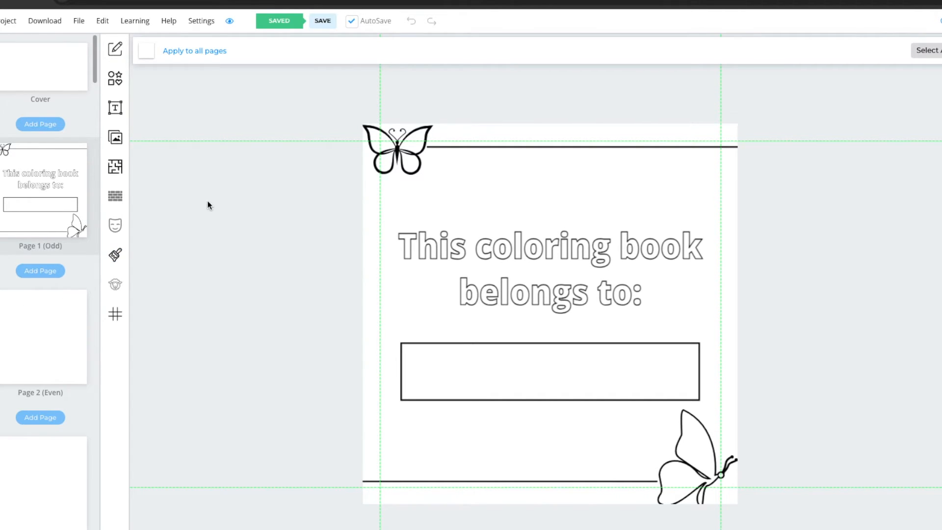
{"action": "left_click", "coordinate": [32, 342]}
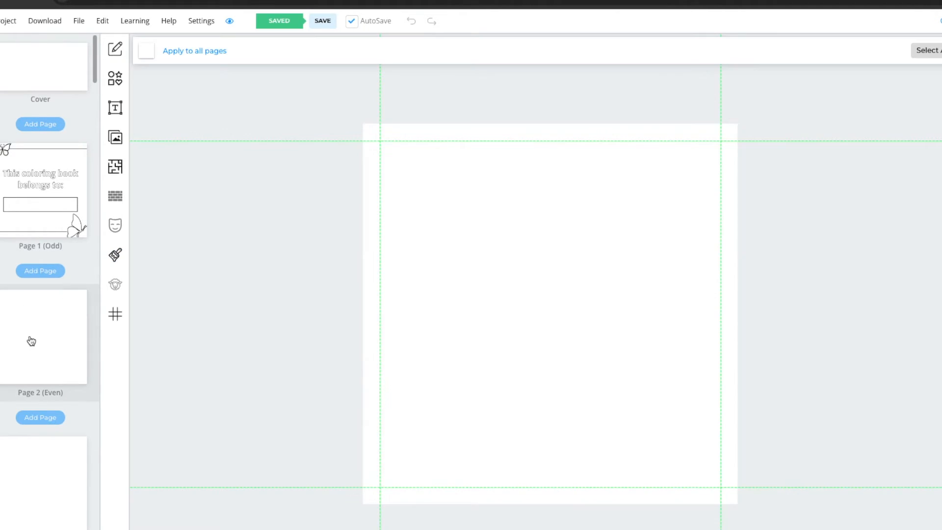
{"action": "left_click", "coordinate": [116, 109]}
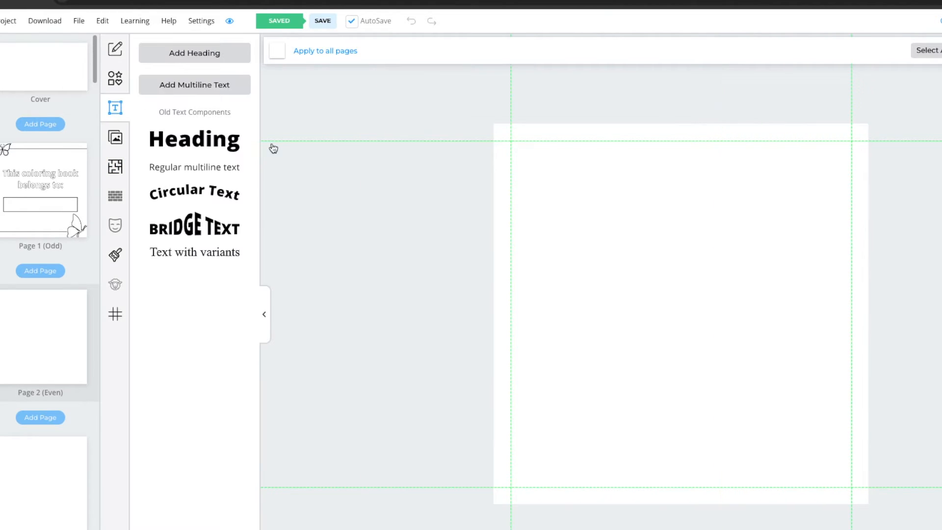
{"action": "left_click", "coordinate": [214, 175]}
{"action": "left_click_drag", "start_coordinate": [719, 357], "coordinate": [613, 268]}
{"action": "double_click", "coordinate": [756, 351]}
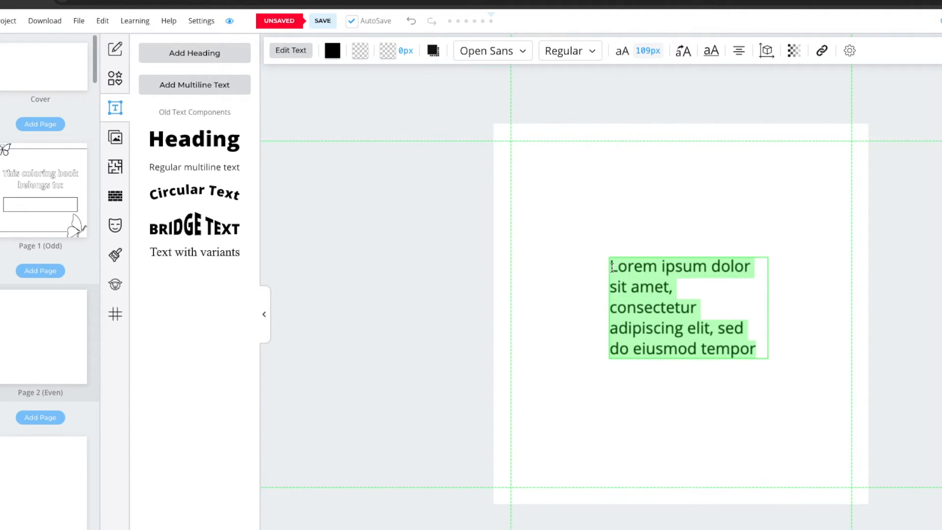
{"action": "type", "text": "shani"}
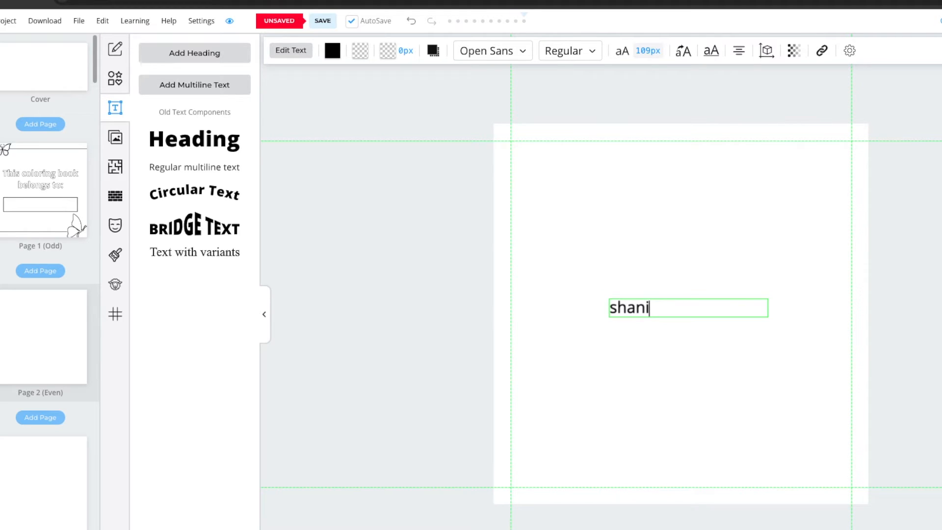
{"action": "type", "text": "c"}
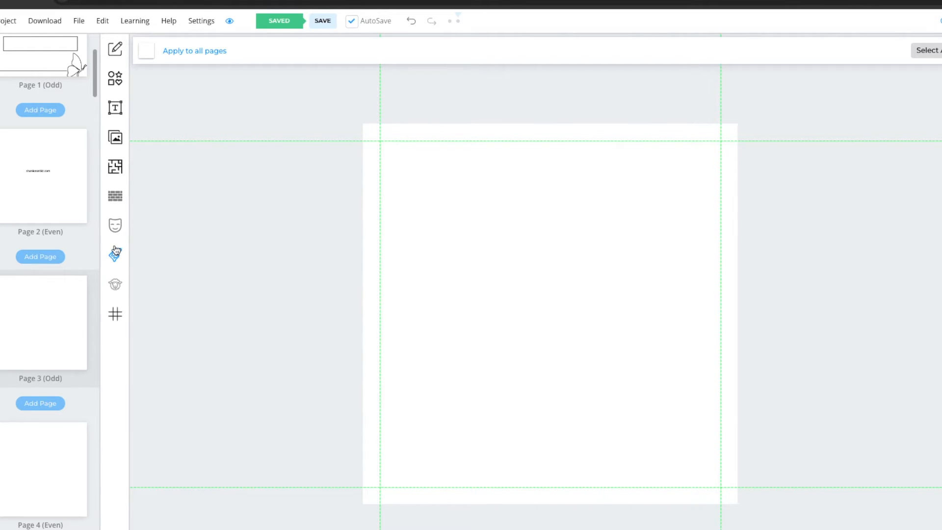
Add the open-winged butterfly shape with scalloped wings to page 3, enlarge it to nearly the margin width and centre it
{"action": "left_click", "coordinate": [116, 77]}
{"action": "scroll", "coordinate": [208, 292], "scroll_direction": "down", "scroll_amount": 8}
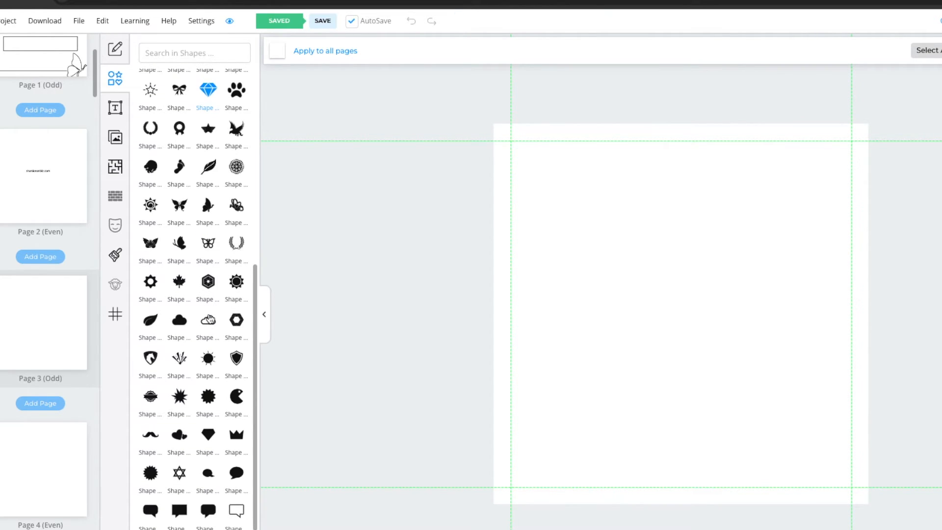
{"action": "scroll", "coordinate": [209, 320], "scroll_direction": "down", "scroll_amount": 3}
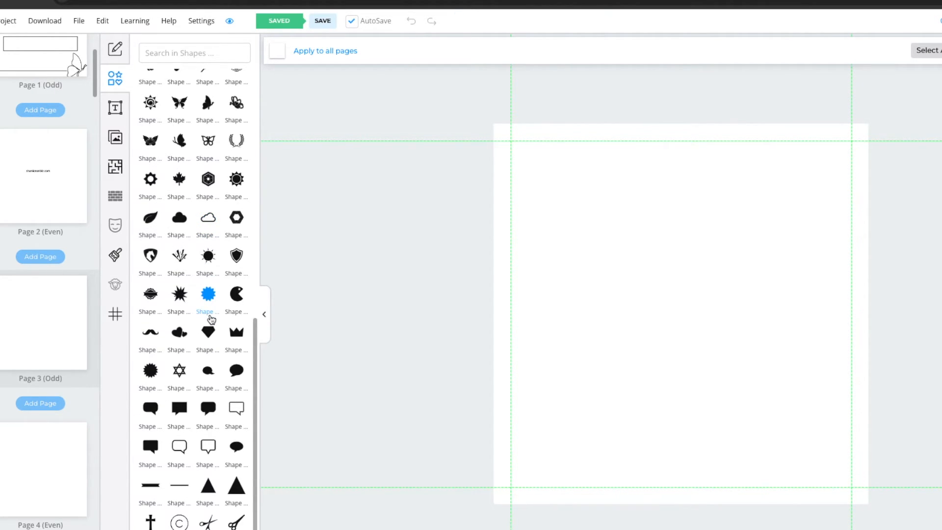
{"action": "scroll", "coordinate": [211, 318], "scroll_direction": "up", "scroll_amount": 6}
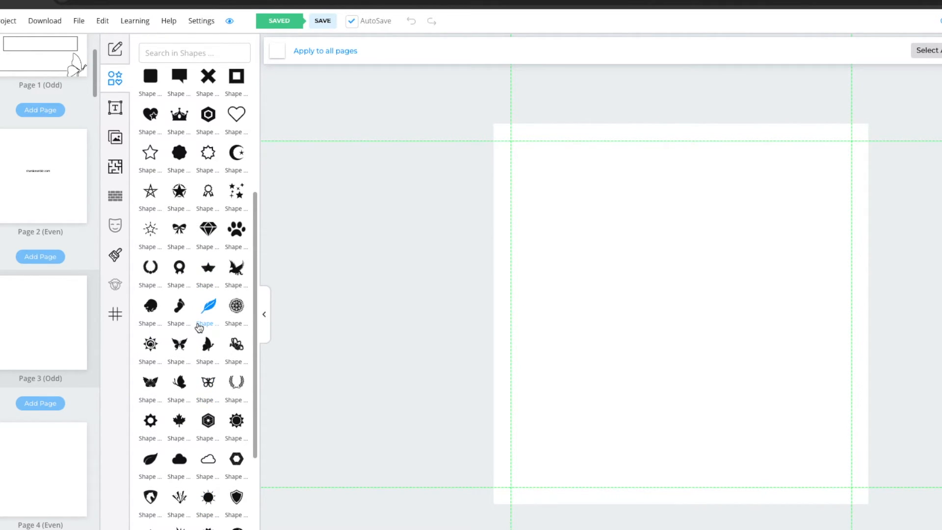
{"action": "scroll", "coordinate": [197, 326], "scroll_direction": "down", "scroll_amount": 1}
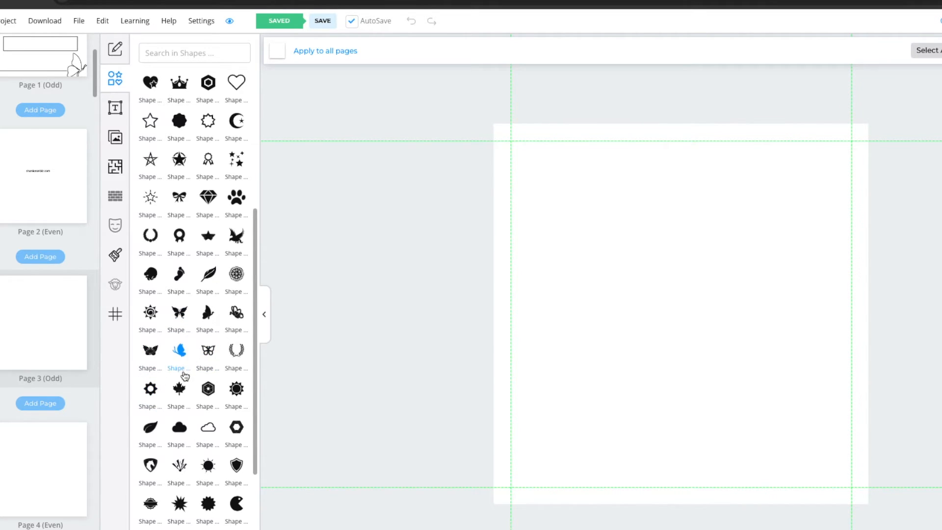
{"action": "left_click", "coordinate": [178, 315]}
{"action": "left_click_drag", "start_coordinate": [738, 357], "coordinate": [871, 479]}
{"action": "left_click_drag", "start_coordinate": [801, 411], "coordinate": [695, 303]}
{"action": "left_click_drag", "start_coordinate": [782, 366], "coordinate": [761, 387]}
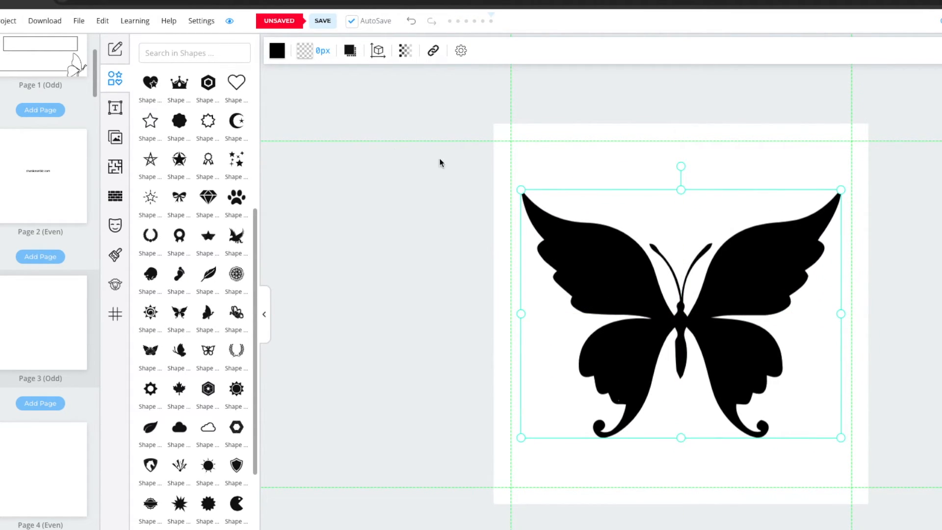
Give the page 3 butterfly a 10 px solid black stroke and remove its fill
{"action": "left_click", "coordinate": [304, 51]}
{"action": "left_click_drag", "start_coordinate": [301, 101], "coordinate": [314, 101]}
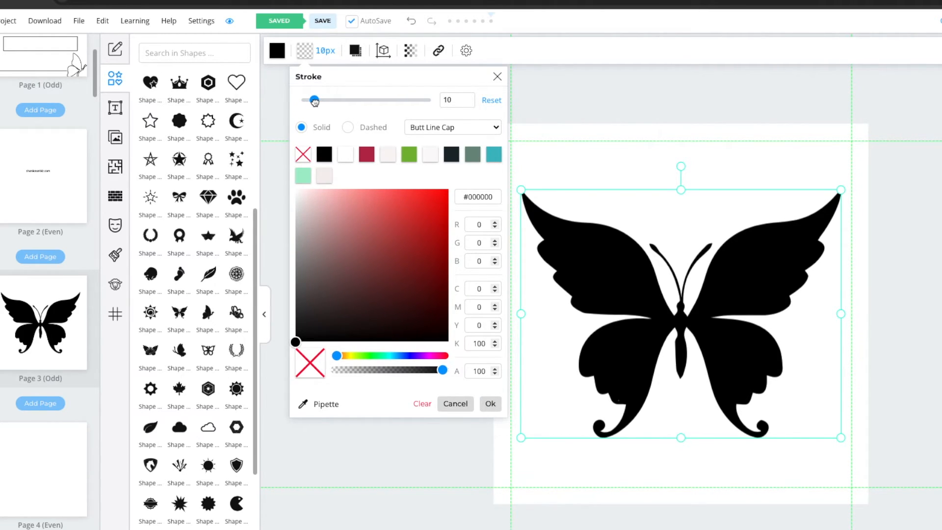
{"action": "left_click", "coordinate": [324, 155]}
{"action": "left_click", "coordinate": [280, 55]}
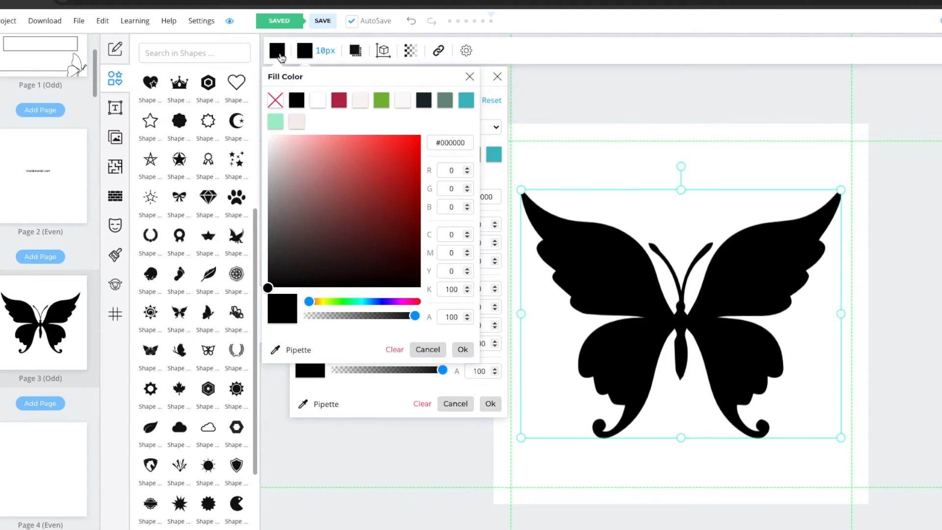
{"action": "left_click", "coordinate": [275, 100]}
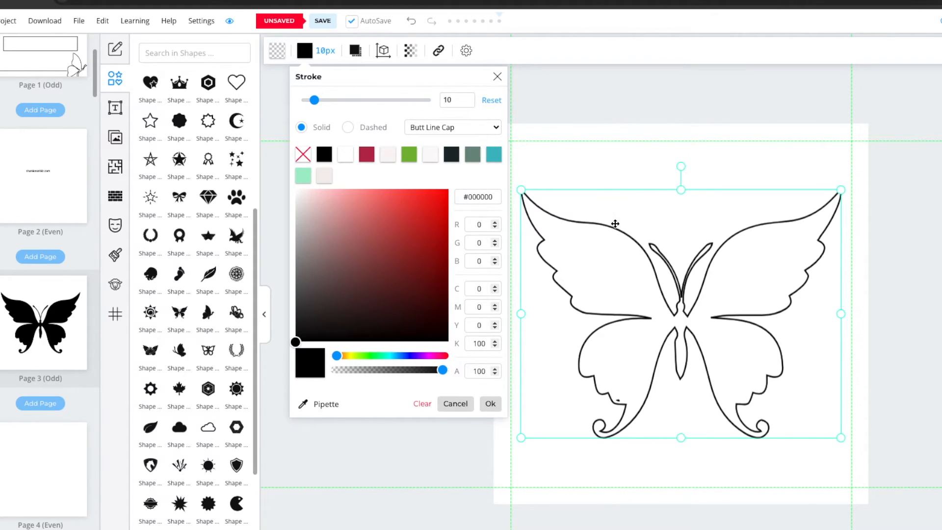
{"action": "left_click", "coordinate": [878, 322]}
Enlarge the outlined butterfly slightly and centre it between the margins of page 3
{"action": "left_click", "coordinate": [631, 305]}
{"action": "left_click_drag", "start_coordinate": [631, 305], "coordinate": [649, 312]}
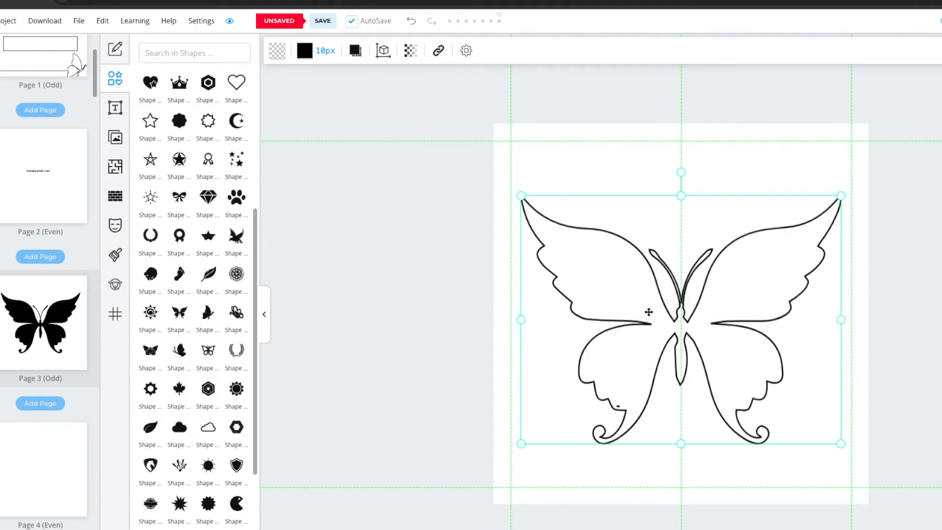
{"action": "left_click_drag", "start_coordinate": [841, 196], "coordinate": [845, 192]}
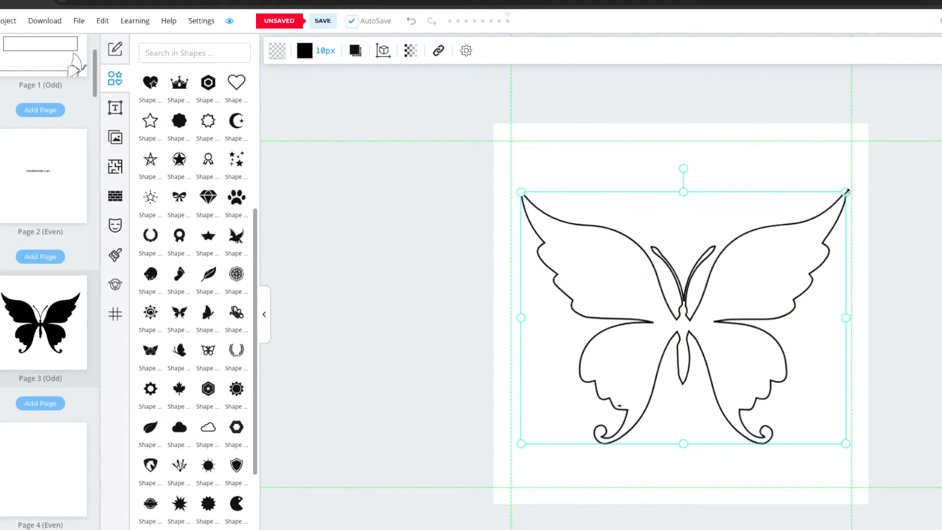
{"action": "left_click_drag", "start_coordinate": [769, 250], "coordinate": [767, 248]}
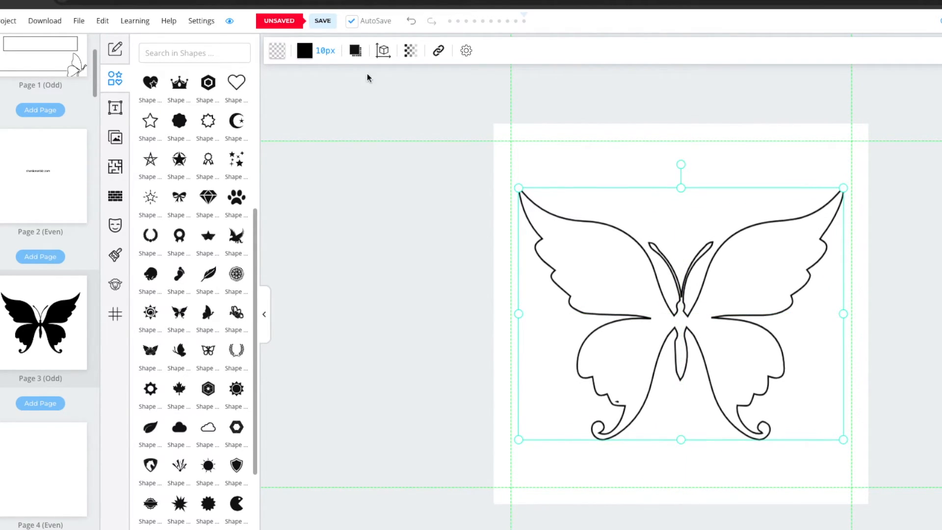
Thicken the page 3 butterfly's black outline beyond 10 px
{"action": "left_click", "coordinate": [313, 53]}
{"action": "mouse_move", "coordinate": [314, 100]}
{"action": "left_mouse_down"}
{"action": "mouse_move", "coordinate": [351, 103]}
{"action": "mouse_move", "coordinate": [319, 105]}
{"action": "left_mouse_up"}
{"action": "left_click", "coordinate": [886, 298]}
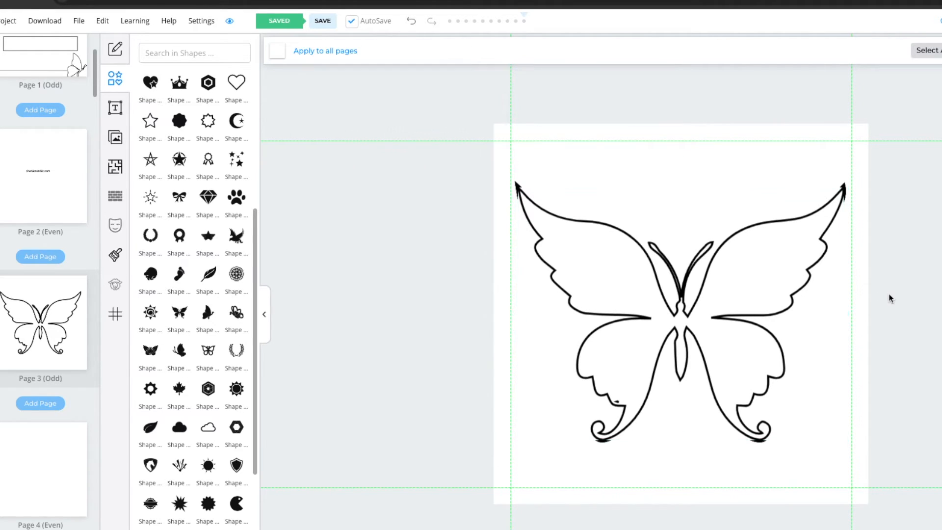
{"action": "left_click", "coordinate": [756, 269]}
Add a heading reading "Draw your own." to page 4, centred near the top of the page
{"action": "left_click", "coordinate": [46, 334]}
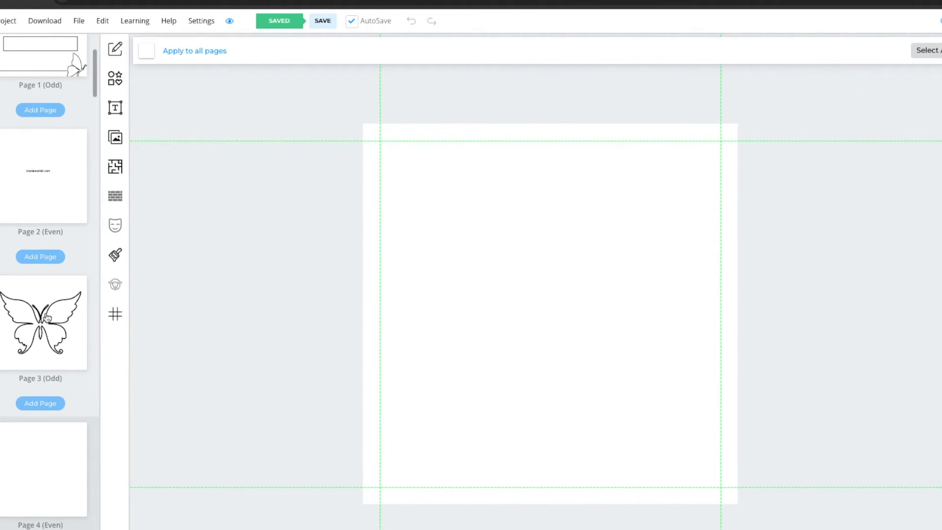
{"action": "scroll", "coordinate": [48, 333], "scroll_direction": "down", "scroll_amount": 1}
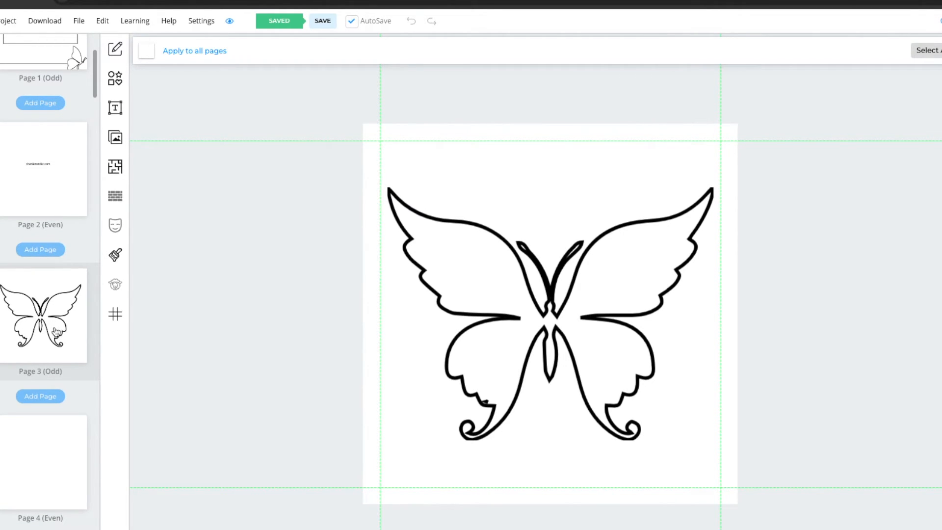
{"action": "scroll", "coordinate": [56, 330], "scroll_direction": "down", "scroll_amount": 1}
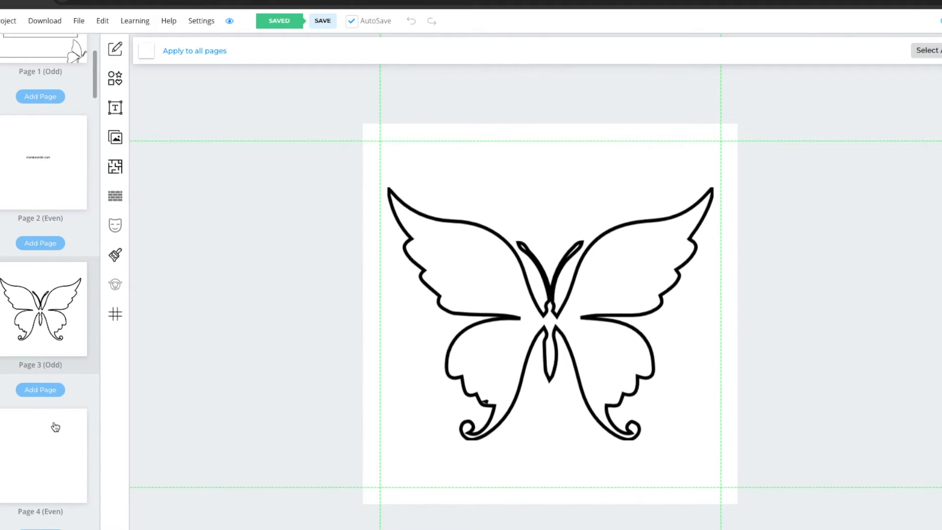
{"action": "left_click", "coordinate": [46, 476]}
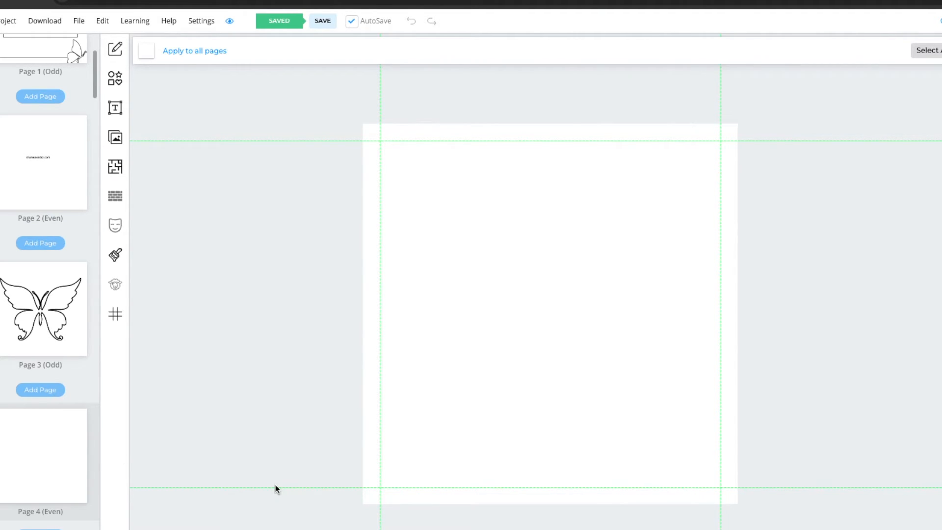
{"action": "left_click", "coordinate": [115, 107]}
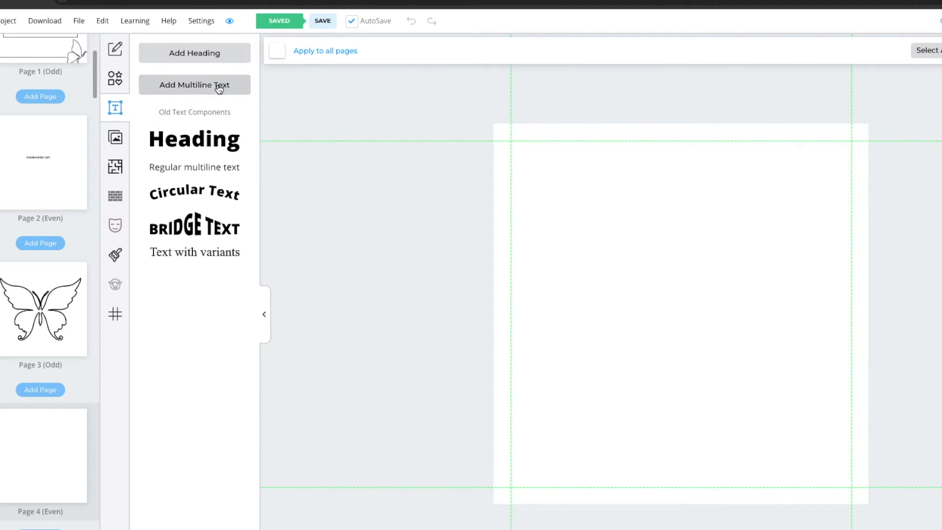
{"action": "left_click", "coordinate": [211, 140]}
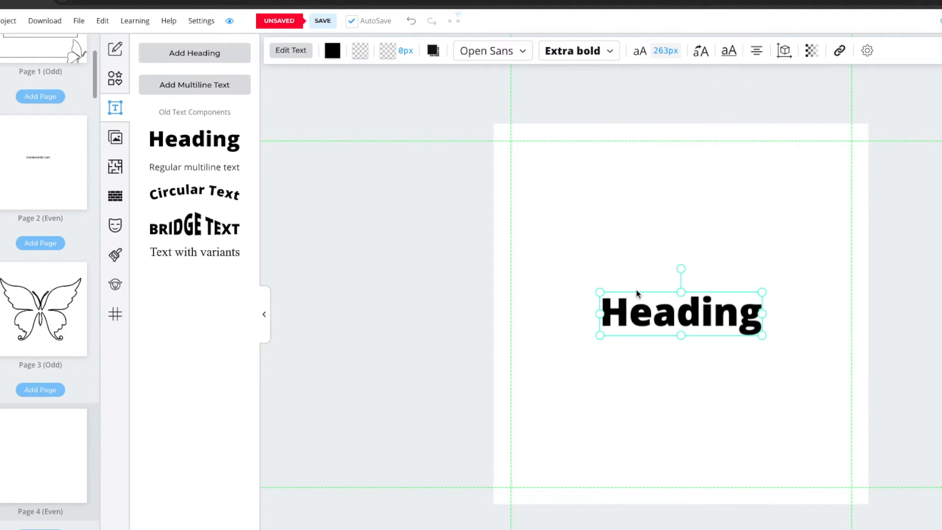
{"action": "double_click", "coordinate": [668, 307]}
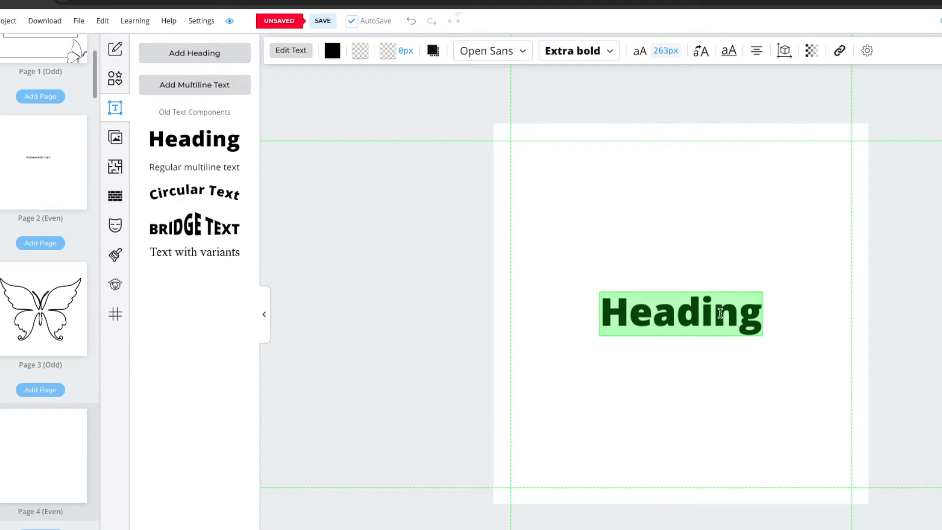
{"action": "type", "text": "Draw your own."}
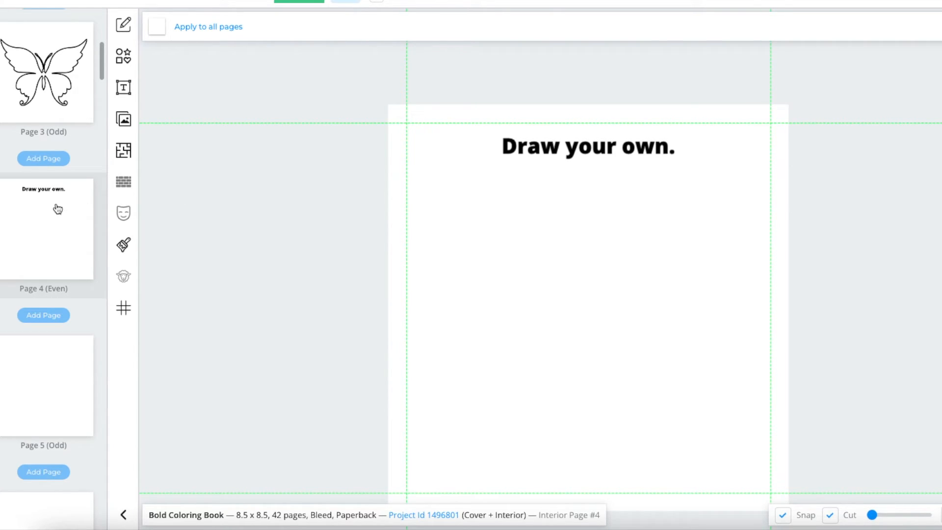
Clone page 4's "Draw your own." layout to all the other even pages except page 2
{"action": "right_click", "coordinate": [67, 236]}
{"action": "left_click", "coordinate": [106, 256]}
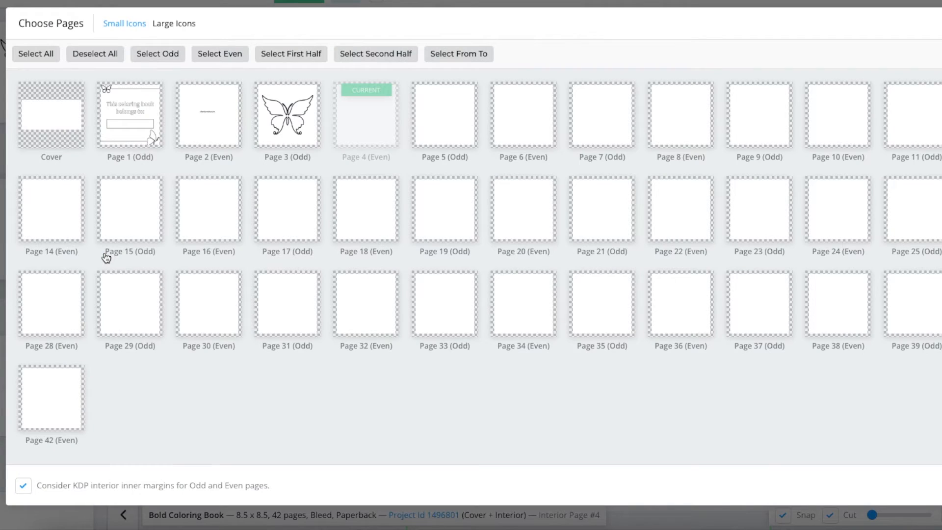
{"action": "left_click", "coordinate": [223, 58]}
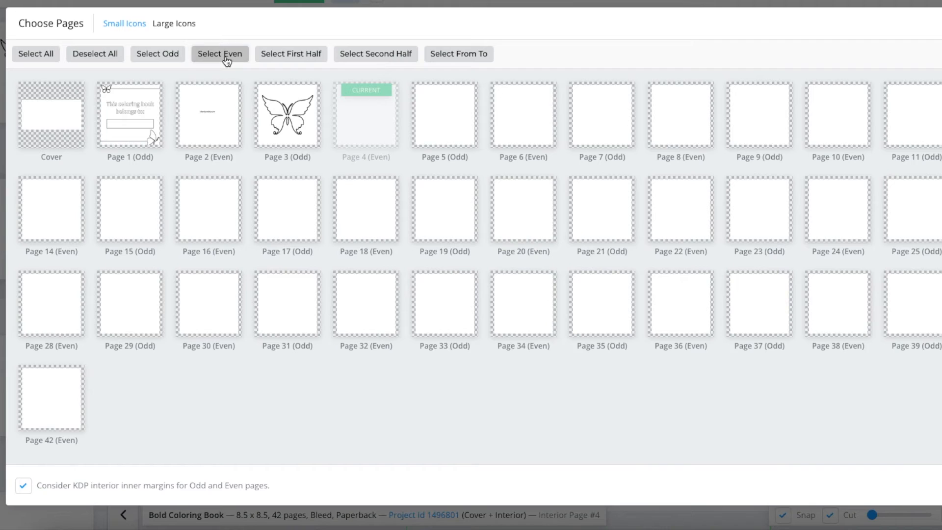
{"action": "left_click", "coordinate": [219, 121]}
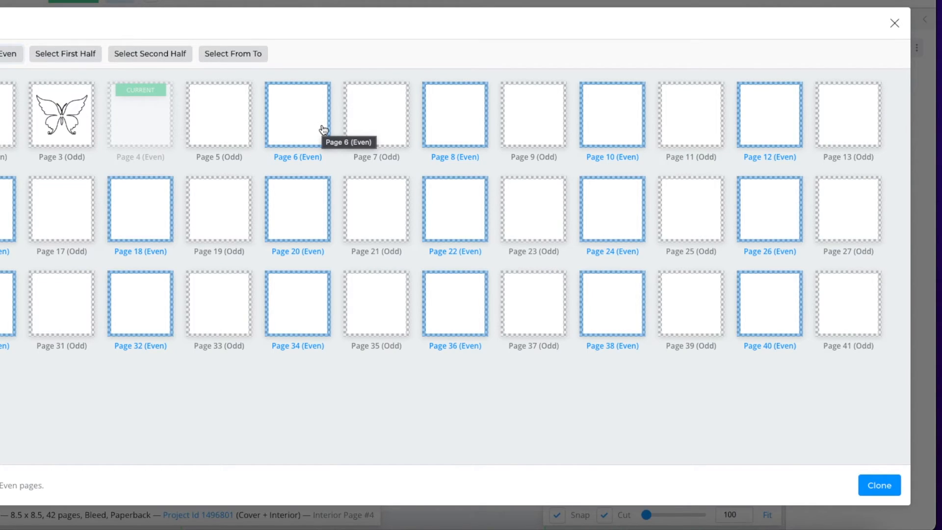
{"action": "left_click", "coordinate": [883, 487]}
{"action": "left_click", "coordinate": [451, 61]}
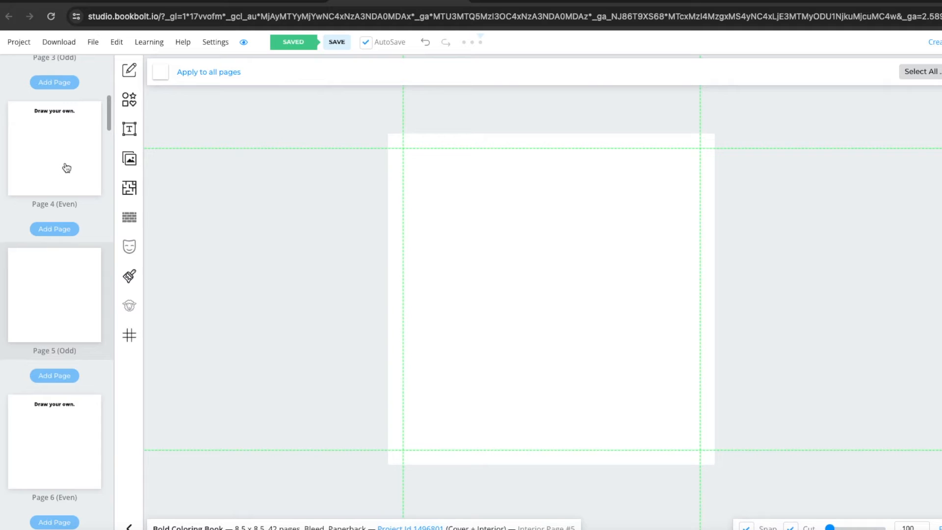
Insert the orange butterfly outline from the Pixabay "butterfly outline" results on page 5
{"action": "left_click", "coordinate": [130, 160]}
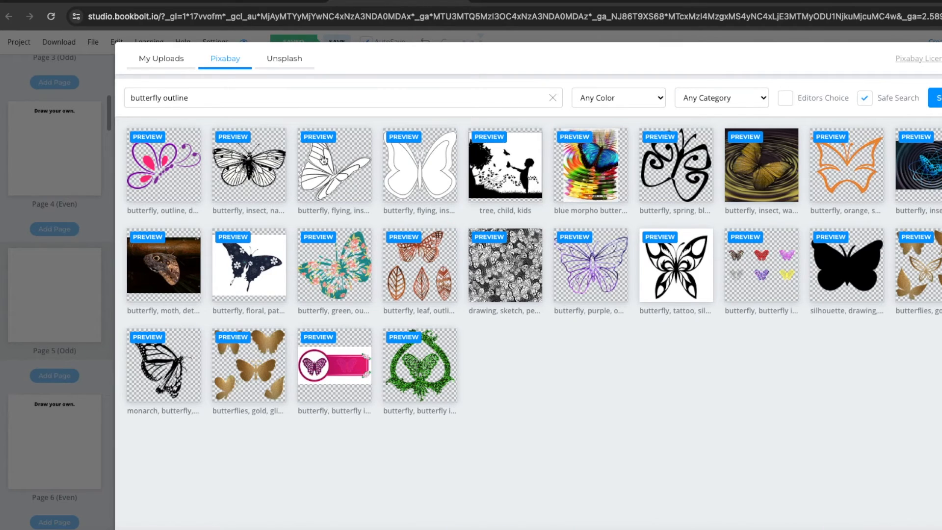
{"action": "left_click_drag", "start_coordinate": [131, 100], "coordinate": [228, 98]}
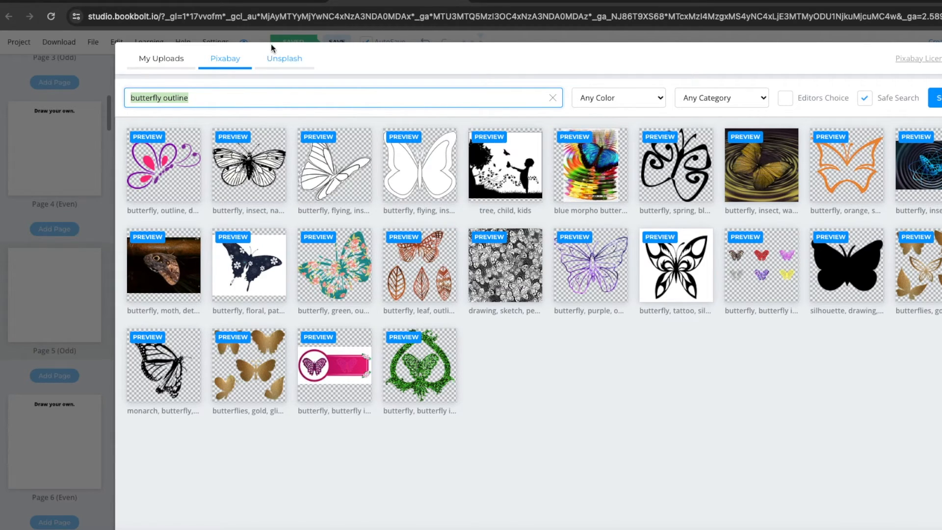
{"action": "left_click", "coordinate": [285, 60]}
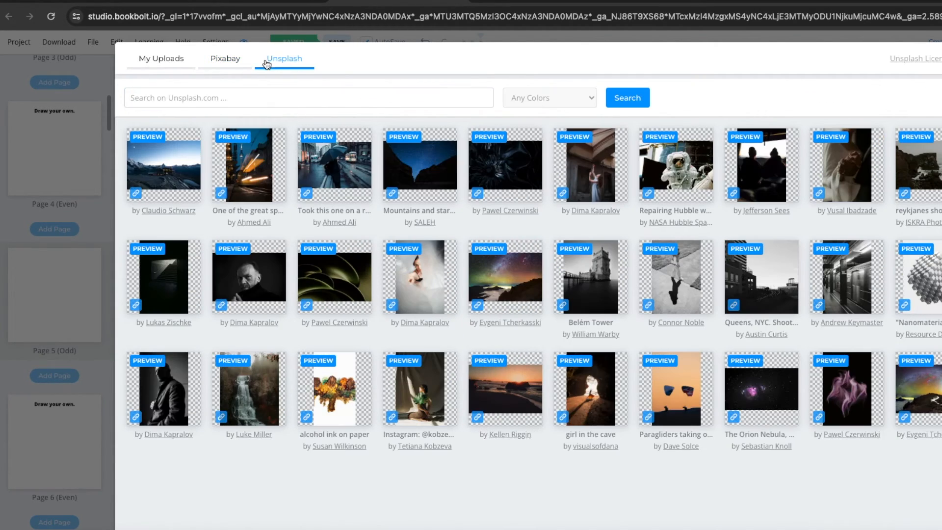
{"action": "left_click", "coordinate": [228, 59]}
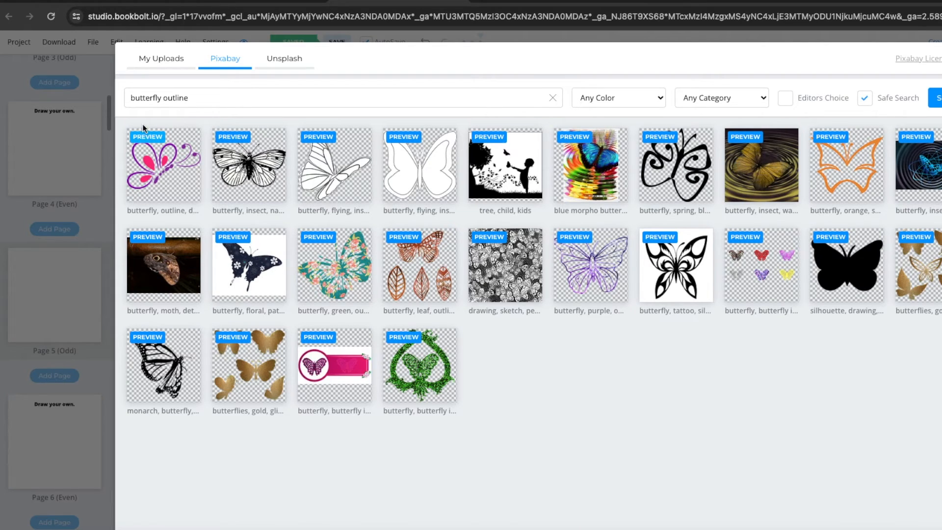
{"action": "left_click_drag", "start_coordinate": [203, 101], "coordinate": [164, 101]}
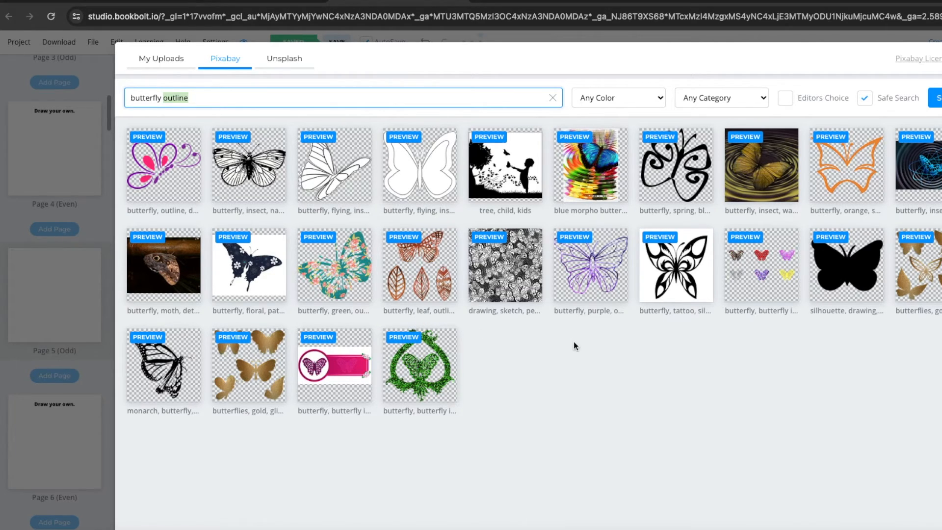
{"action": "left_click", "coordinate": [843, 184]}
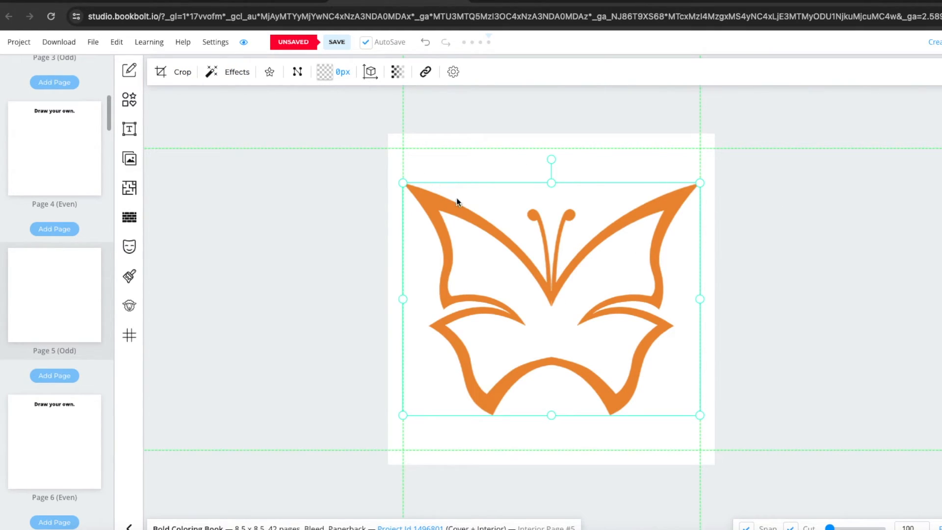
Convert the orange butterfly on page 5 to a solid black graphic and shrink it slightly
{"action": "left_click", "coordinate": [268, 72]}
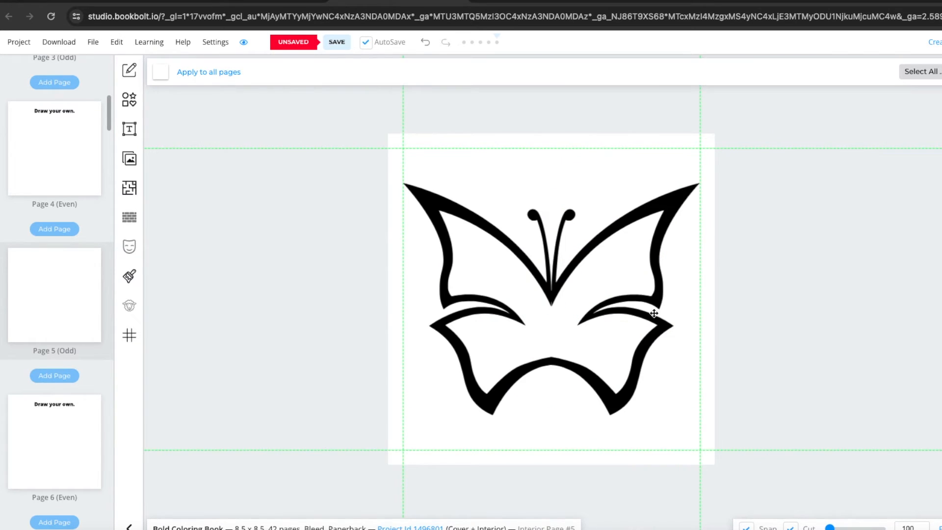
{"action": "left_click", "coordinate": [622, 298]}
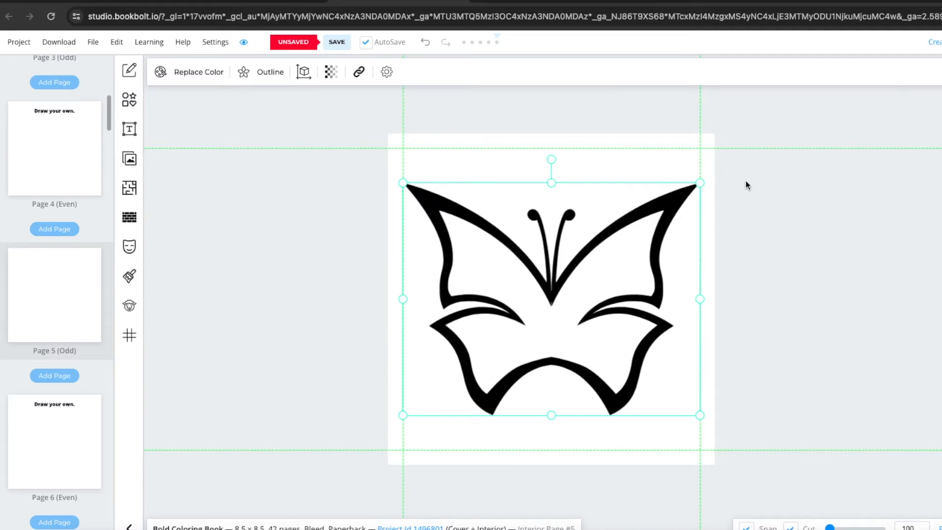
{"action": "mouse_move", "coordinate": [700, 183]}
{"action": "left_mouse_down"}
{"action": "mouse_move", "coordinate": [658, 191]}
{"action": "mouse_move", "coordinate": [700, 185]}
{"action": "mouse_move", "coordinate": [683, 190]}
{"action": "mouse_move", "coordinate": [692, 188]}
{"action": "left_mouse_up"}
{"action": "left_click", "coordinate": [793, 242]}
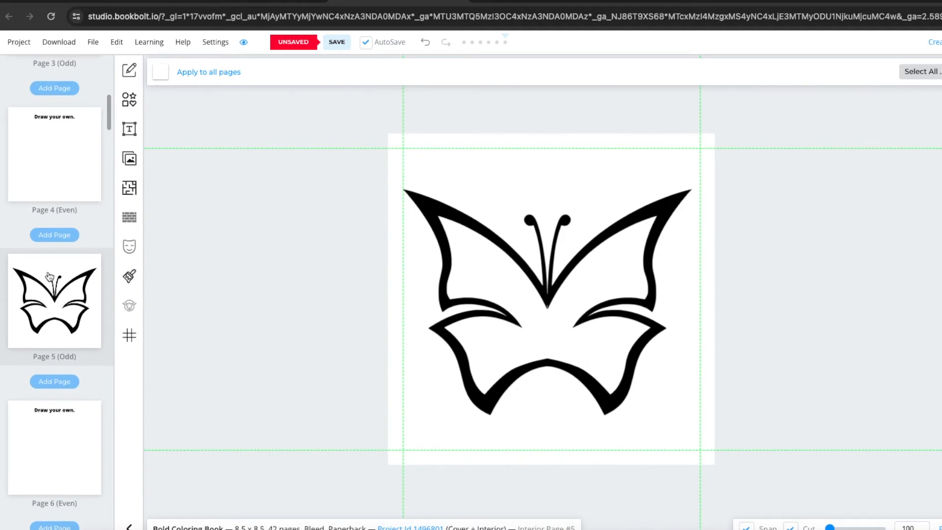
Duplicate the black butterfly on page 5 in place
{"action": "scroll", "coordinate": [48, 254], "scroll_direction": "up", "scroll_amount": 3}
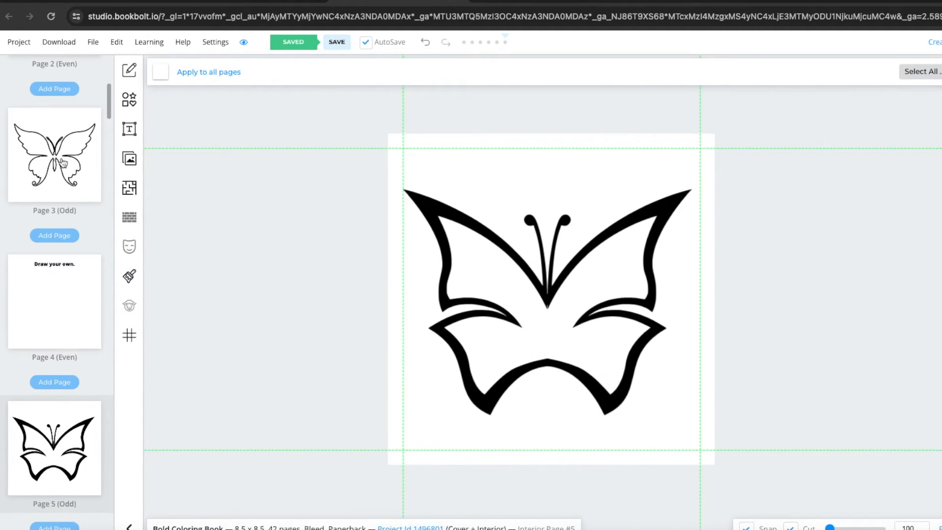
{"action": "scroll", "coordinate": [70, 260], "scroll_direction": "down", "scroll_amount": 1}
{"action": "scroll", "coordinate": [70, 260], "scroll_direction": "down", "scroll_amount": 3}
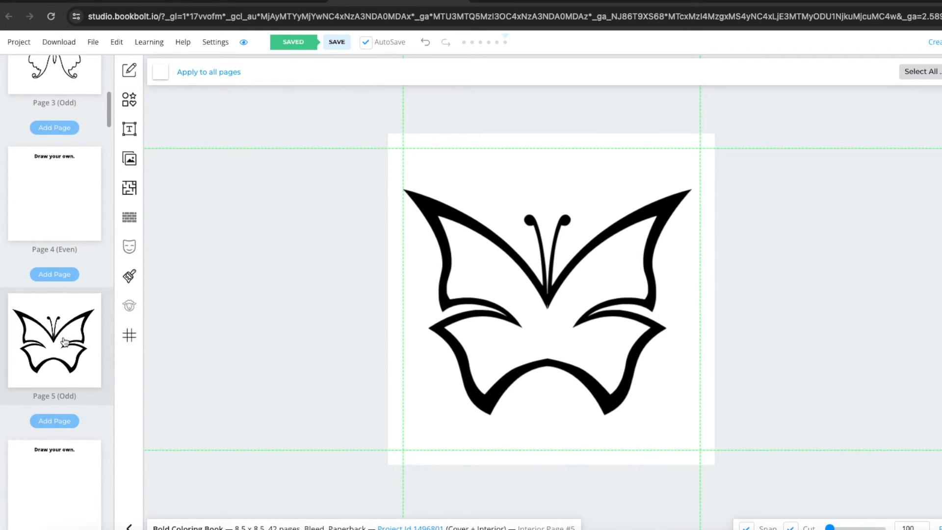
{"action": "left_click", "coordinate": [553, 308]}
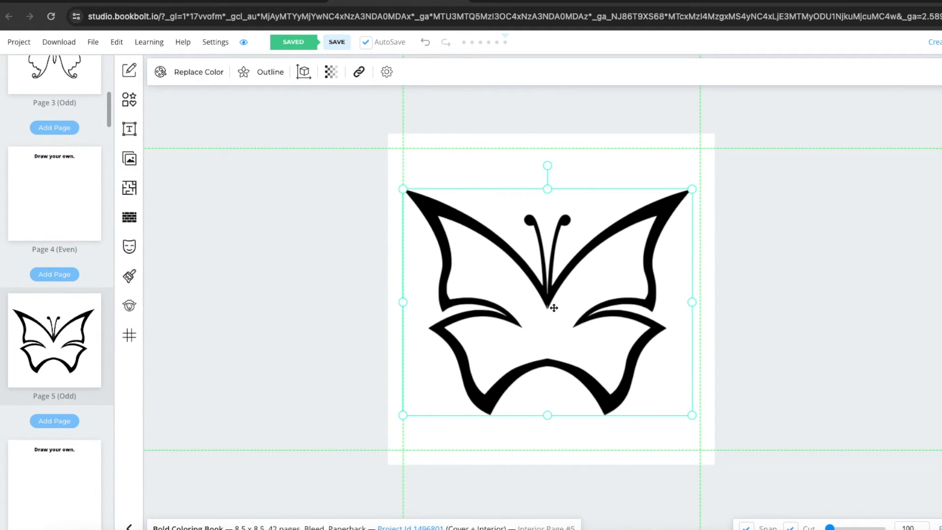
{"action": "right_click", "coordinate": [553, 308]}
{"action": "left_click", "coordinate": [617, 168]}
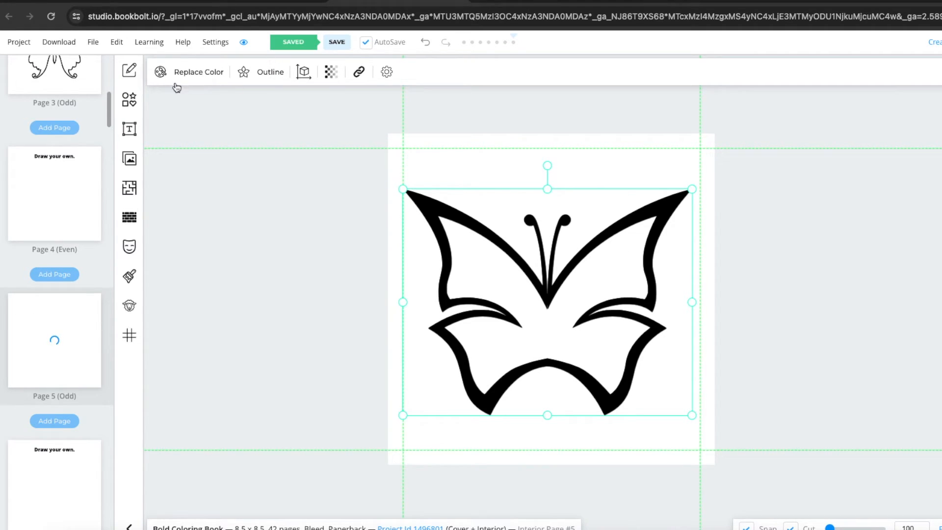
Replace the black #000000 of the duplicated butterfly with white #FFFFFF
{"action": "left_click", "coordinate": [215, 78]}
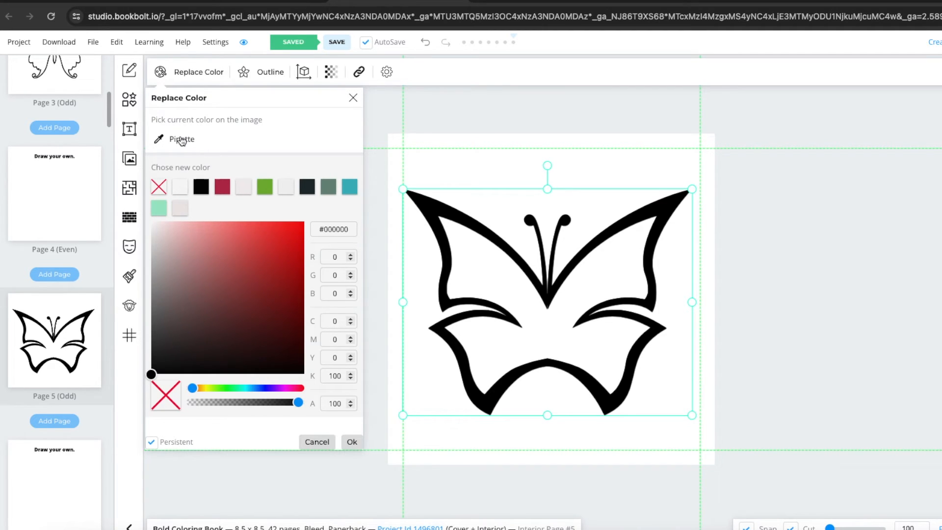
{"action": "left_click", "coordinate": [208, 140]}
{"action": "left_click", "coordinate": [462, 220]}
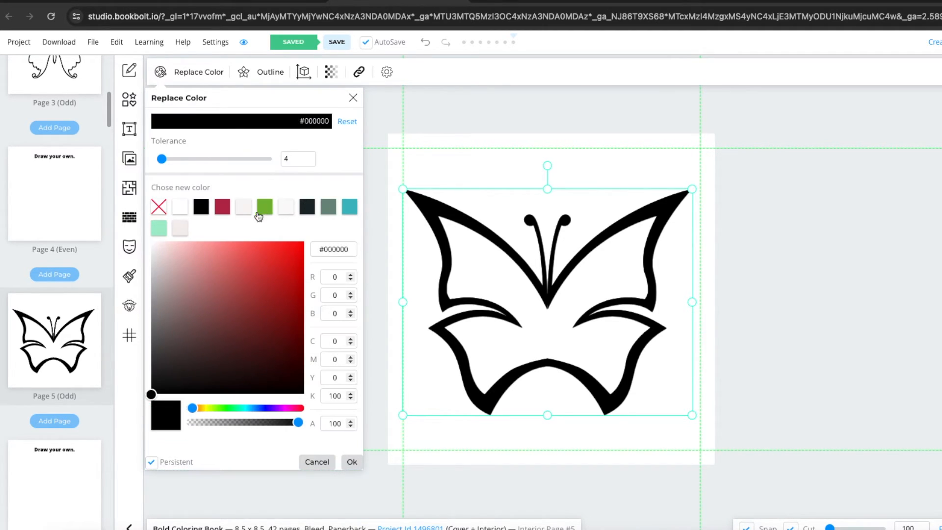
{"action": "left_click", "coordinate": [180, 207]}
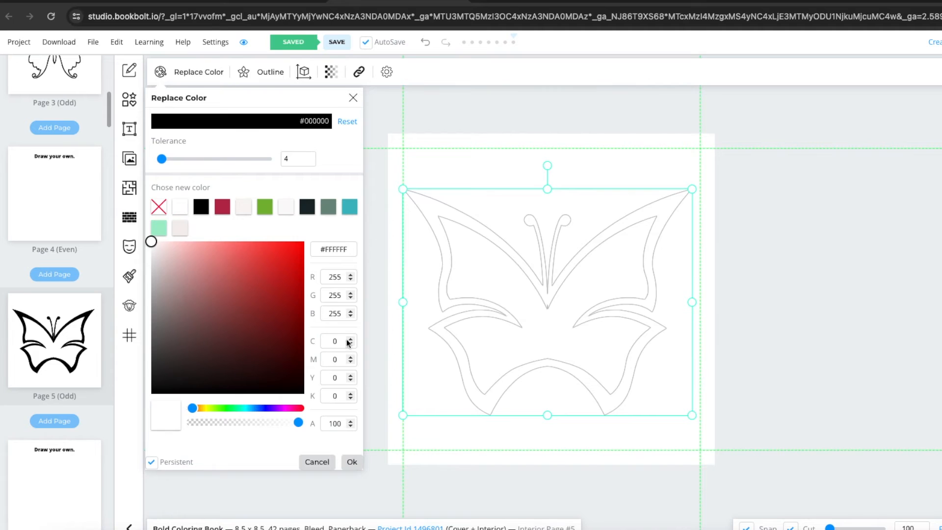
{"action": "left_click", "coordinate": [352, 461]}
Shrink the white butterfly copy slightly and nudge it over the black one to thin the black lines
{"action": "mouse_move", "coordinate": [558, 330]}
{"action": "left_mouse_down"}
{"action": "mouse_move", "coordinate": [613, 336]}
{"action": "mouse_move", "coordinate": [566, 338]}
{"action": "mouse_move", "coordinate": [555, 324]}
{"action": "mouse_move", "coordinate": [556, 332]}
{"action": "mouse_move", "coordinate": [583, 336]}
{"action": "mouse_move", "coordinate": [557, 330]}
{"action": "left_mouse_up"}
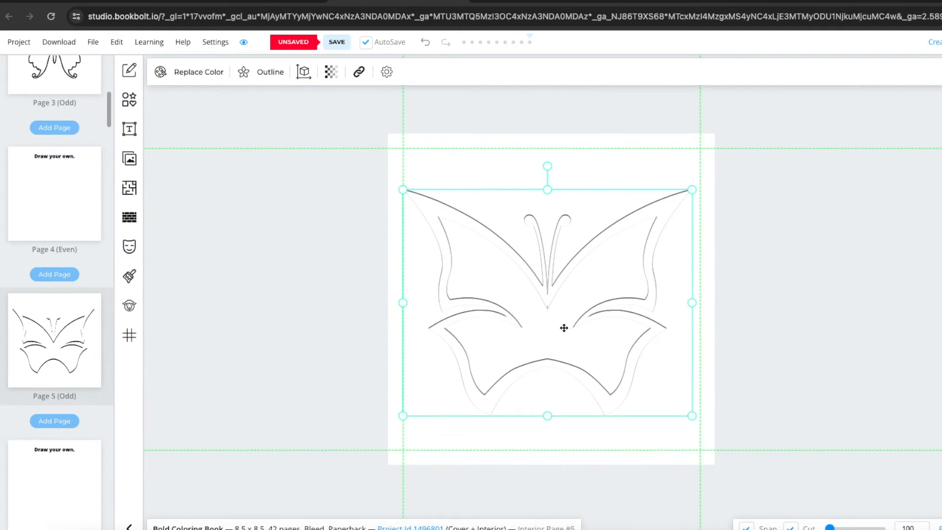
{"action": "left_click_drag", "start_coordinate": [692, 190], "coordinate": [682, 196]}
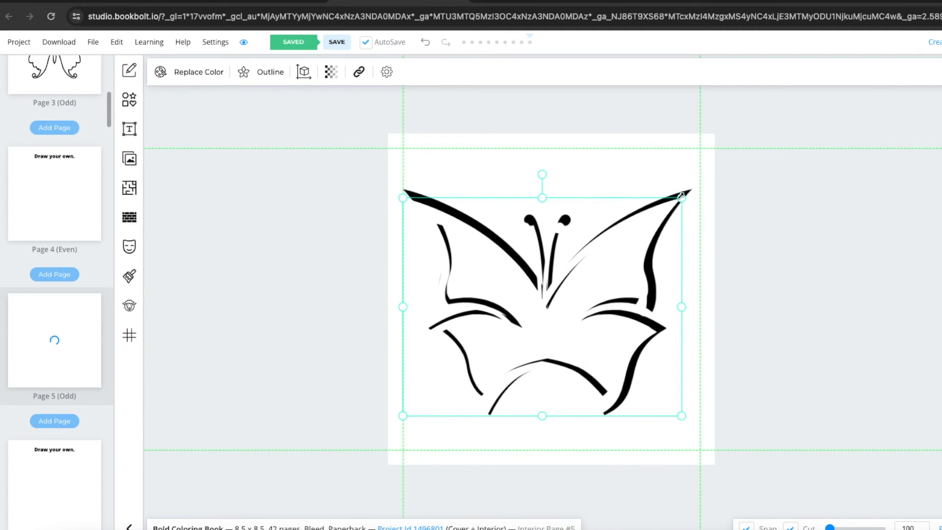
{"action": "left_click_drag", "start_coordinate": [560, 316], "coordinate": [562, 315]}
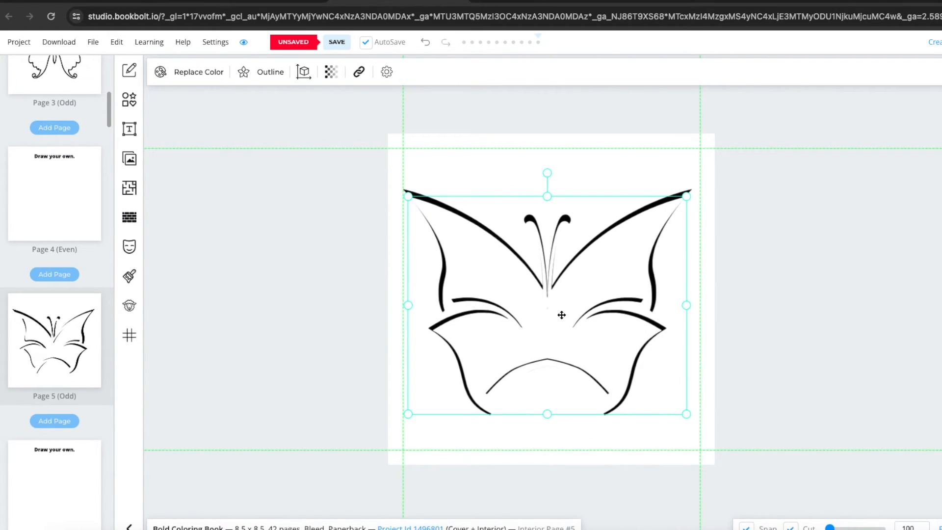
{"action": "mouse_move", "coordinate": [562, 315]}
{"action": "left_mouse_down"}
{"action": "mouse_move", "coordinate": [781, 326]}
{"action": "mouse_move", "coordinate": [561, 313]}
{"action": "left_mouse_up"}
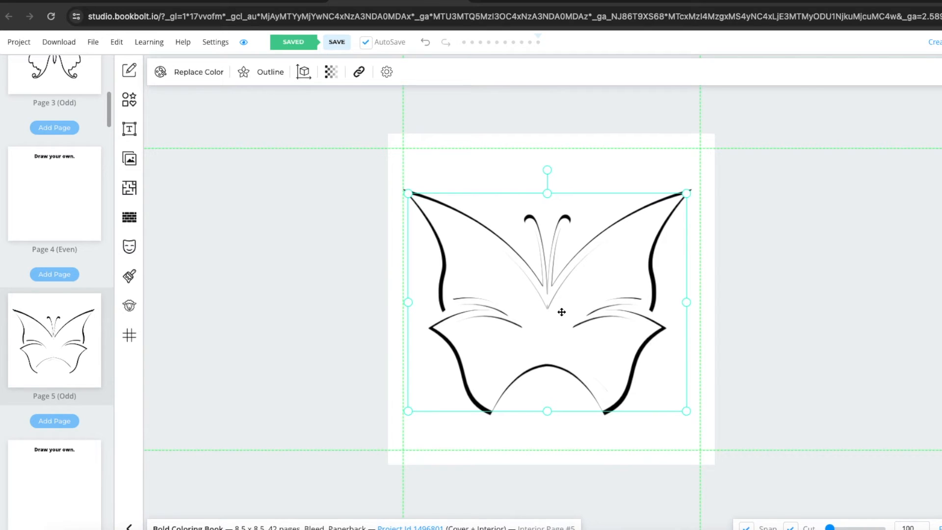
{"action": "left_click_drag", "start_coordinate": [562, 312], "coordinate": [573, 319]}
{"action": "left_click", "coordinate": [692, 311]}
{"action": "left_click", "coordinate": [574, 319]}
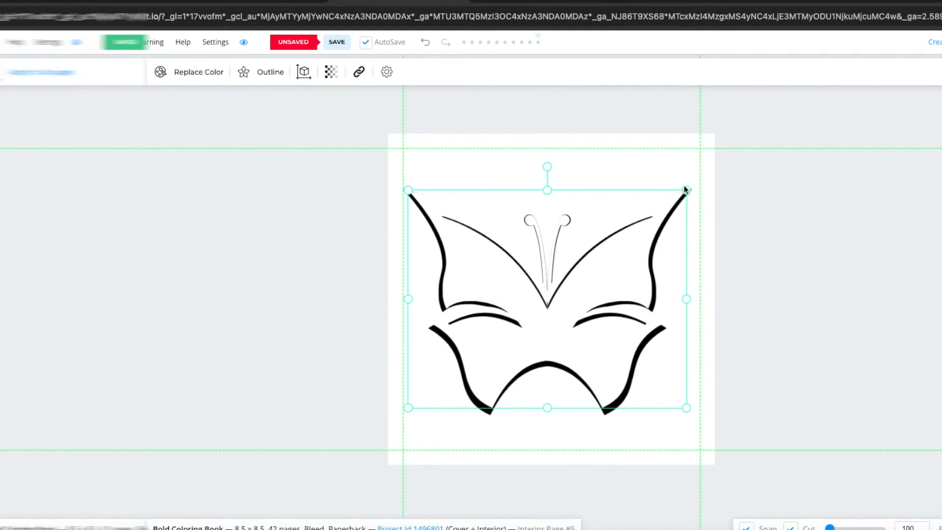
Insert the side-view flying butterfly line drawing from Pixabay on page 7, shrink it slightly and centre it between the margins
{"action": "left_click", "coordinate": [67, 442]}
{"action": "left_click", "coordinate": [129, 159]}
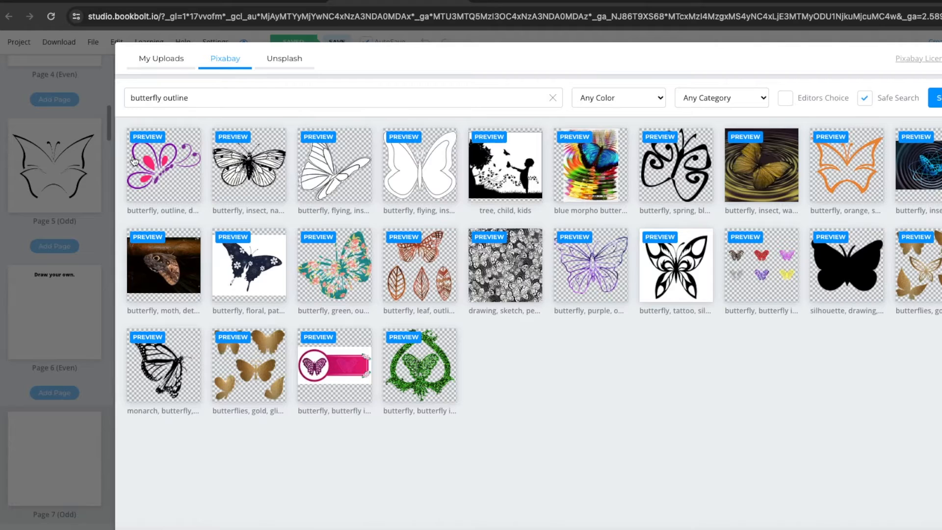
{"action": "left_click", "coordinate": [331, 168]}
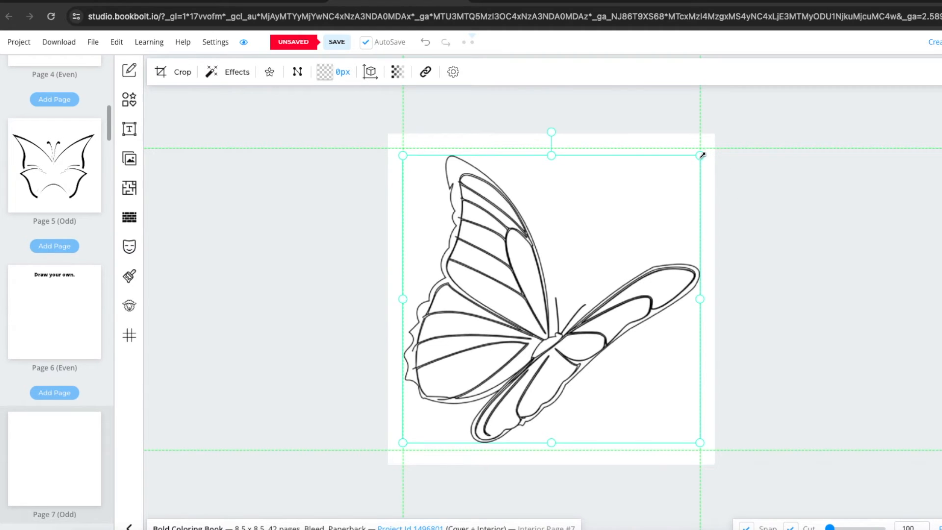
{"action": "left_click_drag", "start_coordinate": [702, 155], "coordinate": [676, 178]}
{"action": "mouse_move", "coordinate": [595, 246]}
{"action": "left_mouse_down"}
{"action": "mouse_move", "coordinate": [609, 252]}
{"action": "mouse_move", "coordinate": [612, 244]}
{"action": "left_mouse_up"}
{"action": "left_click", "coordinate": [860, 298]}
Open the blank page 9 and bring up the Pixabay image library for it
{"action": "scroll", "coordinate": [35, 339], "scroll_direction": "down", "scroll_amount": 3}
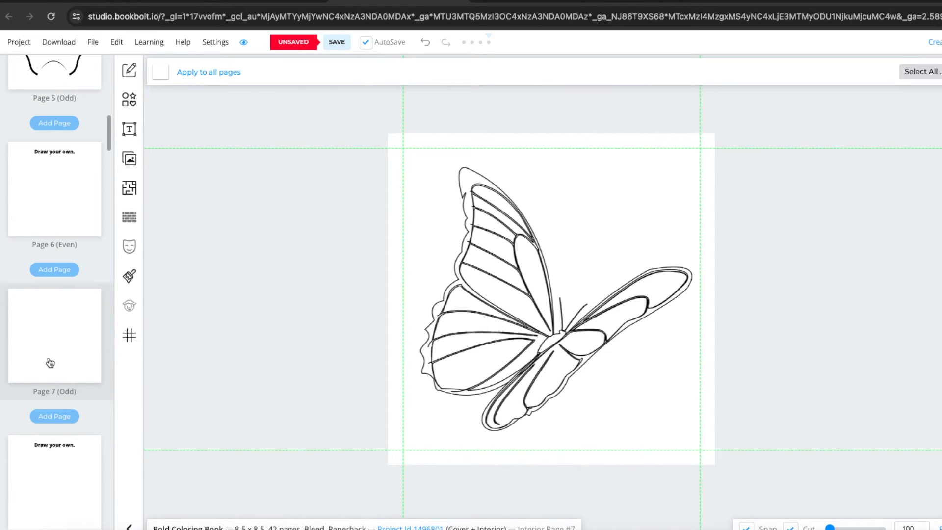
{"action": "scroll", "coordinate": [52, 356], "scroll_direction": "down", "scroll_amount": 2}
{"action": "scroll", "coordinate": [66, 415], "scroll_direction": "down", "scroll_amount": 4}
{"action": "scroll", "coordinate": [67, 416], "scroll_direction": "down", "scroll_amount": 3}
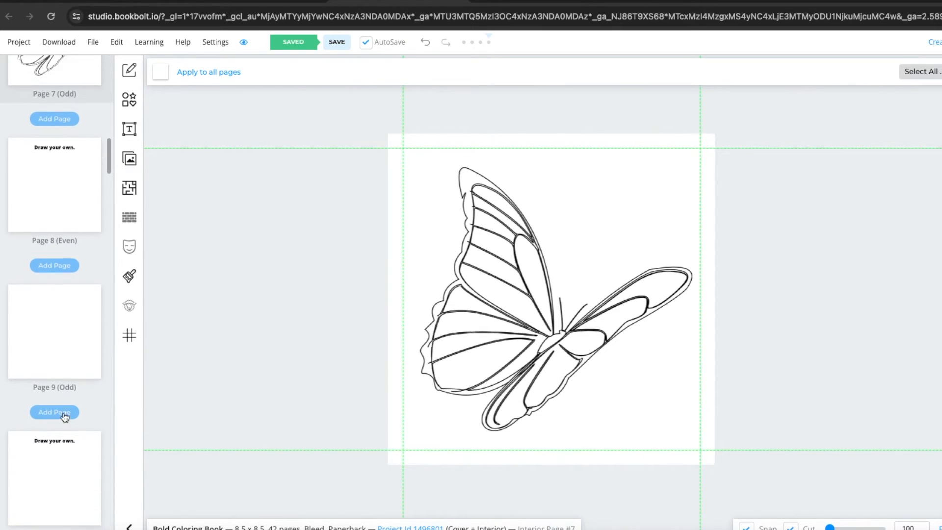
{"action": "left_click", "coordinate": [68, 334]}
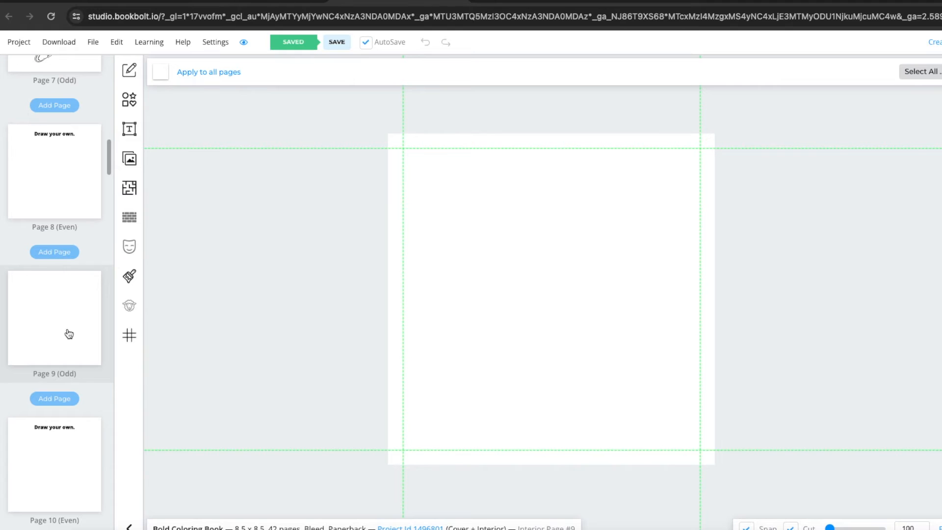
{"action": "left_click", "coordinate": [129, 159]}
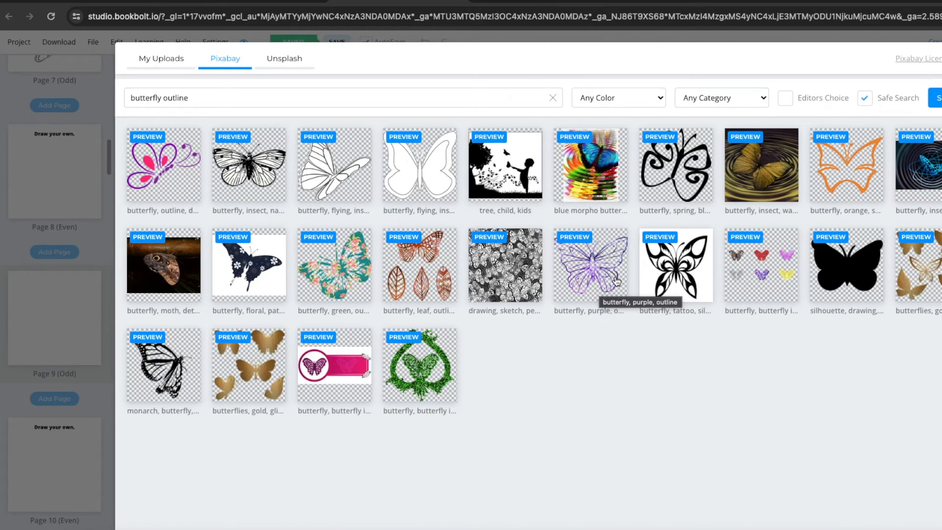
Search Pixabay for "butterfly" images with the color filter set to Transparent
{"action": "left_click", "coordinate": [384, 98]}
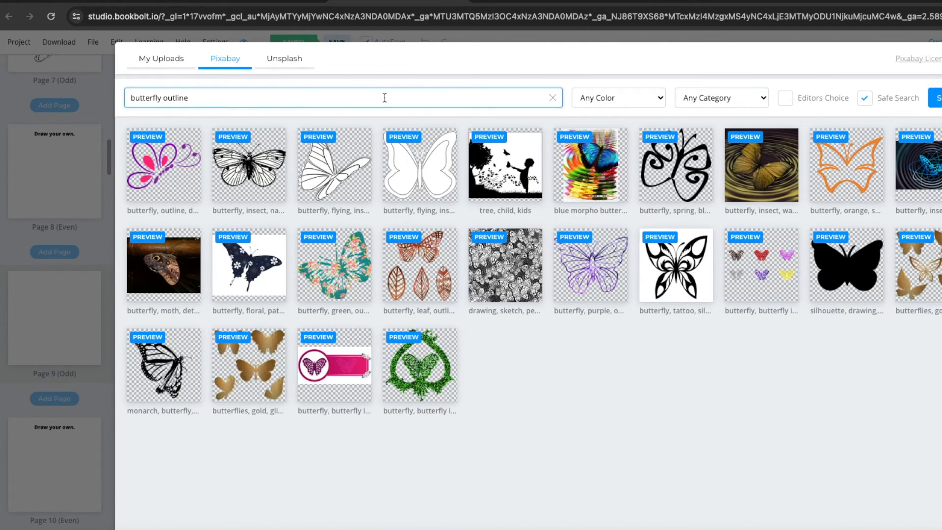
{"action": "key", "text": "BackSpace"}
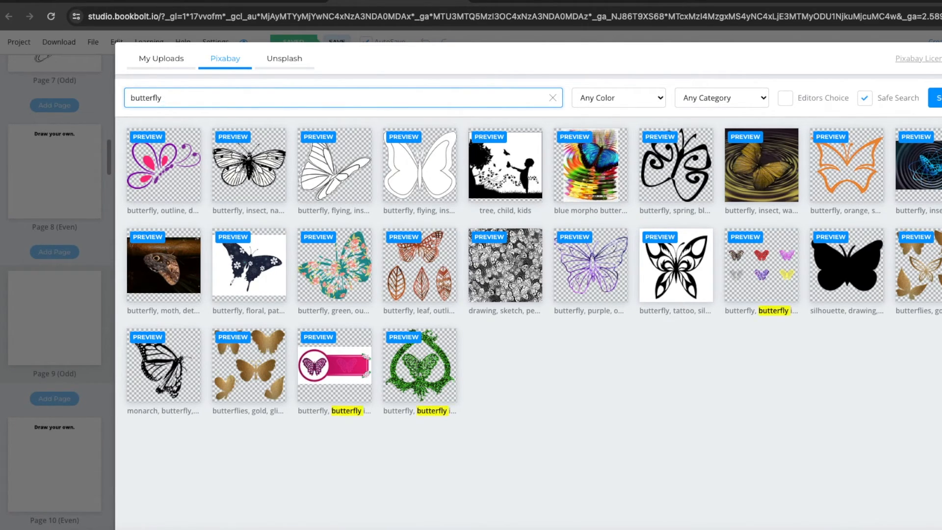
{"action": "left_click", "coordinate": [712, 101]}
{"action": "left_click", "coordinate": [646, 98]}
{"action": "left_click", "coordinate": [645, 99]}
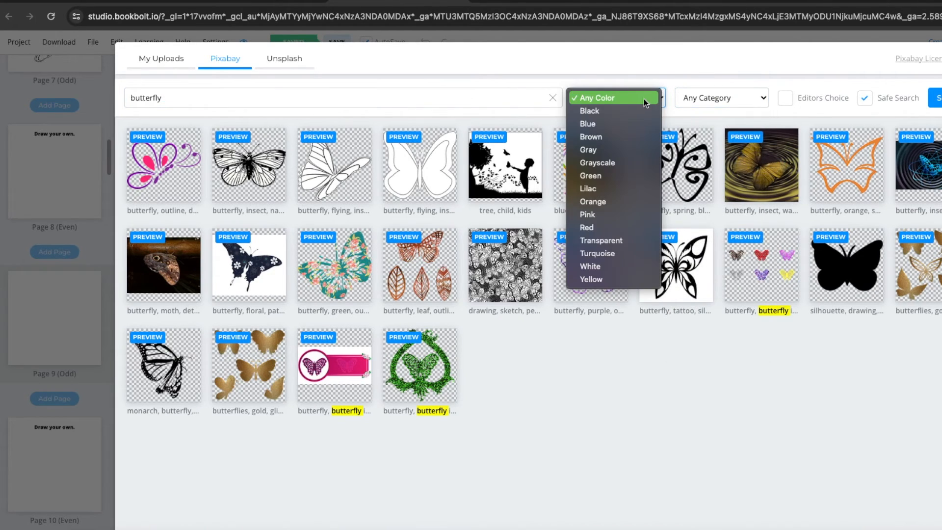
{"action": "left_click", "coordinate": [602, 240]}
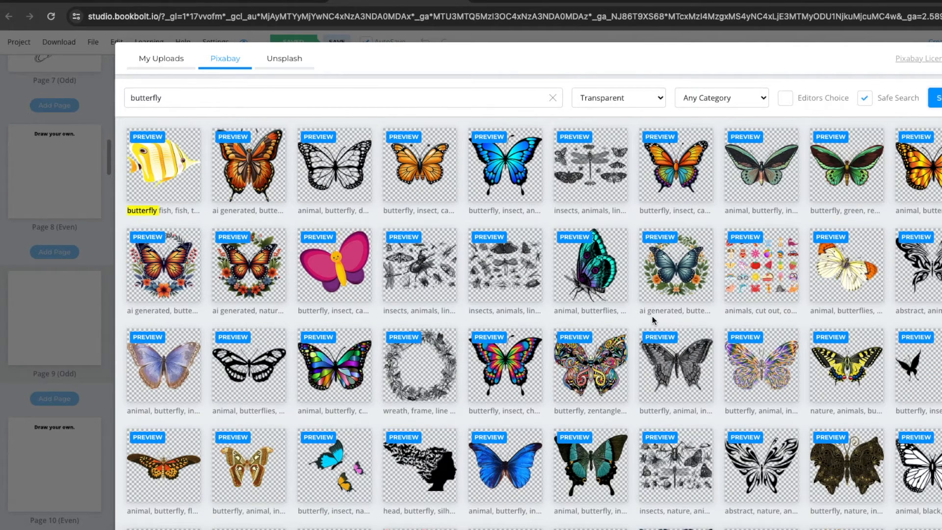
Insert the lilac side-view butterfly with the orange lower wing from the Pixabay results on page 9 and nudge it up slightly
{"action": "scroll", "coordinate": [633, 325], "scroll_direction": "down", "scroll_amount": 1}
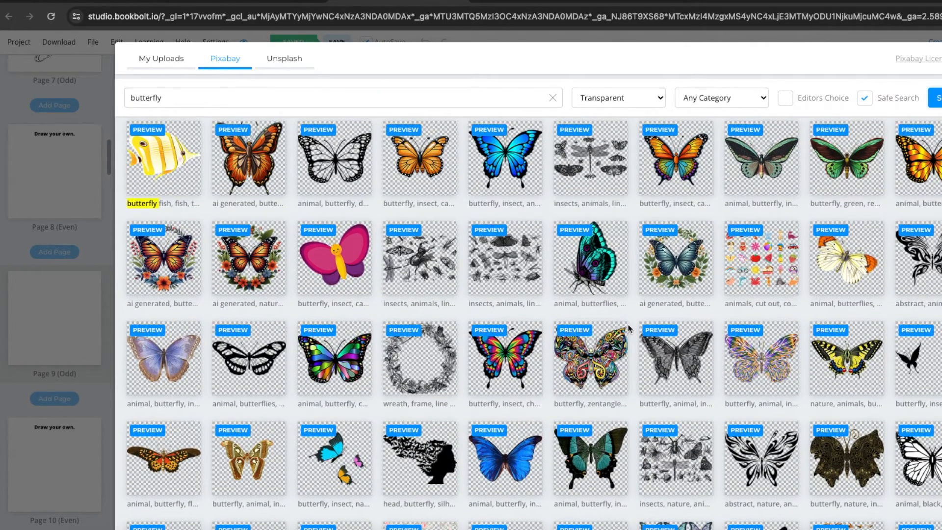
{"action": "scroll", "coordinate": [628, 324], "scroll_direction": "down", "scroll_amount": 1}
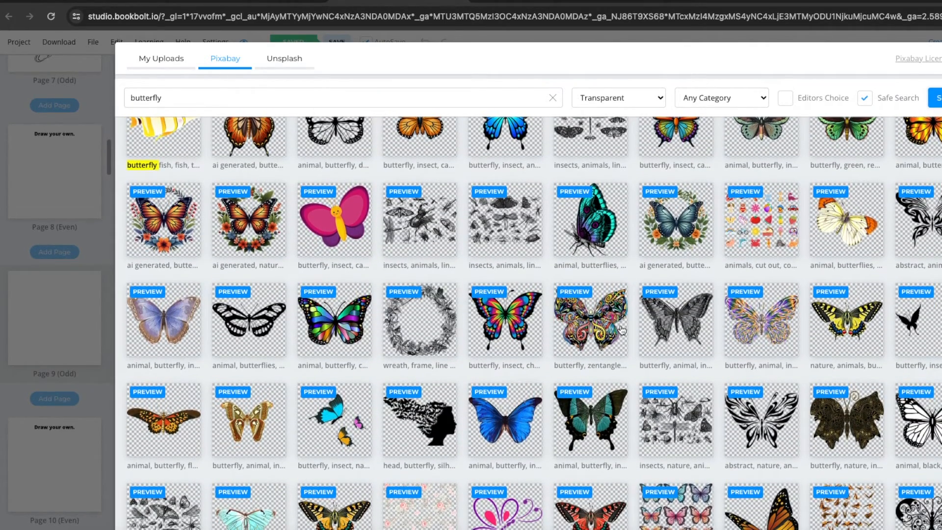
{"action": "scroll", "coordinate": [622, 330], "scroll_direction": "down", "scroll_amount": 5}
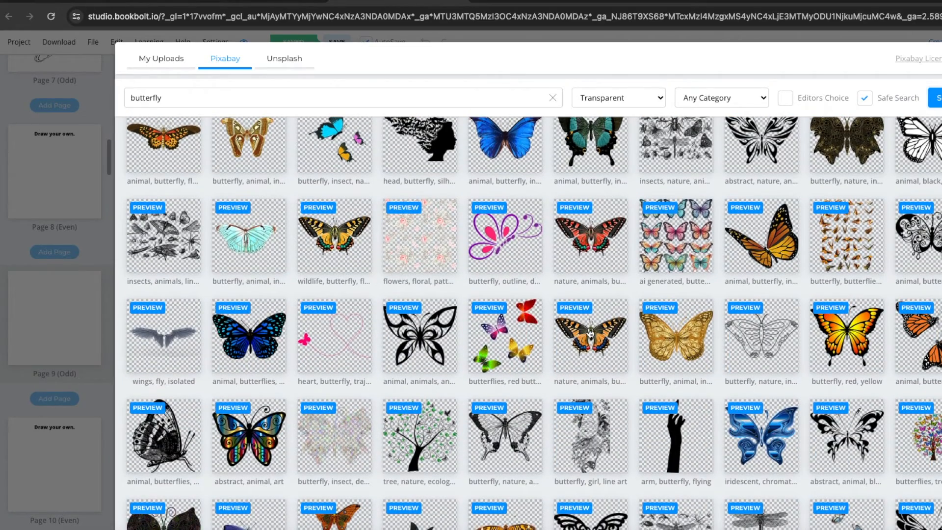
{"action": "scroll", "coordinate": [592, 331], "scroll_direction": "down", "scroll_amount": 4}
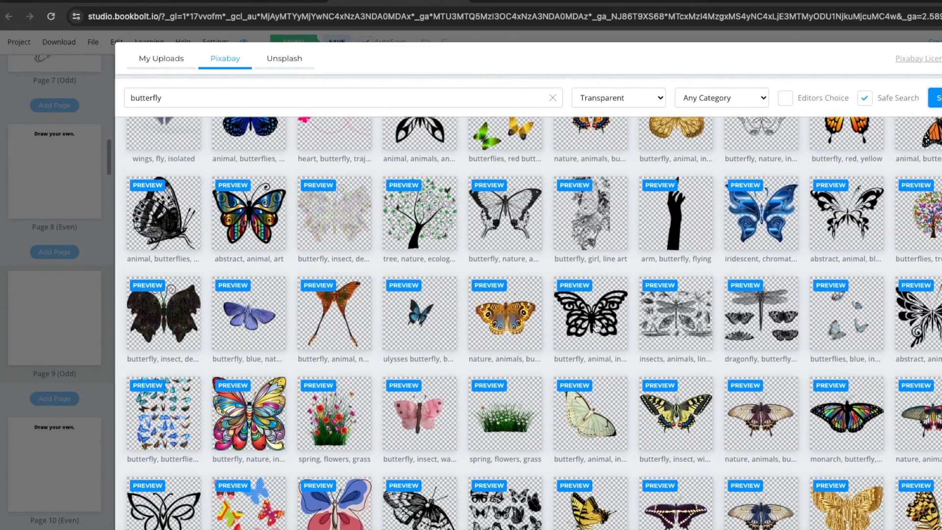
{"action": "scroll", "coordinate": [594, 356], "scroll_direction": "down", "scroll_amount": 1}
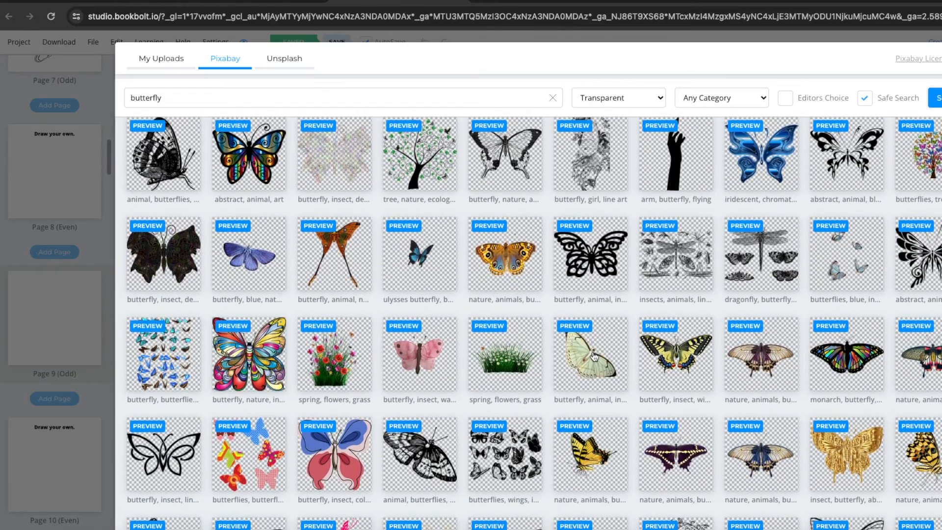
{"action": "scroll", "coordinate": [593, 357], "scroll_direction": "down", "scroll_amount": 1}
{"action": "scroll", "coordinate": [593, 356], "scroll_direction": "down", "scroll_amount": 3}
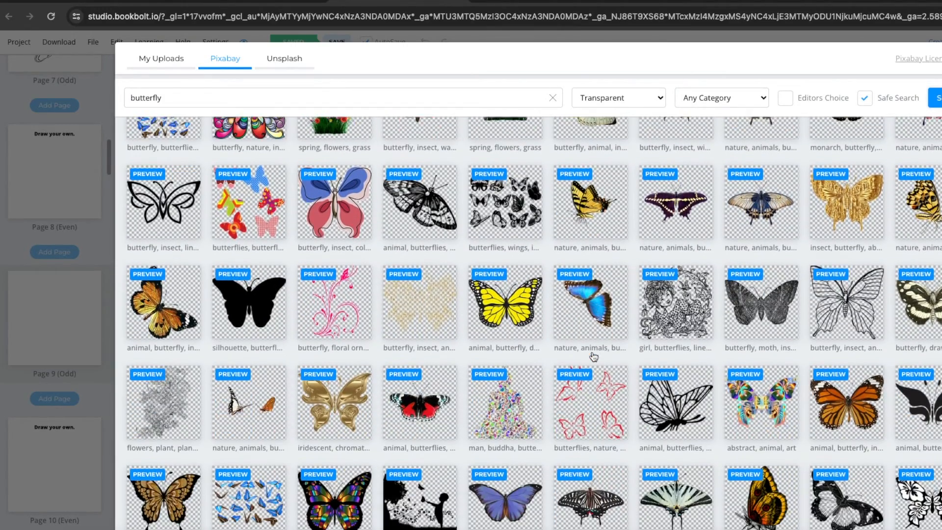
{"action": "scroll", "coordinate": [592, 356], "scroll_direction": "down", "scroll_amount": 1}
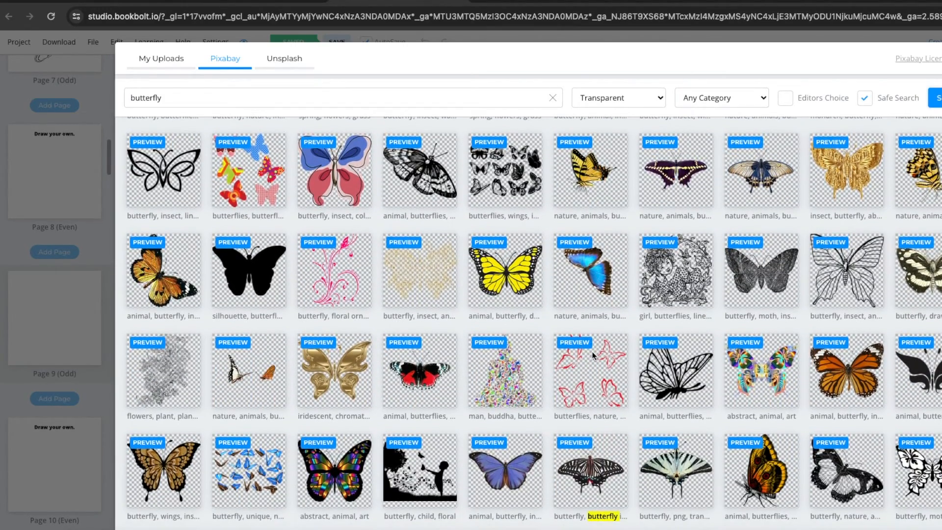
{"action": "scroll", "coordinate": [593, 356], "scroll_direction": "down", "scroll_amount": 3}
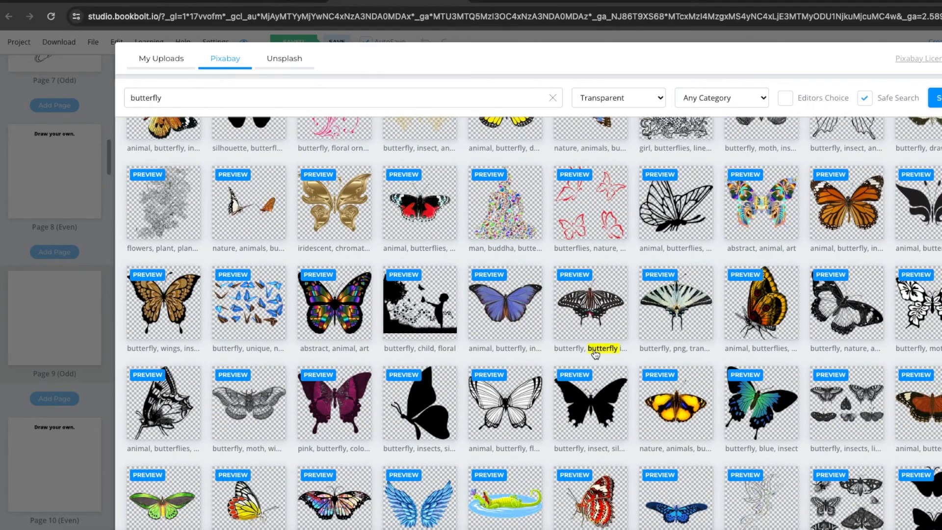
{"action": "scroll", "coordinate": [597, 355], "scroll_direction": "down", "scroll_amount": 3}
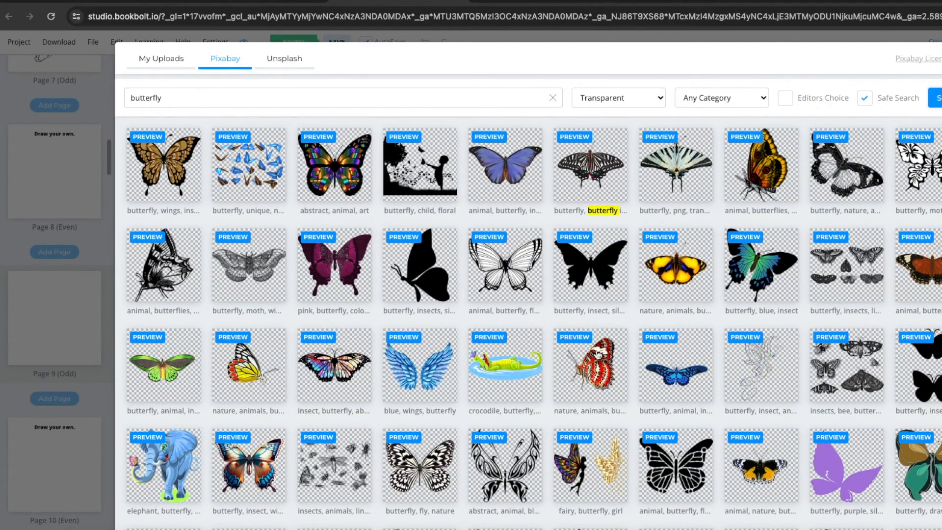
{"action": "scroll", "coordinate": [598, 354], "scroll_direction": "down", "scroll_amount": 4}
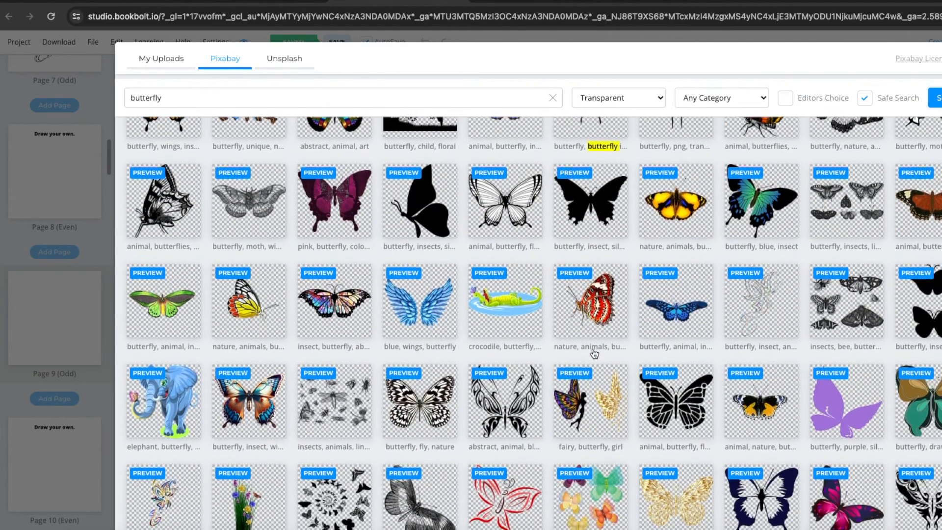
{"action": "scroll", "coordinate": [593, 352], "scroll_direction": "down", "scroll_amount": 3}
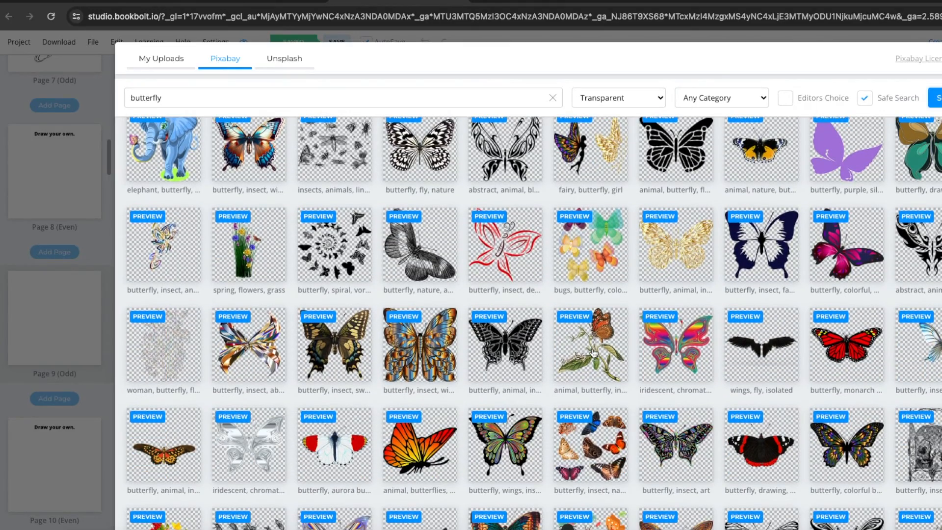
{"action": "scroll", "coordinate": [594, 352], "scroll_direction": "down", "scroll_amount": 2}
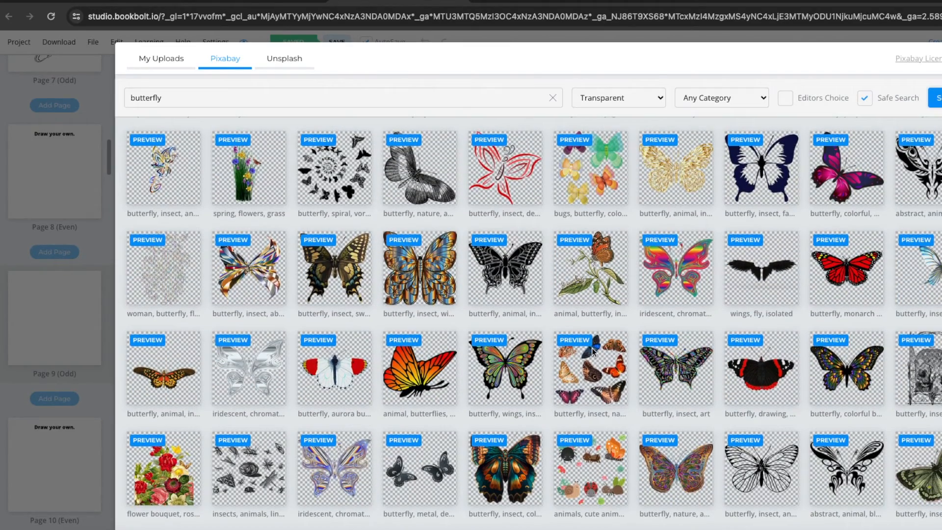
{"action": "scroll", "coordinate": [593, 352], "scroll_direction": "down", "scroll_amount": 4}
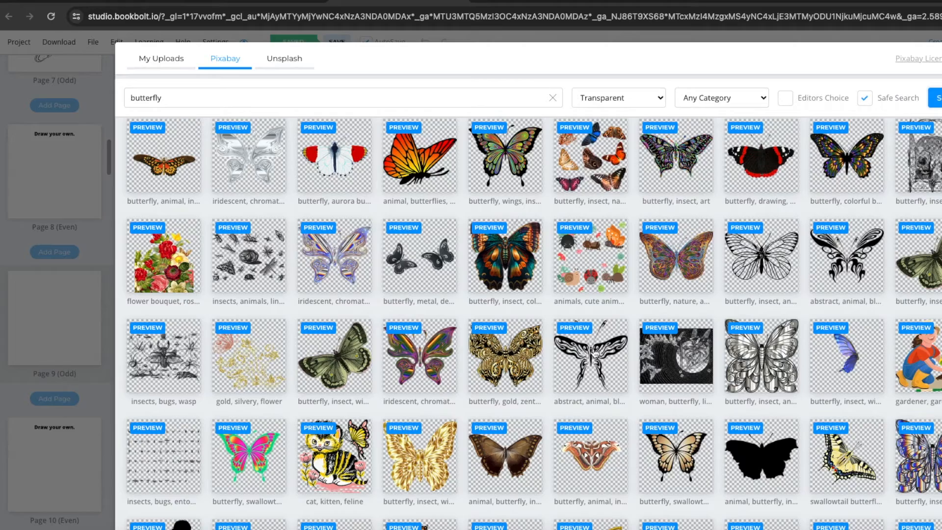
{"action": "scroll", "coordinate": [593, 354], "scroll_direction": "down", "scroll_amount": 3}
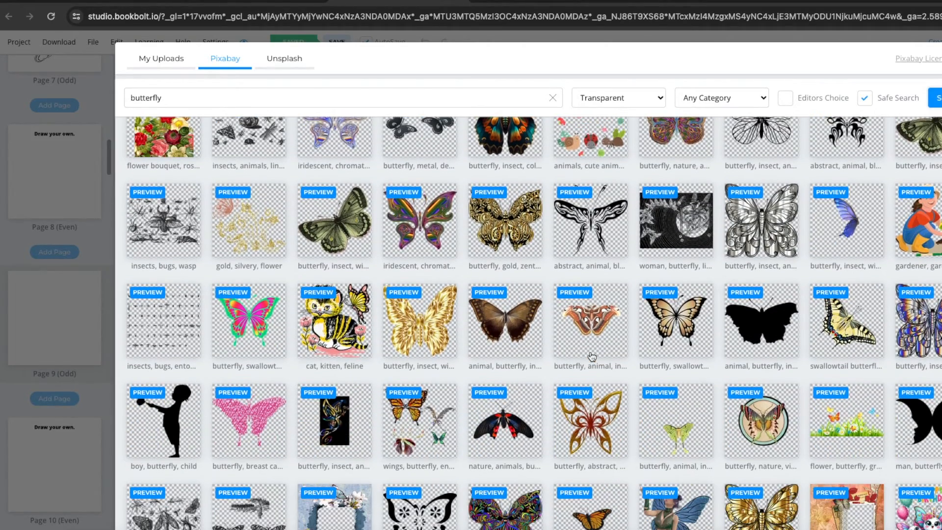
{"action": "scroll", "coordinate": [592, 355], "scroll_direction": "down", "scroll_amount": 6}
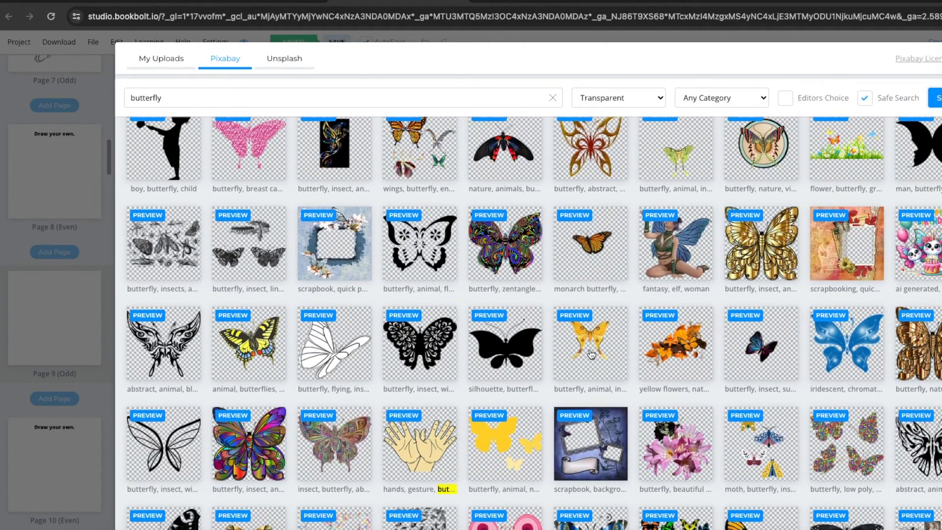
{"action": "scroll", "coordinate": [590, 357], "scroll_direction": "down", "scroll_amount": 1}
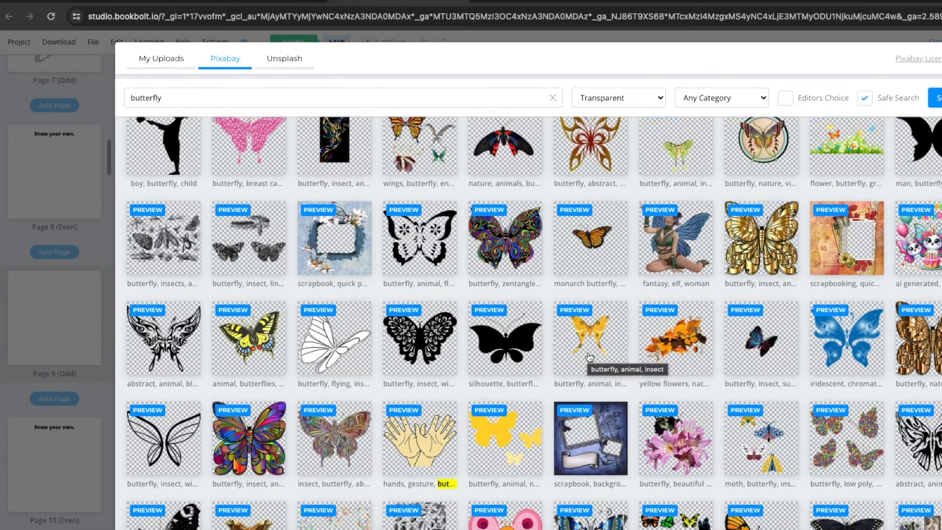
{"action": "scroll", "coordinate": [590, 357], "scroll_direction": "down", "scroll_amount": 4}
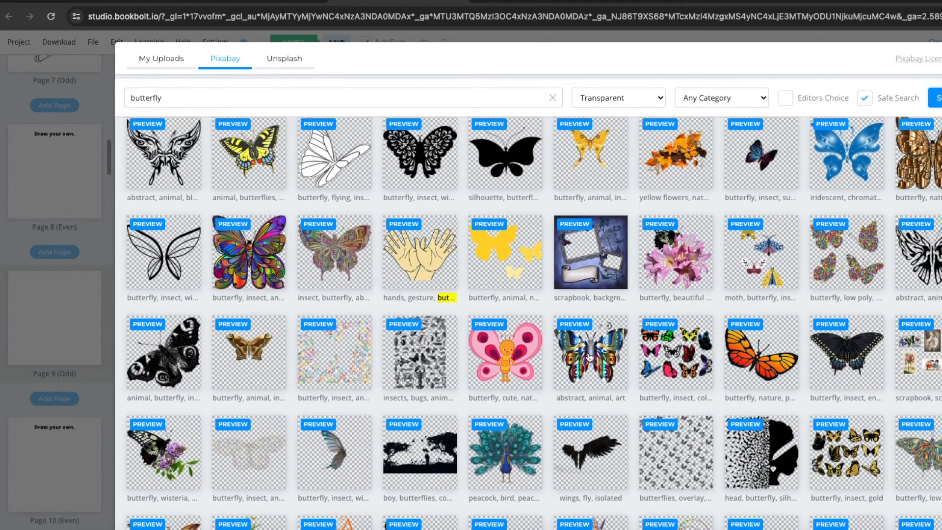
{"action": "scroll", "coordinate": [591, 357], "scroll_direction": "down", "scroll_amount": 1}
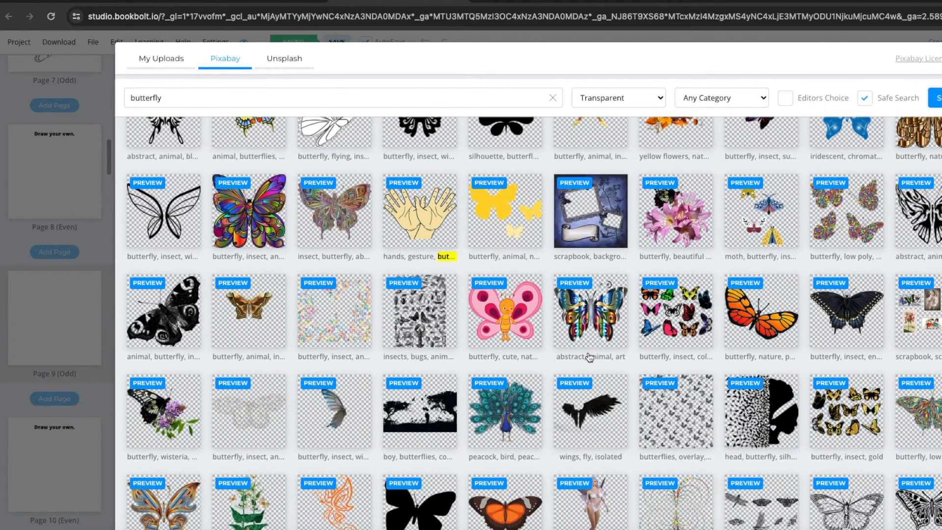
{"action": "scroll", "coordinate": [540, 366], "scroll_direction": "down", "scroll_amount": 10}
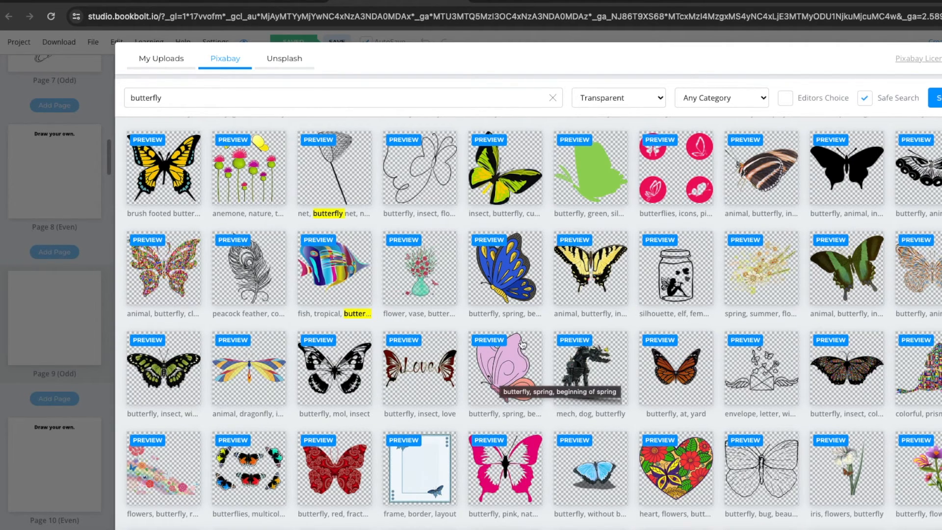
{"action": "left_click", "coordinate": [517, 372]}
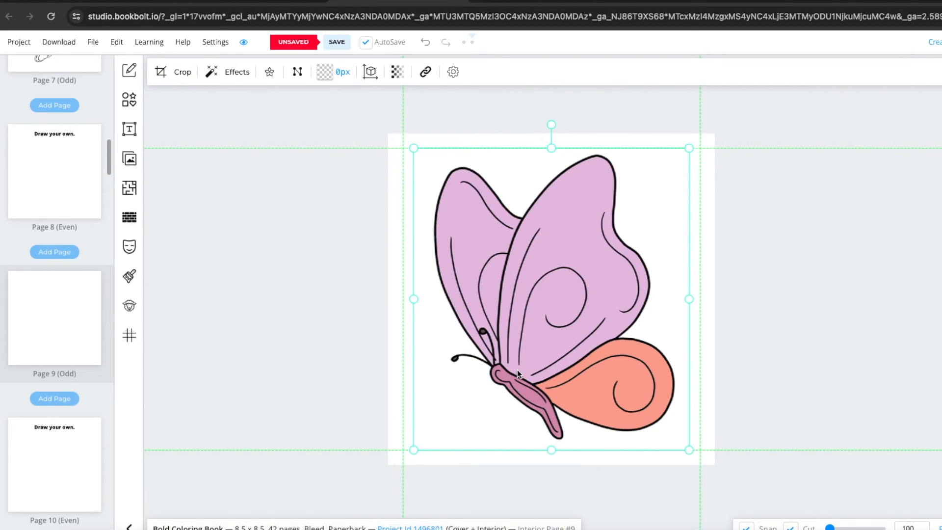
{"action": "left_click_drag", "start_coordinate": [563, 348], "coordinate": [563, 343]}
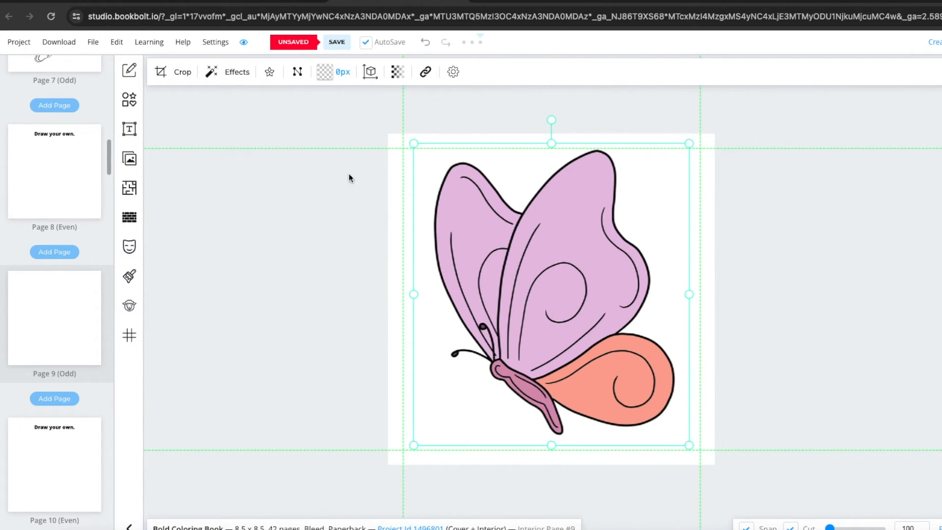
Convert the colored butterfly on page 9 into a black outline drawing without fills
{"action": "left_click", "coordinate": [270, 72]}
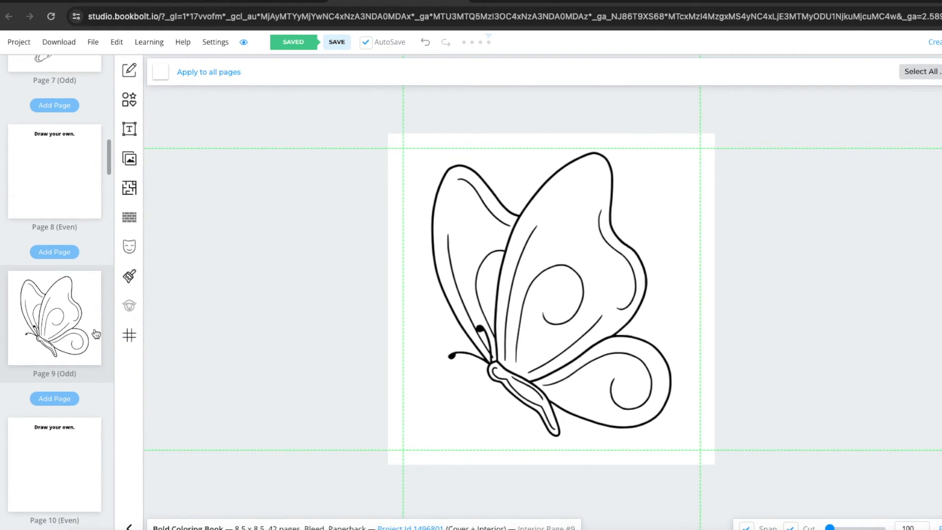
{"action": "scroll", "coordinate": [554, 308], "scroll_direction": "down", "scroll_amount": 1}
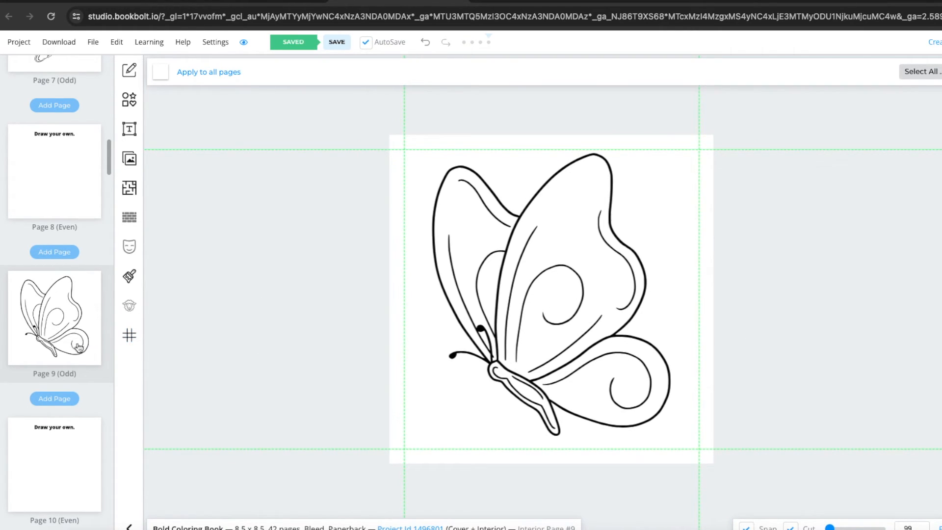
{"action": "scroll", "coordinate": [40, 350], "scroll_direction": "down", "scroll_amount": 1}
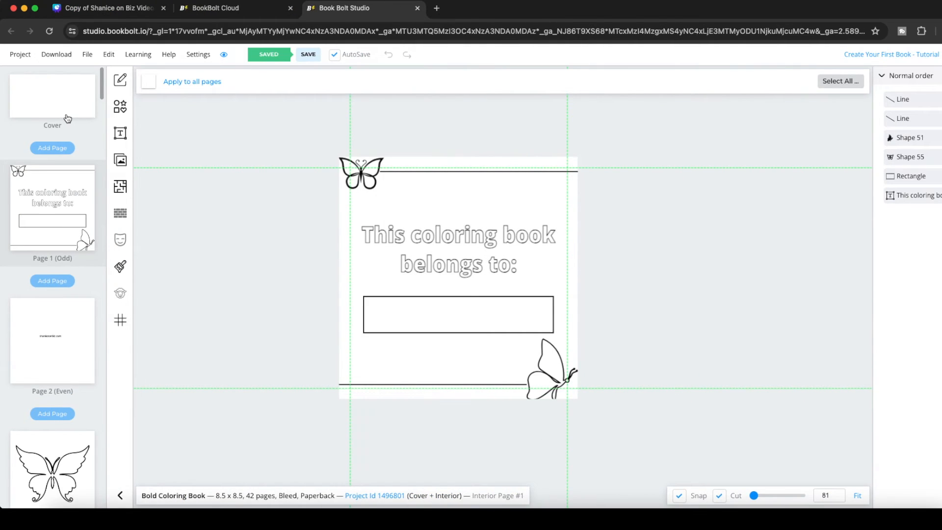
Set the cover's paper color to crimson and lower the cover template's opacity so the color shows through
{"action": "left_click", "coordinate": [67, 118]}
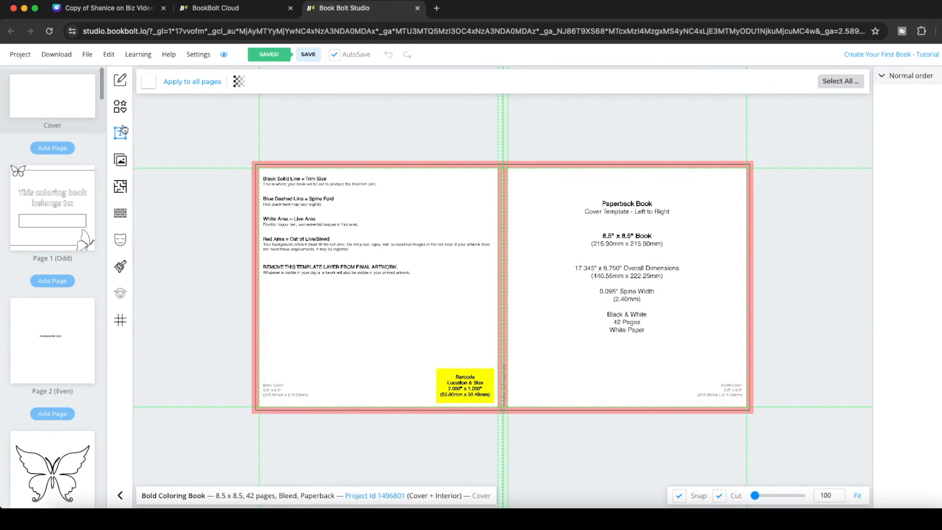
{"action": "left_click", "coordinate": [120, 106]}
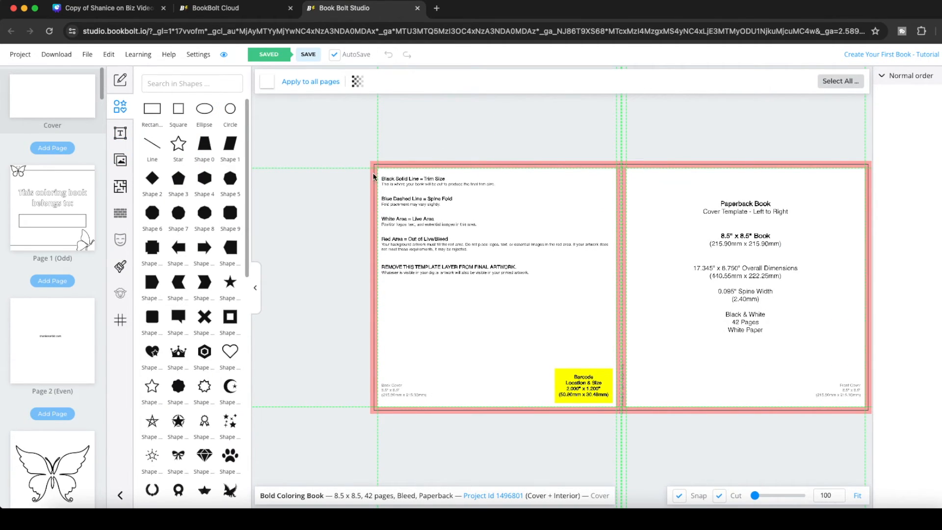
{"action": "left_click", "coordinate": [269, 84]}
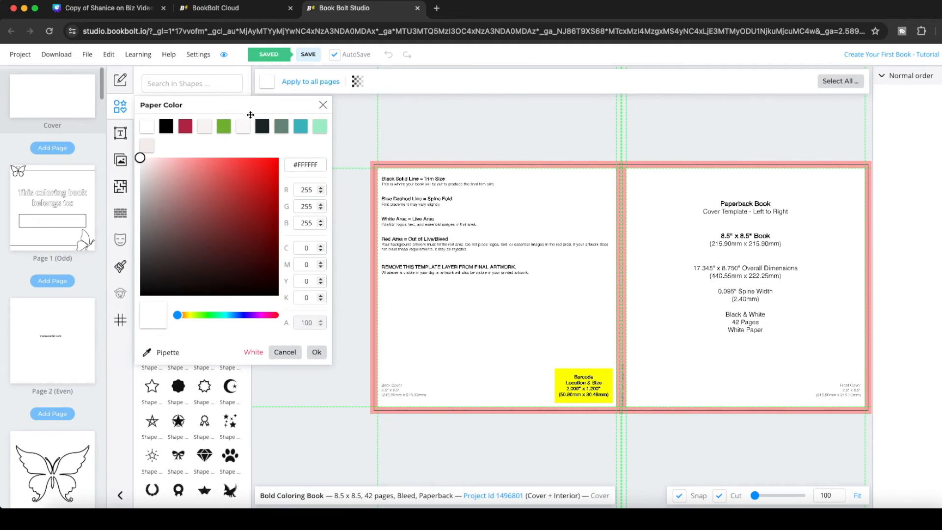
{"action": "left_click", "coordinate": [186, 128]}
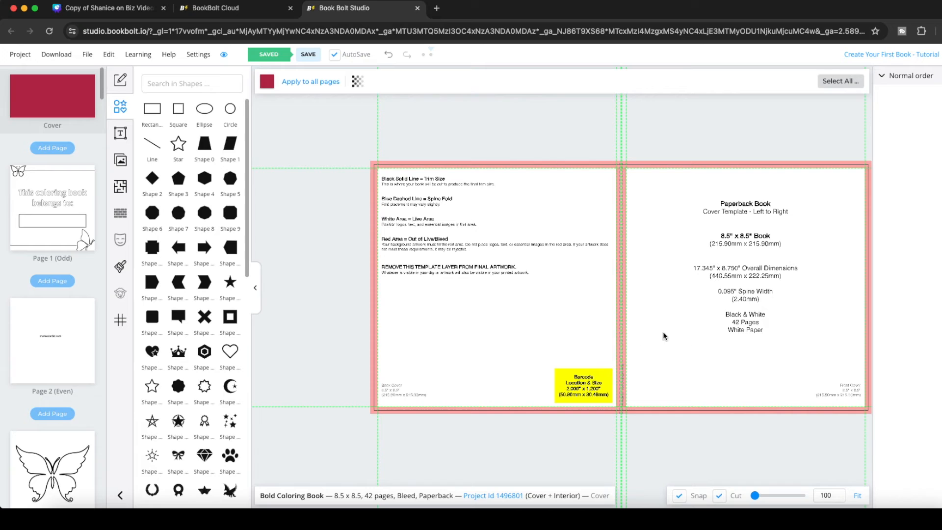
{"action": "left_click", "coordinate": [358, 82]}
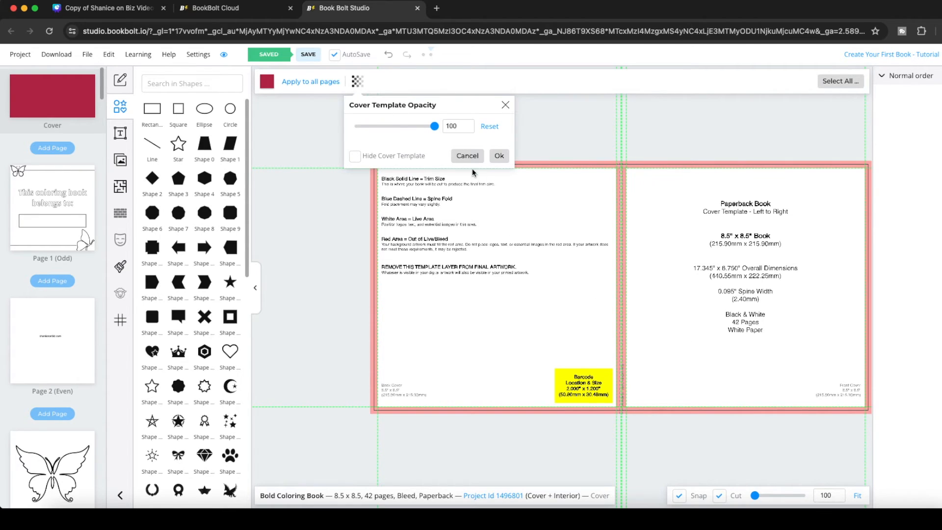
{"action": "left_click_drag", "start_coordinate": [440, 130], "coordinate": [415, 140]}
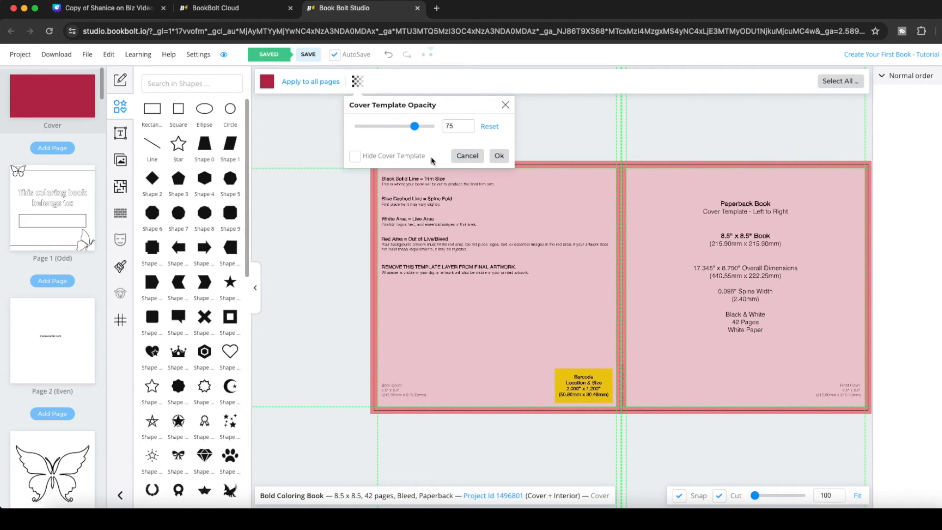
Add the heading "Bold & Easy Coloring Book" with the subtitle "20 Butterfly Illustrations" below it, centered on the front cover
{"action": "left_click", "coordinate": [121, 133]}
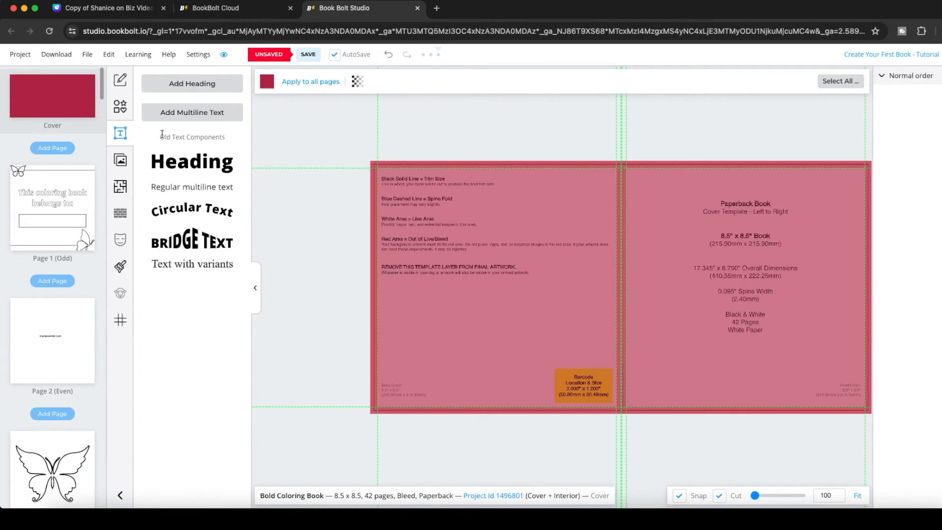
{"action": "left_click", "coordinate": [212, 165]}
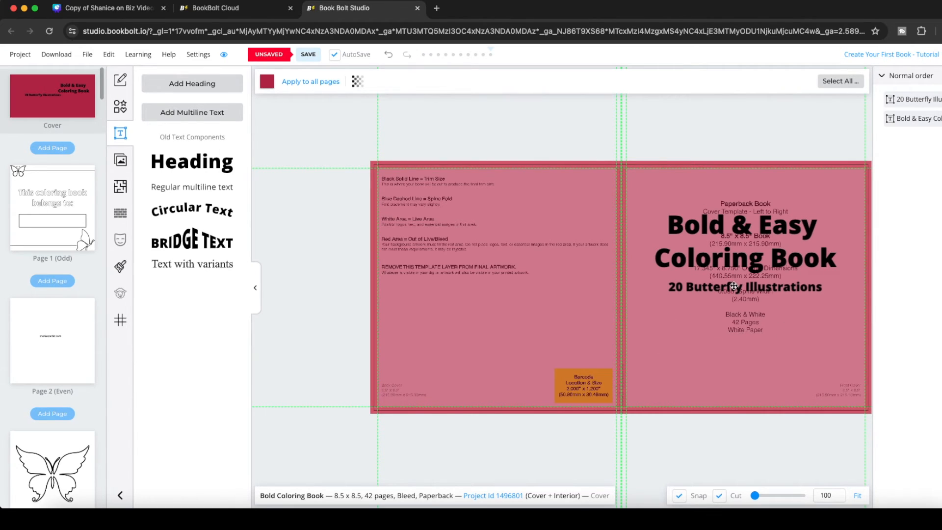
Place three black butterfly shapes above the front cover title and two teal-filled ones below the subtitle, on a light pink background
{"action": "left_click", "coordinate": [120, 106]}
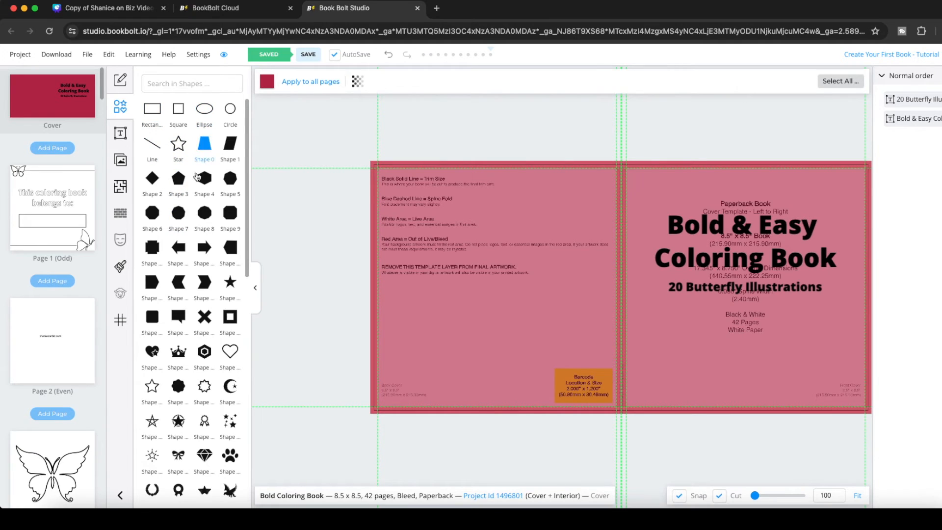
{"action": "scroll", "coordinate": [197, 295], "scroll_direction": "down", "scroll_amount": 5}
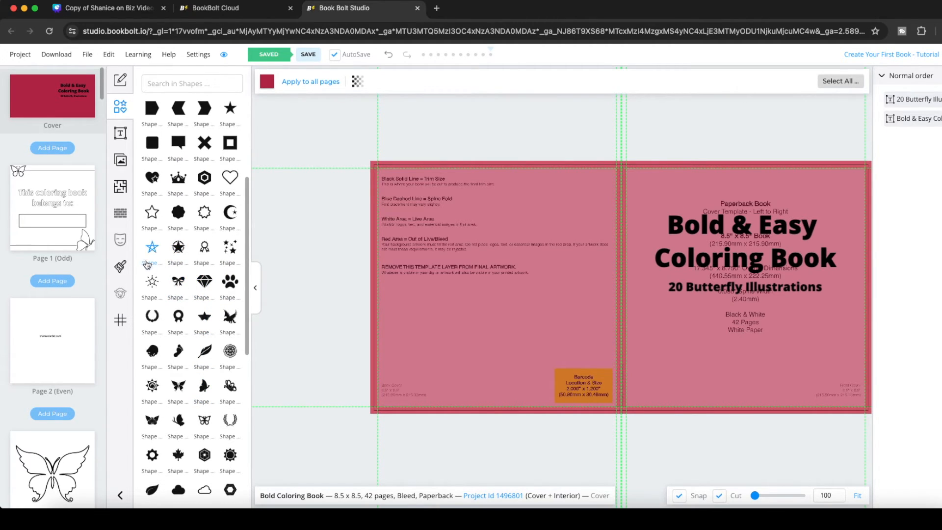
{"action": "scroll", "coordinate": [211, 365], "scroll_direction": "down", "scroll_amount": 1}
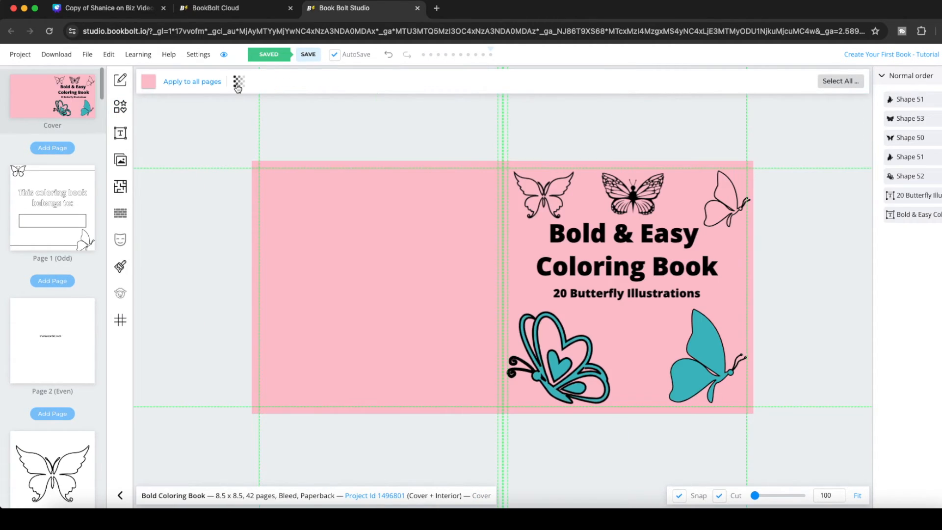
Nudge the teal butterfly beside the spine below the subtitle slightly toward the front cover's center, inside the margin guides
{"action": "left_click", "coordinate": [559, 376]}
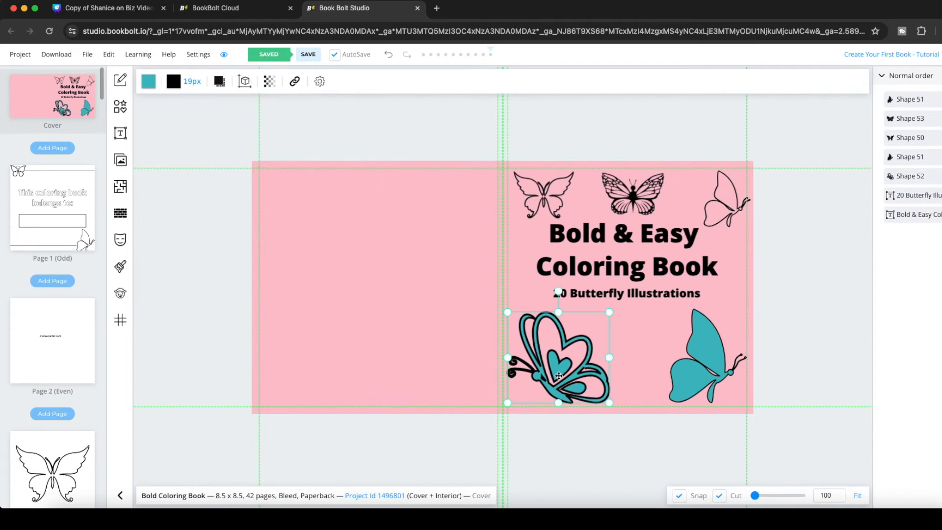
{"action": "left_click_drag", "start_coordinate": [560, 375], "coordinate": [562, 374]}
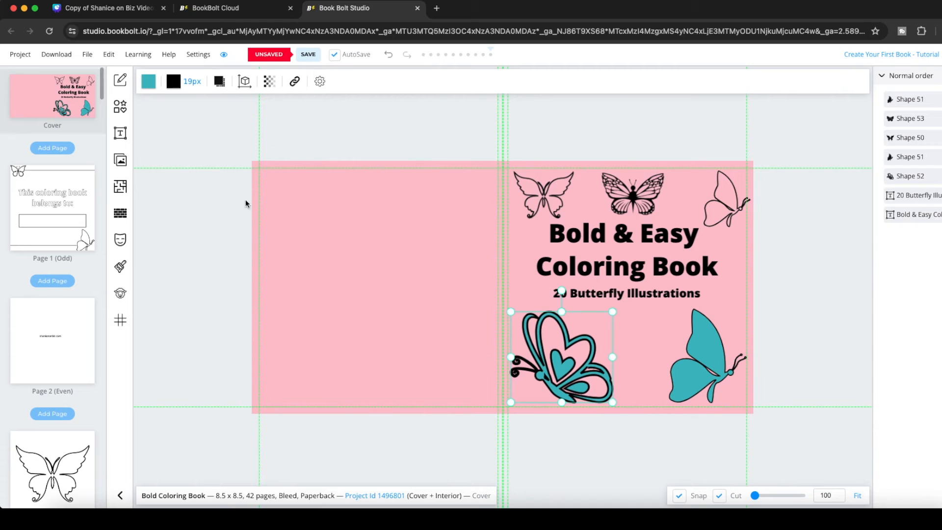
{"action": "left_click", "coordinate": [331, 250]}
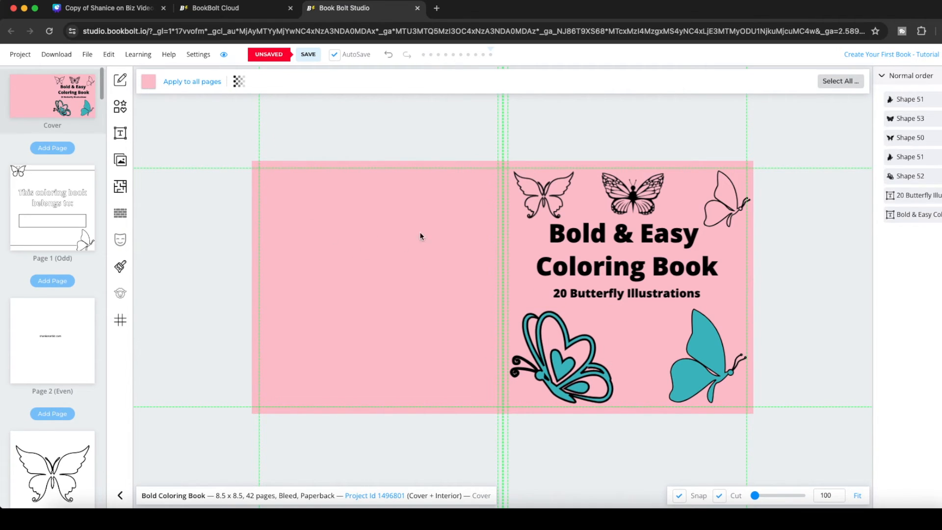
Try crimson as the cover's paper color and set it back to light pink
{"action": "left_click", "coordinate": [148, 82]}
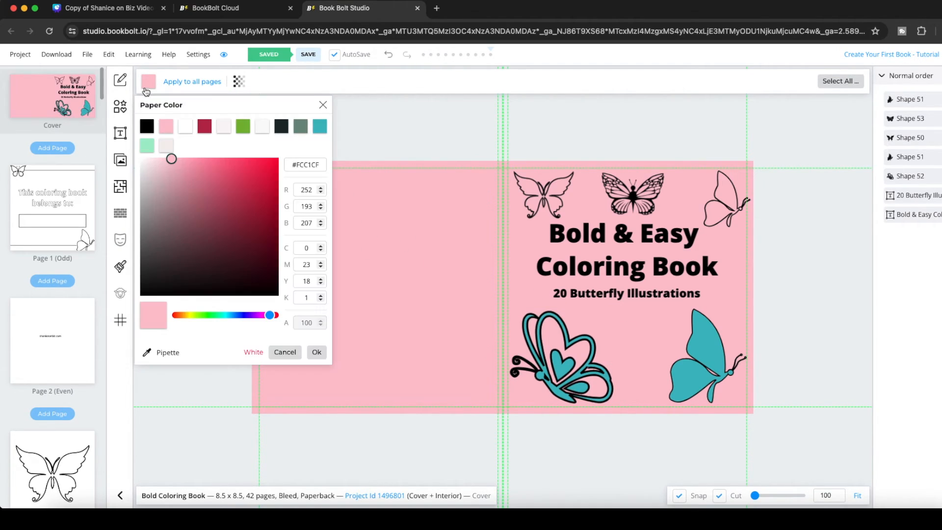
{"action": "left_click", "coordinate": [205, 126]}
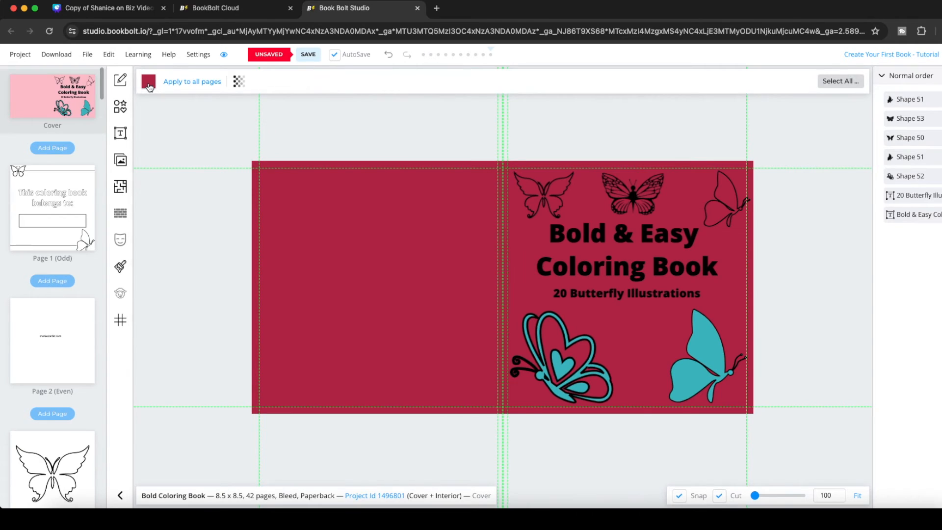
{"action": "left_click", "coordinate": [148, 81]}
{"action": "left_click", "coordinate": [147, 126]}
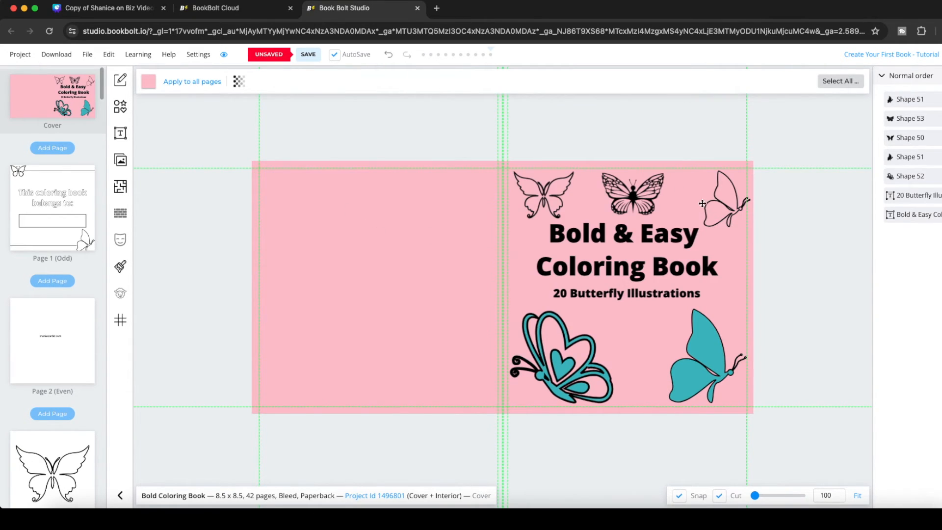
Shift the front cover's heading and subtitle down together, adding space below the upper butterflies
{"action": "left_click", "coordinate": [682, 253]}
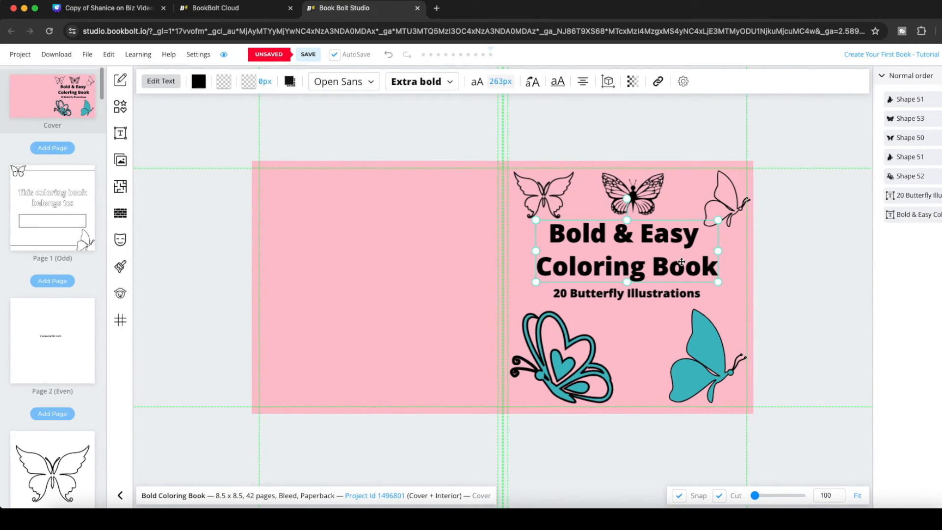
{"action": "left_click_drag", "start_coordinate": [650, 254], "coordinate": [651, 258]}
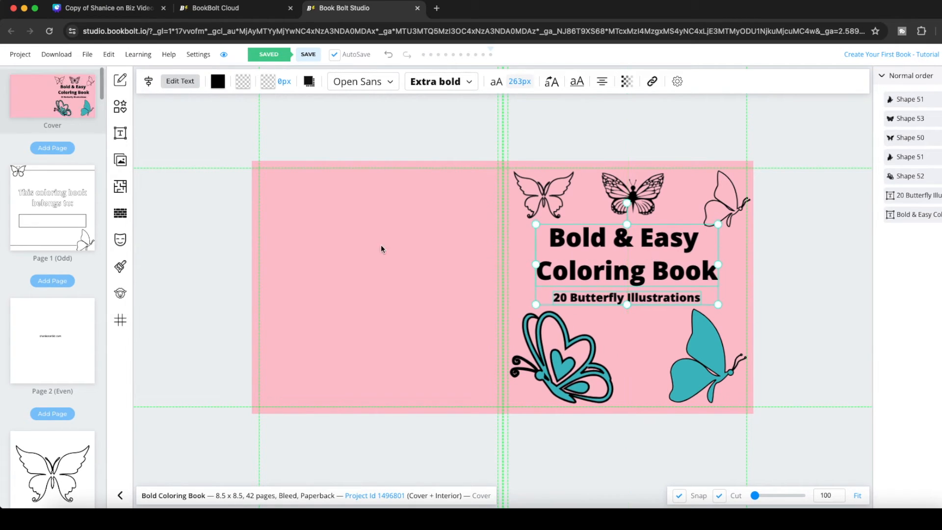
{"action": "left_click", "coordinate": [459, 253]}
{"action": "left_click", "coordinate": [120, 106]}
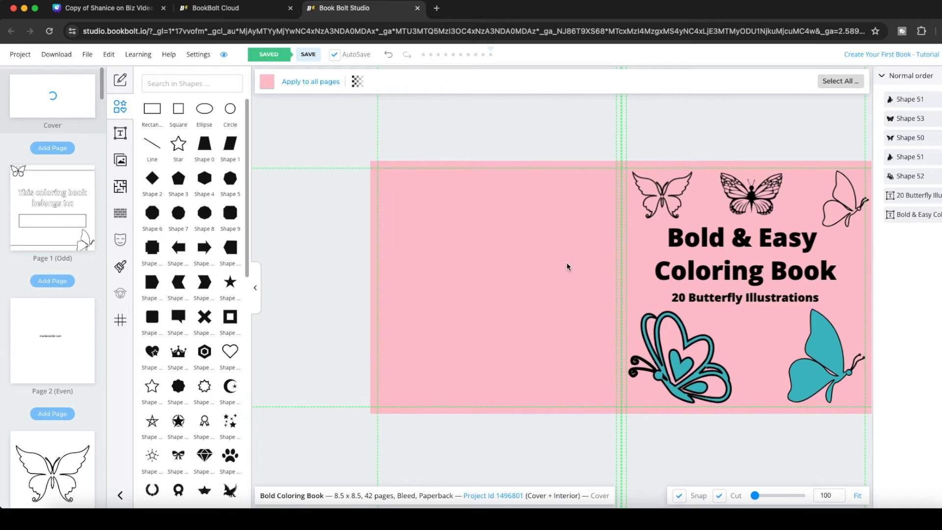
{"action": "left_click", "coordinate": [254, 295]}
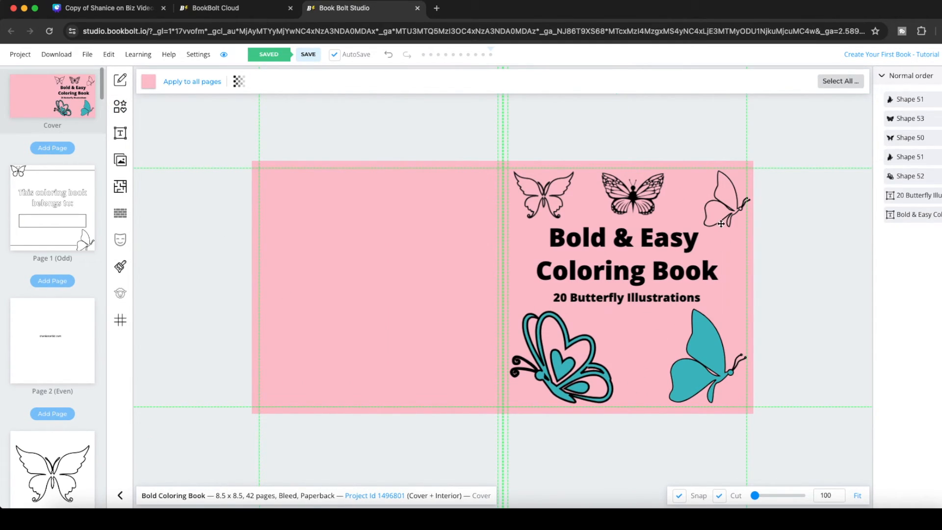
Reposition the three black butterflies above the title, keeping the outer ones inside the margins and centering the middle one over the heading
{"action": "left_click", "coordinate": [735, 206]}
{"action": "left_click_drag", "start_coordinate": [736, 206], "coordinate": [730, 209]}
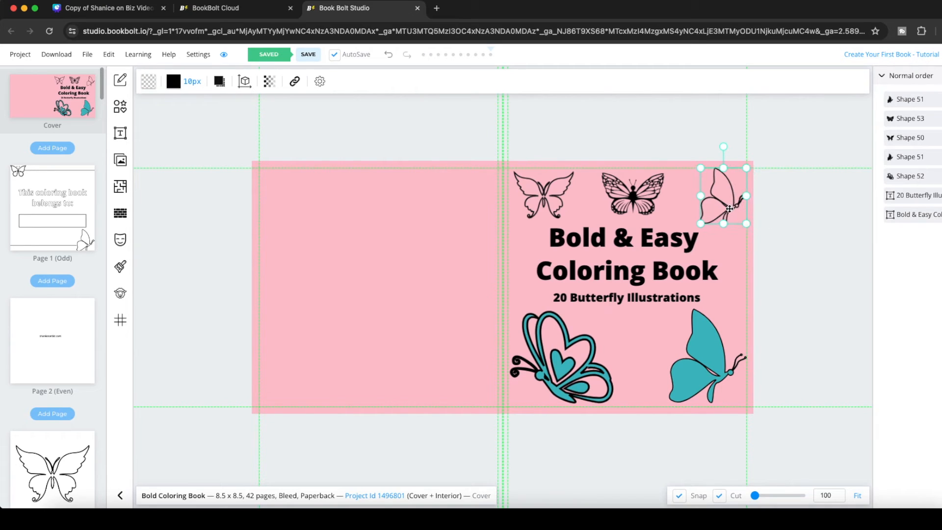
{"action": "left_click_drag", "start_coordinate": [552, 196], "coordinate": [548, 199]}
{"action": "left_click_drag", "start_coordinate": [637, 194], "coordinate": [630, 193]}
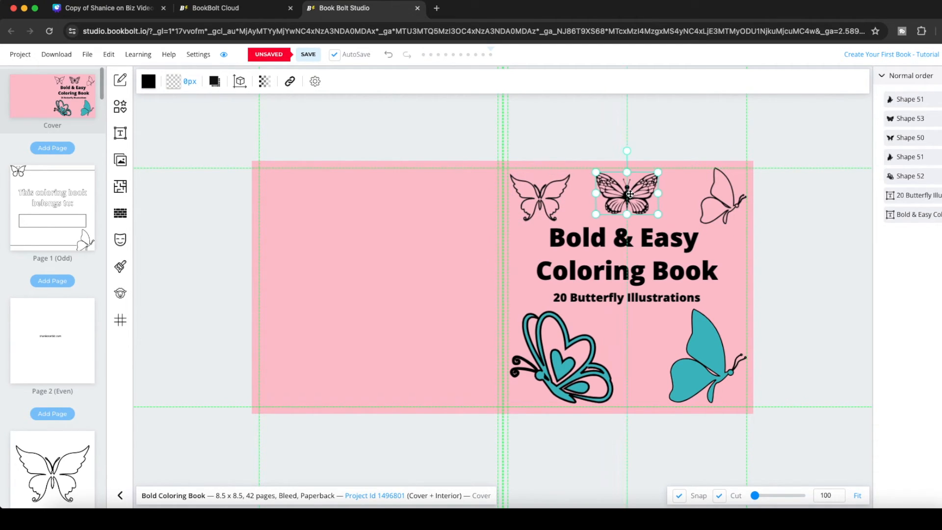
{"action": "left_click", "coordinate": [809, 264]}
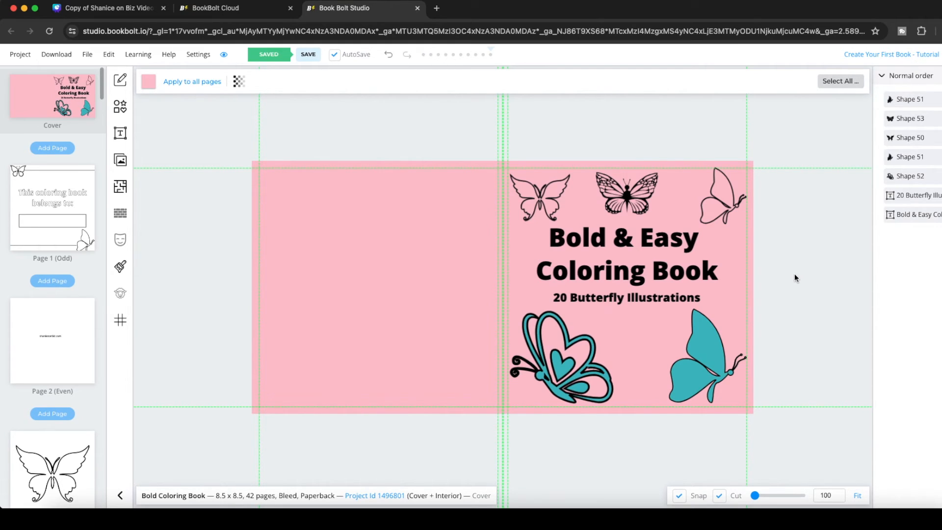
Download the current project in CMYK for printed books
{"action": "left_click", "coordinate": [65, 54]}
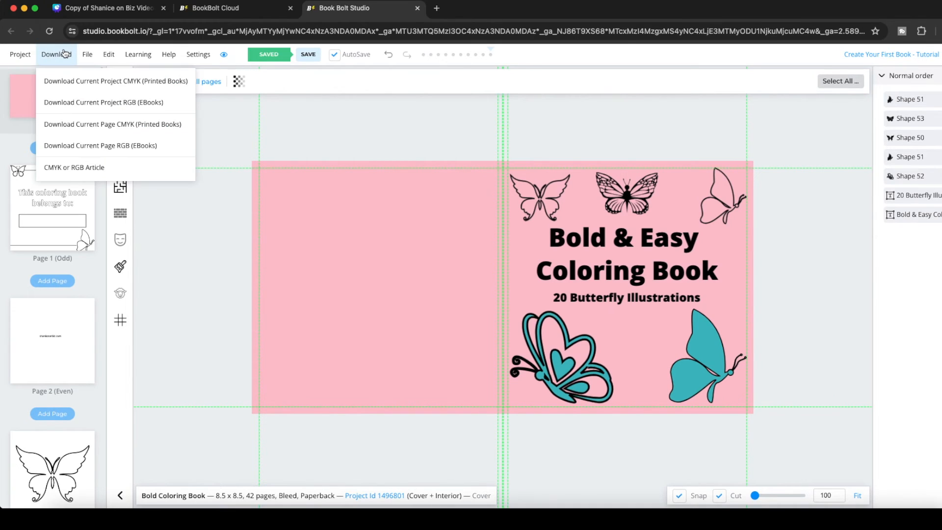
{"action": "left_click", "coordinate": [74, 83]}
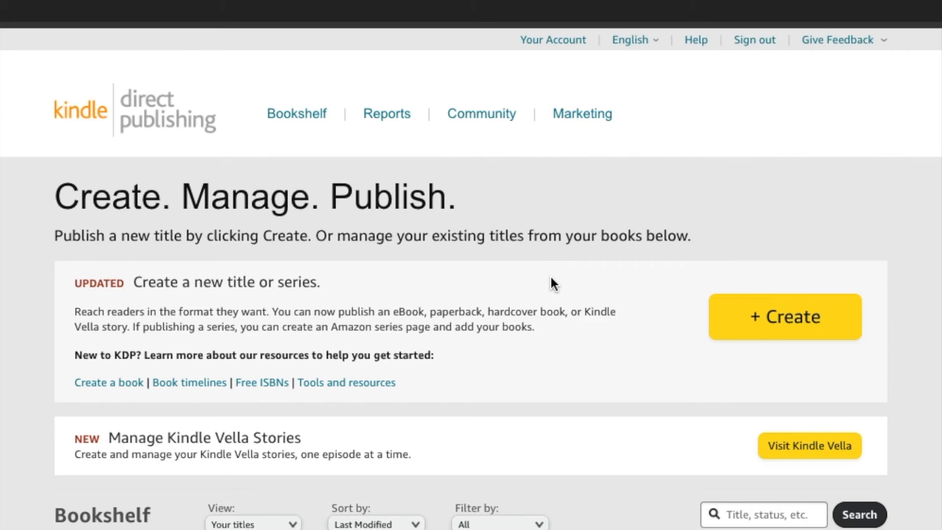
Switch to Kindle Direct Publishing and create a paperback titled "Bold & Easy Coloring Book for Kids" with the subtitle "Beautiful Butterfly Illustrations"
{"action": "left_click", "coordinate": [800, 317]}
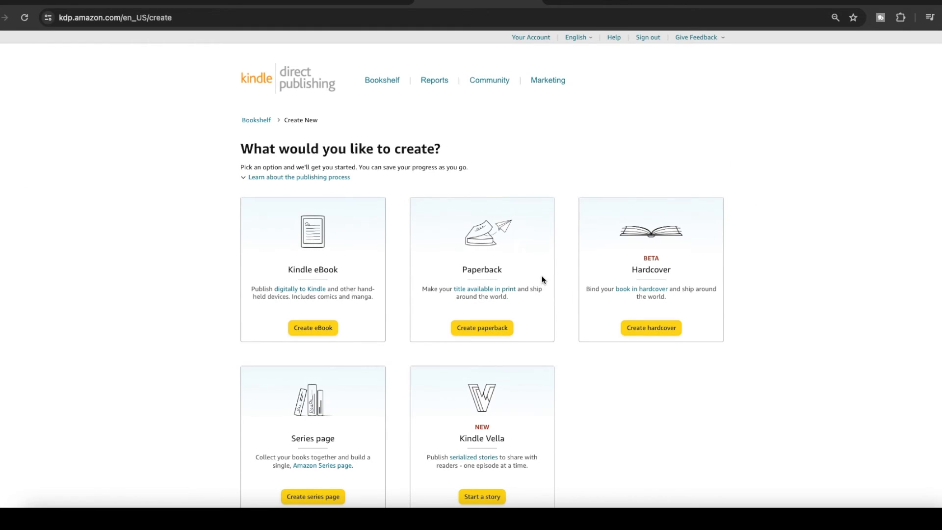
{"action": "scroll", "coordinate": [543, 280], "scroll_direction": "down", "scroll_amount": 1}
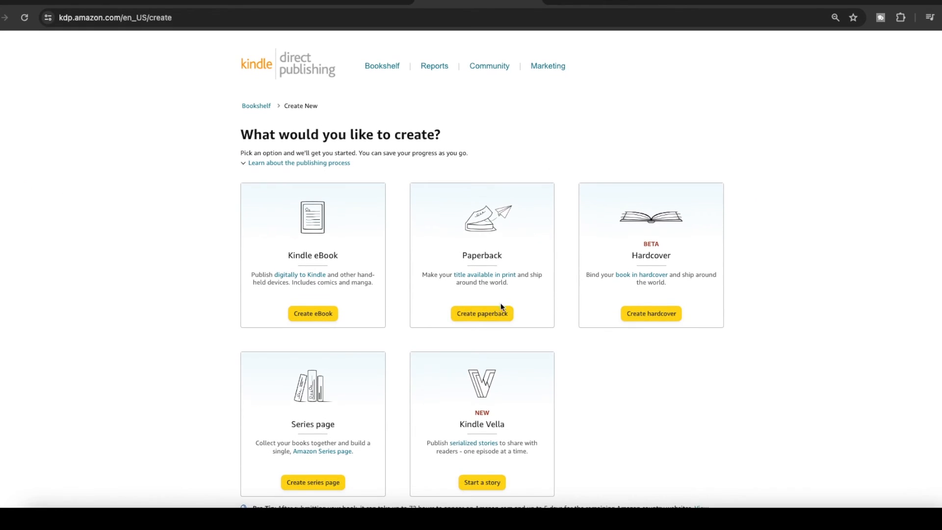
{"action": "left_click", "coordinate": [484, 312]}
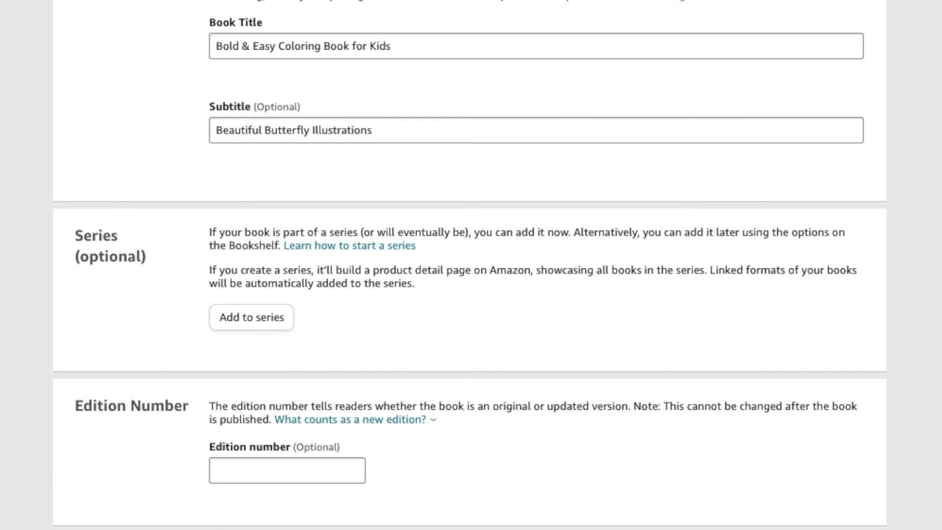
Enter the primary author's first and last name, leaving the series and edition number unset
{"action": "scroll", "coordinate": [470, 265], "scroll_direction": "down", "scroll_amount": 2}
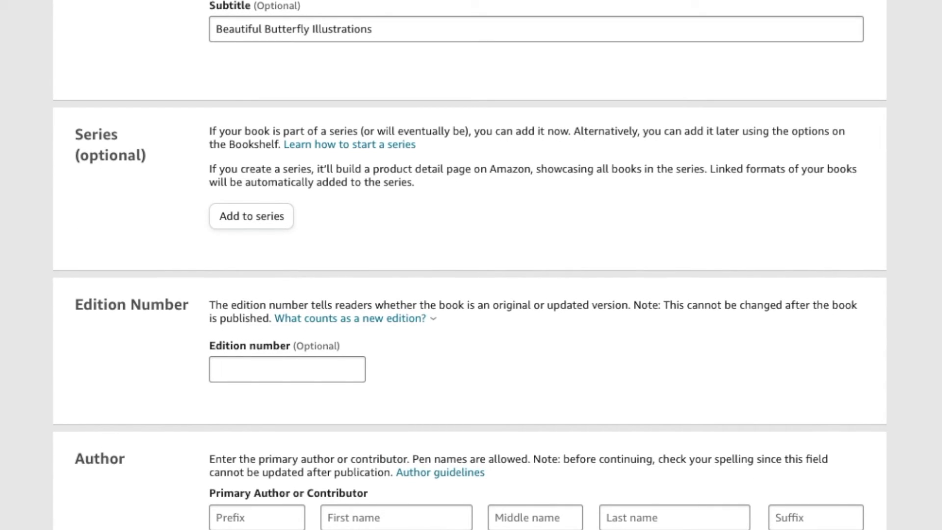
{"action": "left_click", "coordinate": [408, 523]}
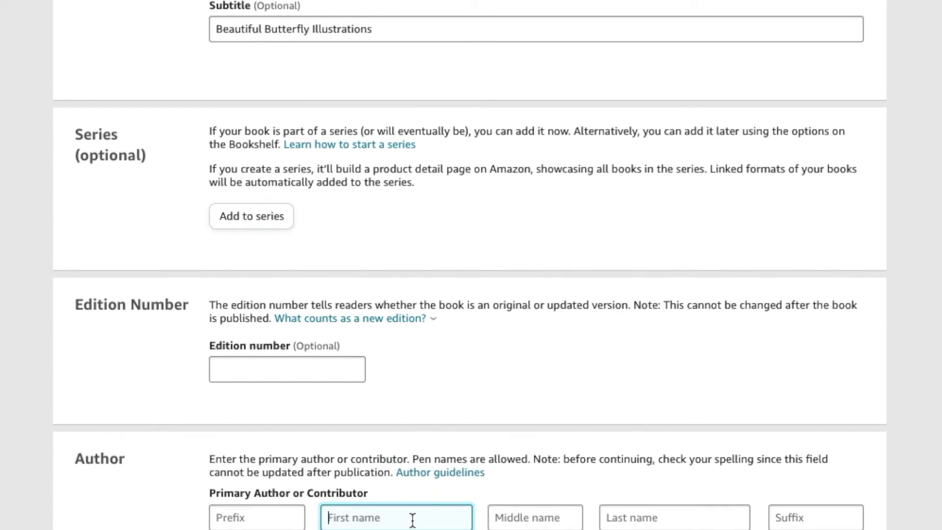
{"action": "type", "text": "shanice"}
{"action": "left_click", "coordinate": [560, 513]}
{"action": "left_click", "coordinate": [632, 523]}
{"action": "type", "text": "ao bl"}
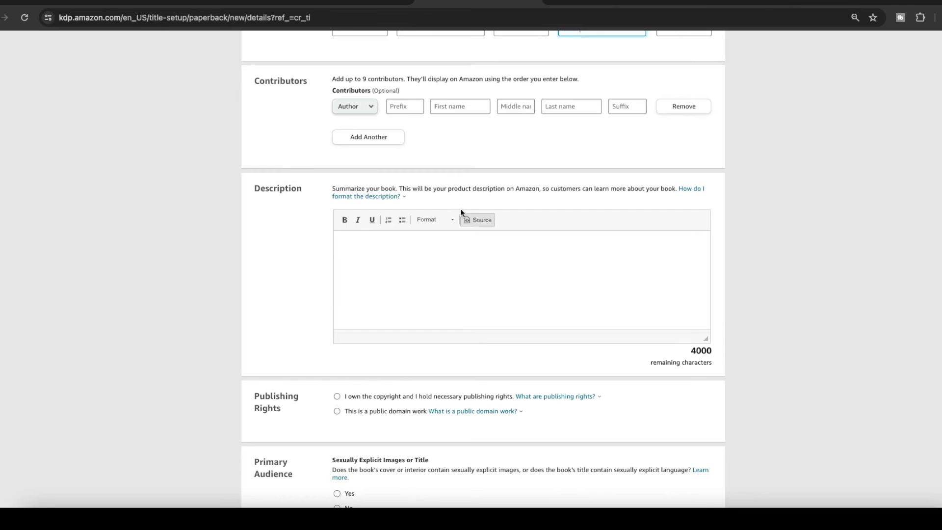
Enter "write" as a bold, italic bullet in the book description and declare ownership of the copyright and publishing rights
{"action": "scroll", "coordinate": [430, 269], "scroll_direction": "up", "scroll_amount": 1}
{"action": "left_click", "coordinate": [317, 380]}
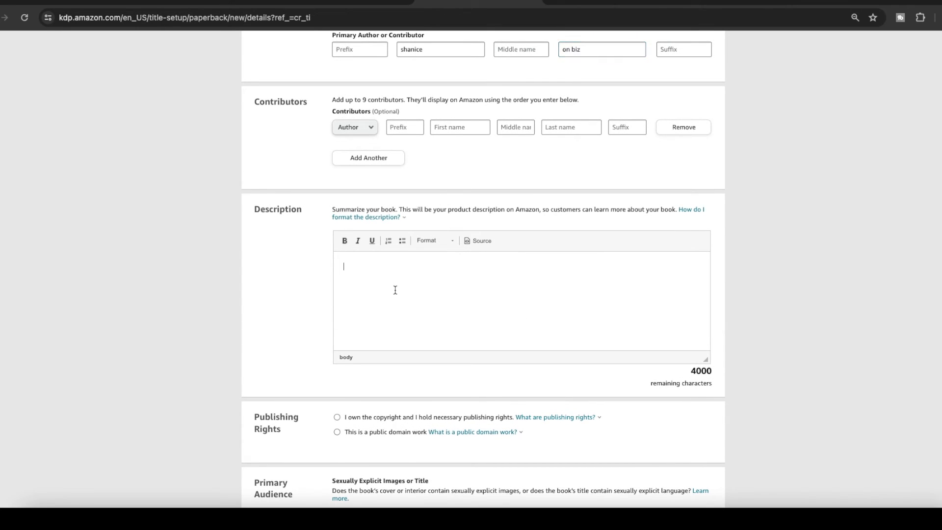
{"action": "type", "text": "write"}
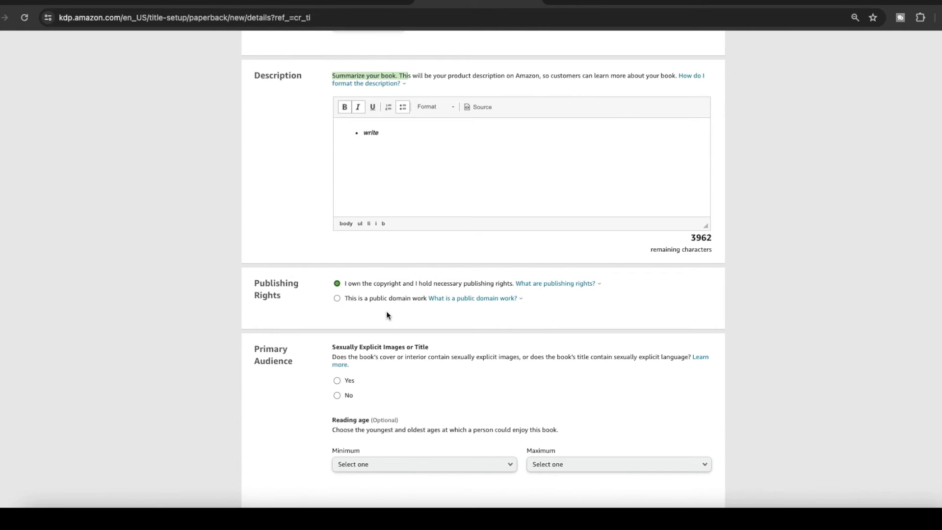
Answer No to the question about sexually explicit images or title, leaving the reading age unset and the primary marketplace at Amazon.com
{"action": "scroll", "coordinate": [386, 315], "scroll_direction": "down", "scroll_amount": 2}
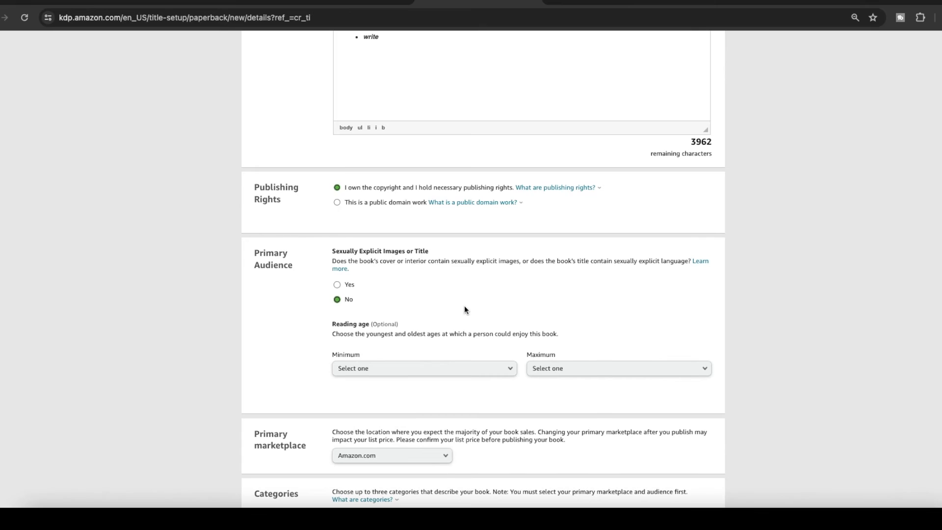
{"action": "scroll", "coordinate": [464, 306], "scroll_direction": "down", "scroll_amount": 2}
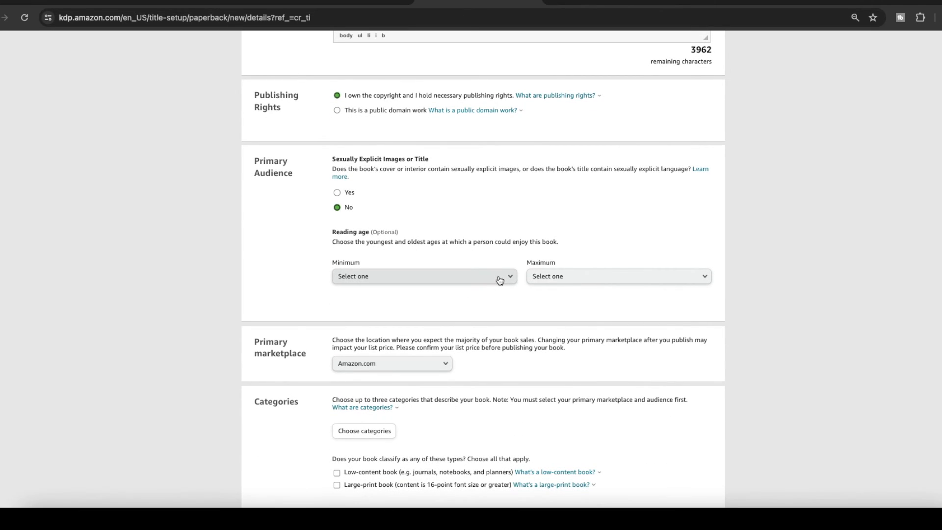
{"action": "scroll", "coordinate": [498, 284], "scroll_direction": "down", "scroll_amount": 2}
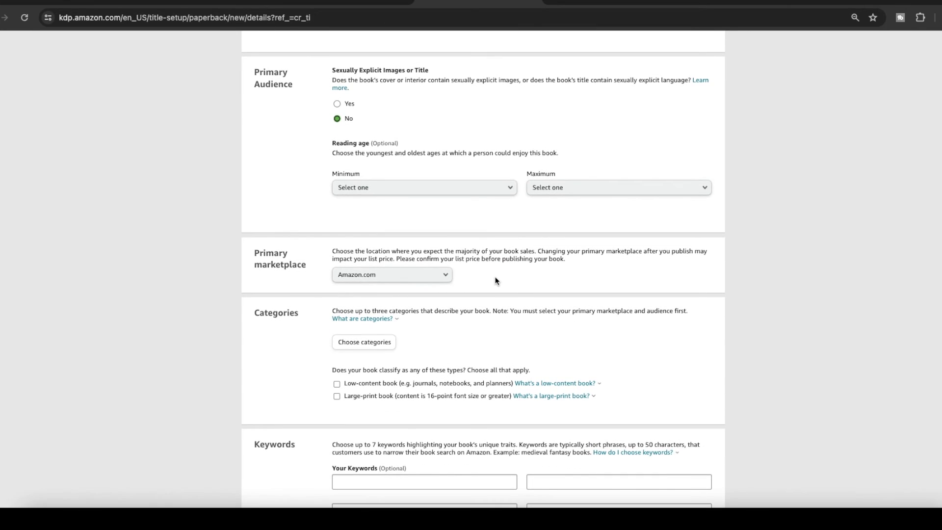
Set the book's category to Children's Books with the subcategory Activities, Crafts & Games
{"action": "scroll", "coordinate": [495, 281], "scroll_direction": "down", "scroll_amount": 1}
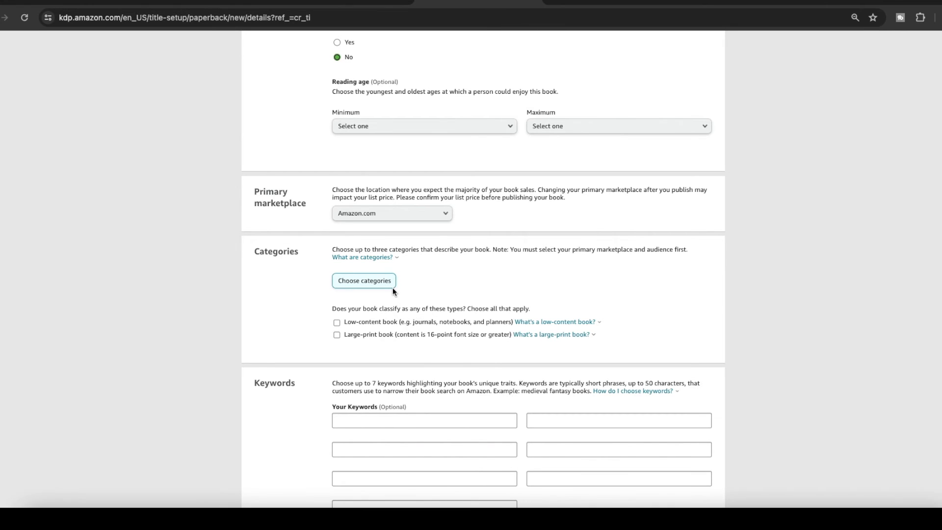
{"action": "left_click", "coordinate": [379, 283]}
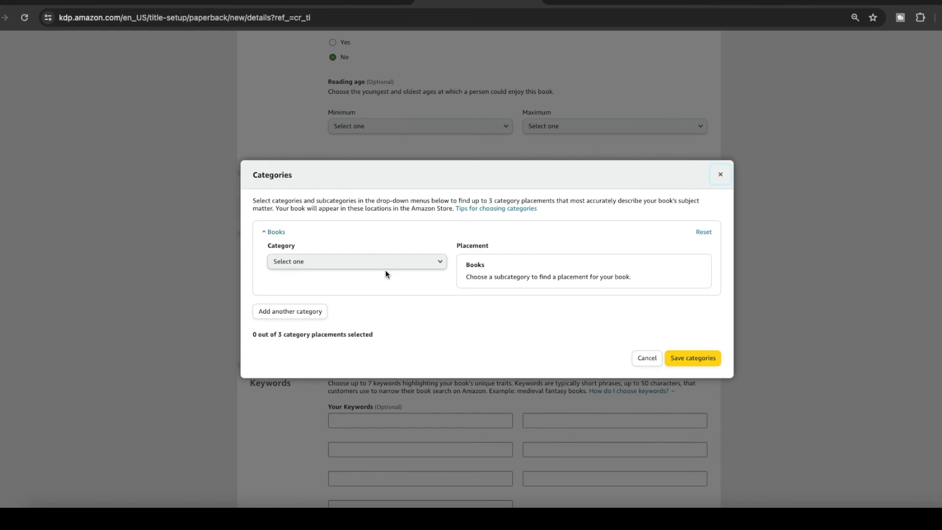
{"action": "left_click", "coordinate": [385, 267]}
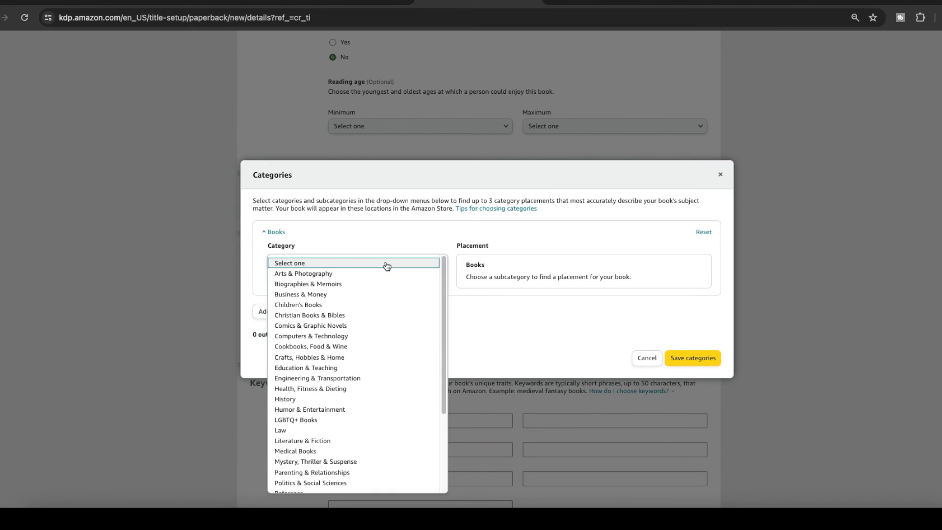
{"action": "left_click", "coordinate": [328, 305]}
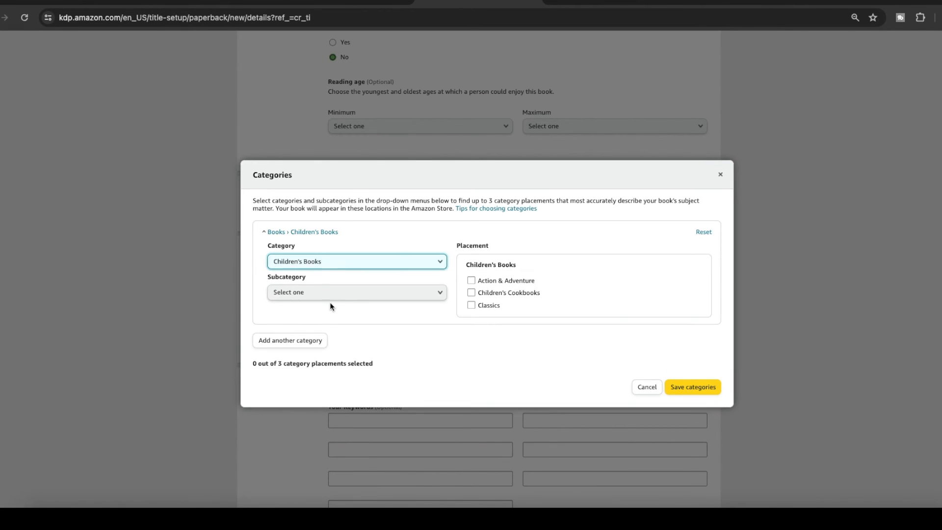
{"action": "left_click", "coordinate": [414, 292]}
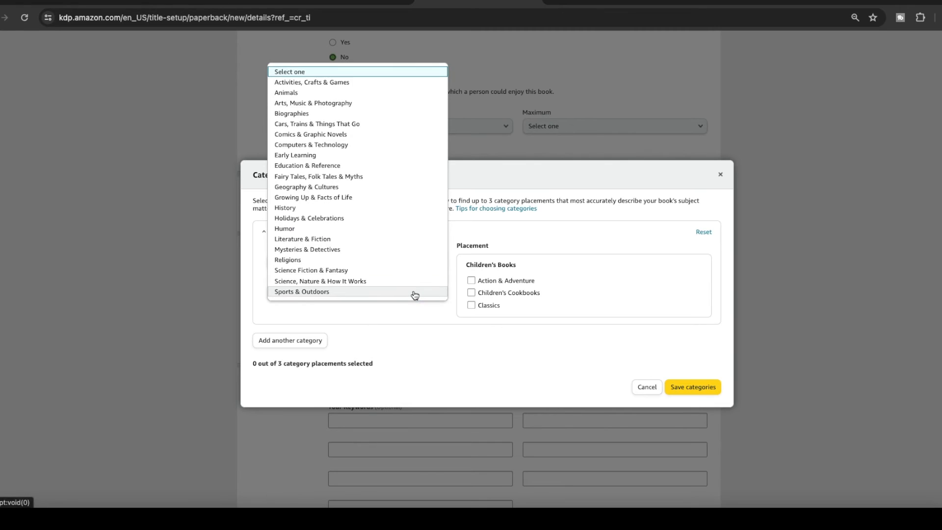
{"action": "left_click", "coordinate": [335, 87]}
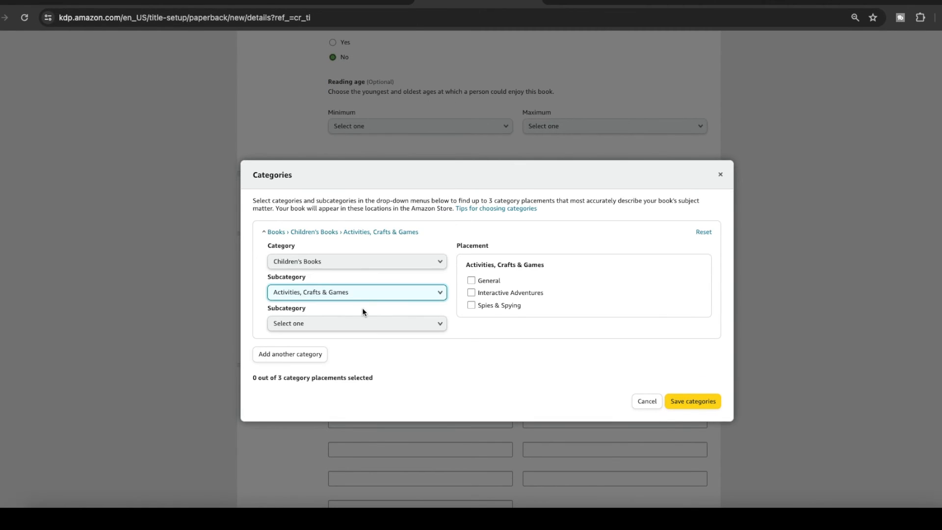
Try the Animals subcategory under Children's Books and switch back to Activities, Crafts & Games
{"action": "left_click", "coordinate": [373, 295]}
{"action": "left_click", "coordinate": [311, 94]}
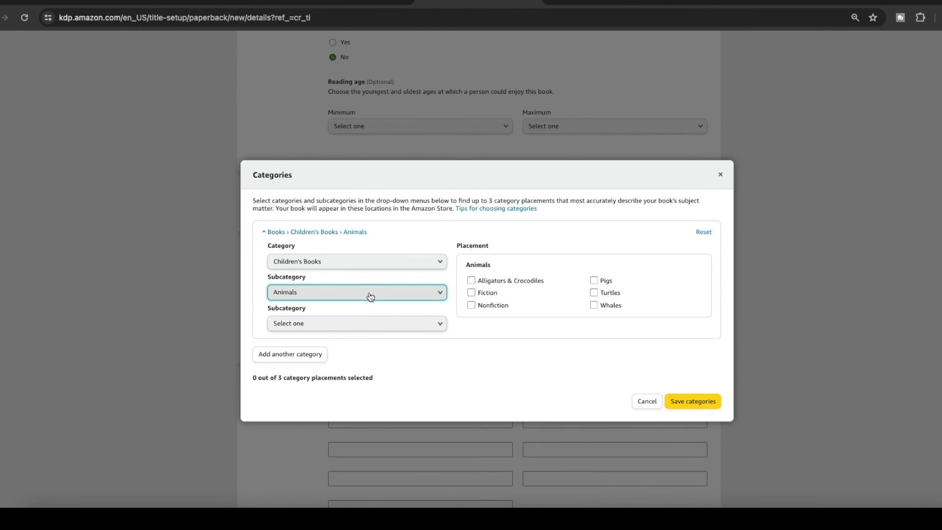
{"action": "left_click", "coordinate": [372, 294]}
{"action": "left_click", "coordinate": [326, 83]}
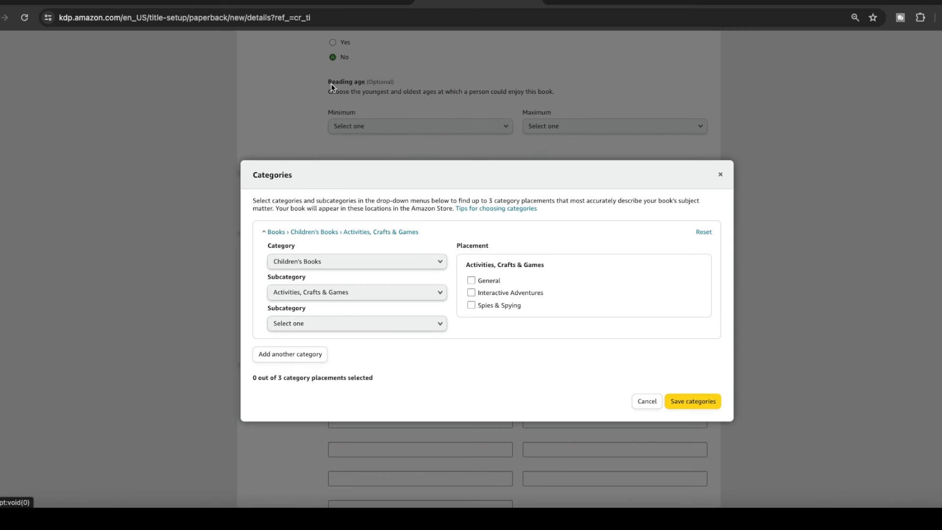
Narrow the category to Activity Books > Coloring Books, choose the Nonfiction placement and save the categories
{"action": "left_click", "coordinate": [390, 325]}
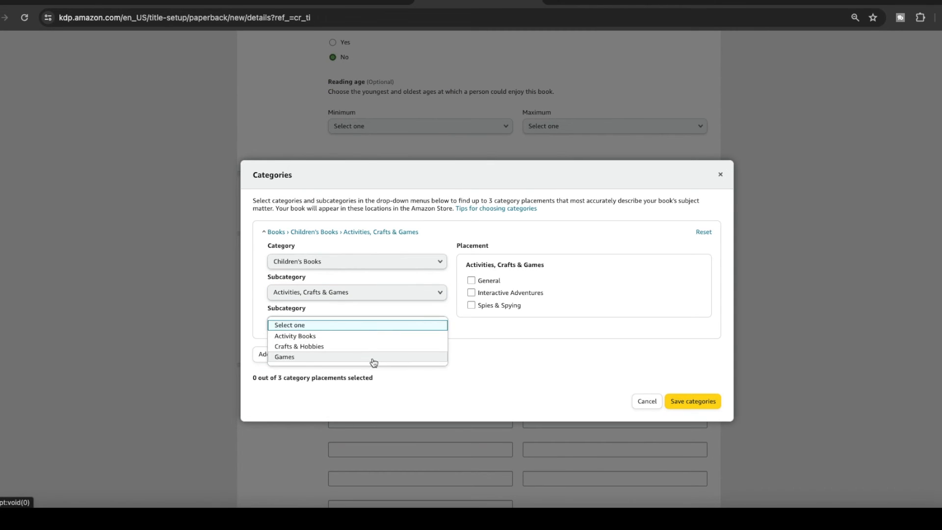
{"action": "left_click", "coordinate": [361, 340]}
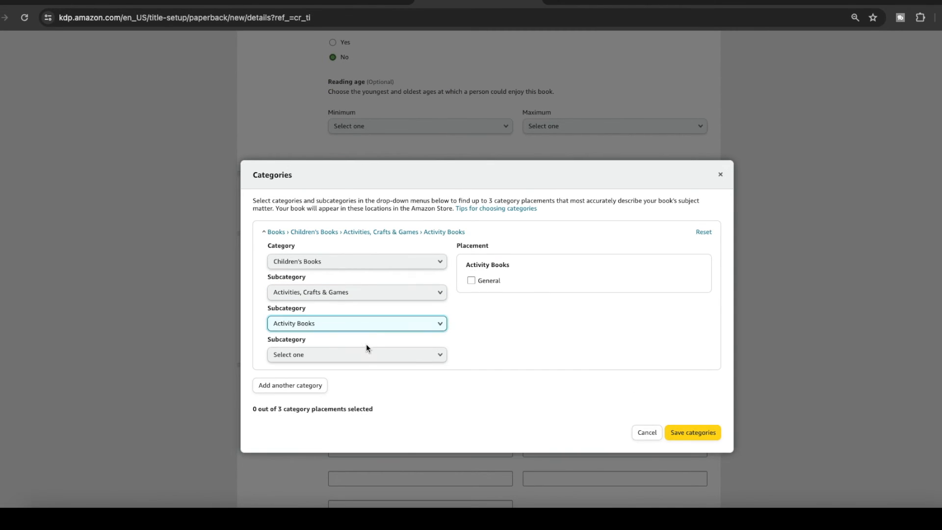
{"action": "left_click", "coordinate": [366, 358]}
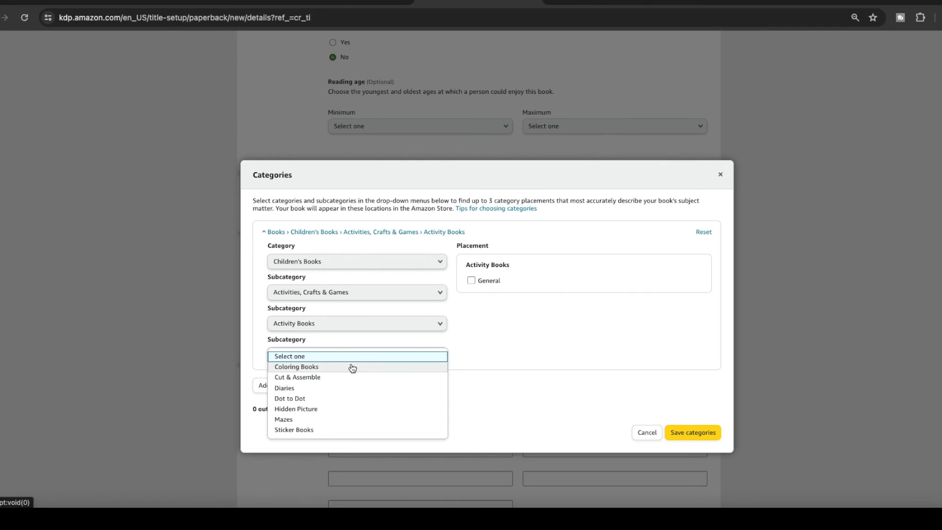
{"action": "left_click", "coordinate": [351, 367]}
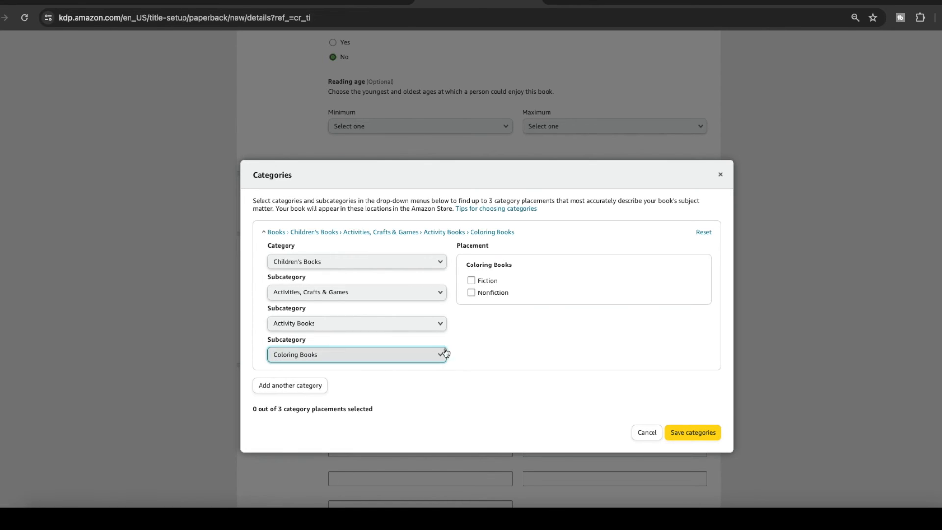
{"action": "left_click", "coordinate": [483, 296]}
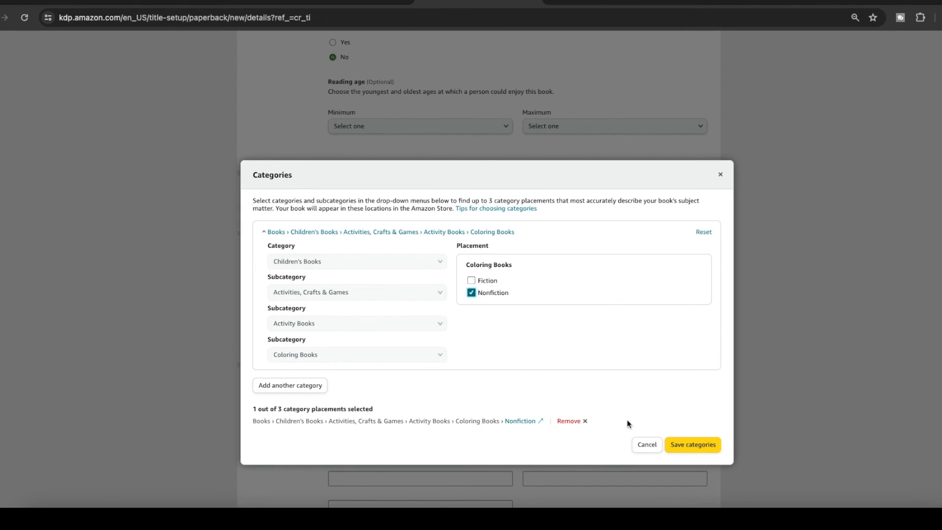
{"action": "left_click", "coordinate": [310, 388]}
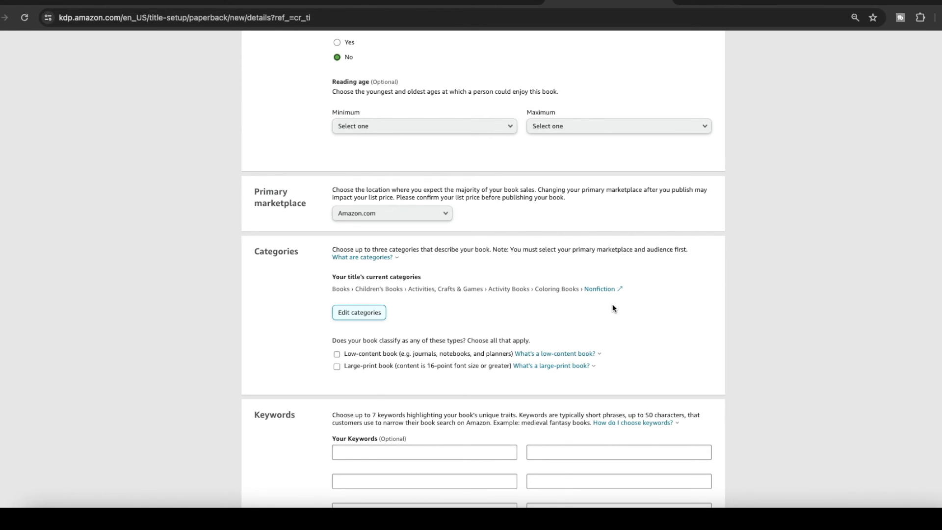
Take a keyword from the BookBolt keyword finder and enter "activity coloring book for kids" as the first keyword in KDP
{"action": "scroll", "coordinate": [606, 311], "scroll_direction": "down", "scroll_amount": 3}
{"action": "left_click", "coordinate": [448, 337]}
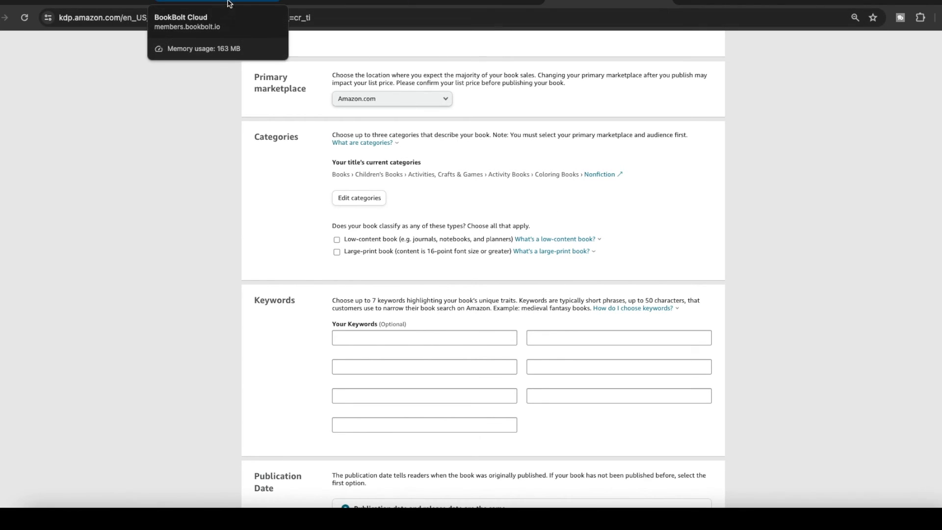
{"action": "left_click", "coordinate": [242, 5]}
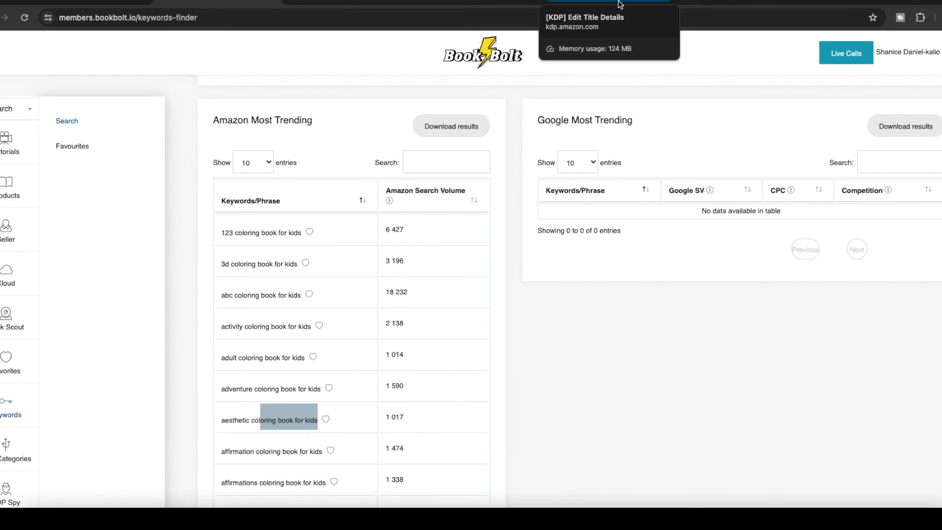
{"action": "left_click", "coordinate": [621, 2]}
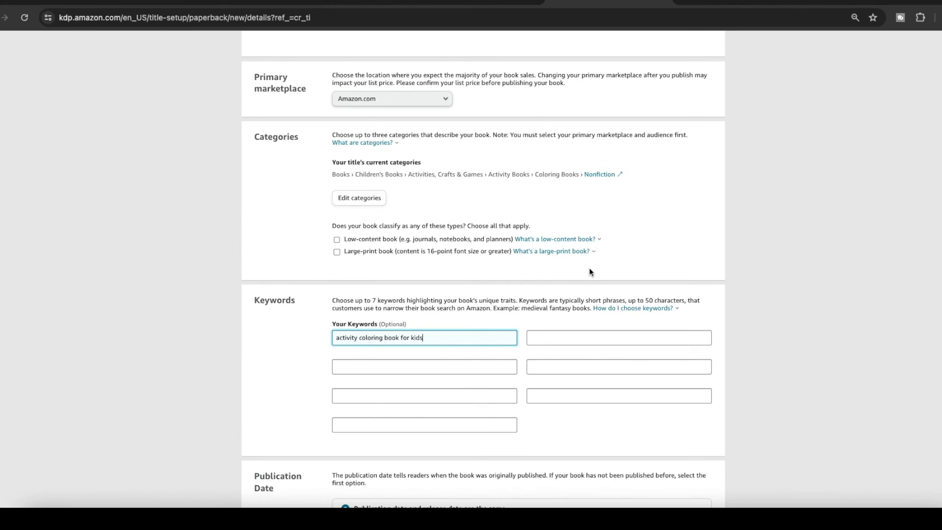
Review the completed paperback details, from the release date back up to the subtitle, and save them to continue to Paperback Content
{"action": "scroll", "coordinate": [589, 267], "scroll_direction": "down", "scroll_amount": 6}
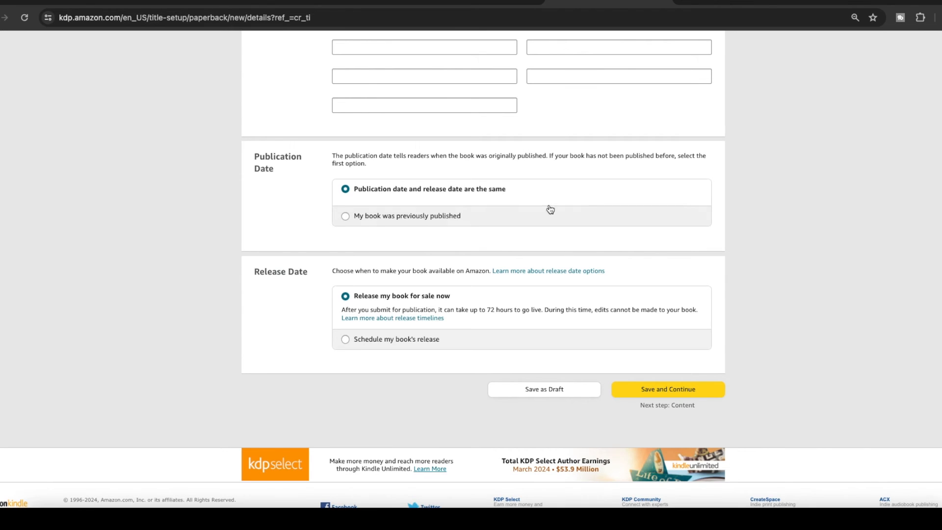
{"action": "scroll", "coordinate": [544, 182], "scroll_direction": "up", "scroll_amount": 1}
{"action": "scroll", "coordinate": [576, 229], "scroll_direction": "up", "scroll_amount": 1}
{"action": "scroll", "coordinate": [576, 228], "scroll_direction": "up", "scroll_amount": 10}
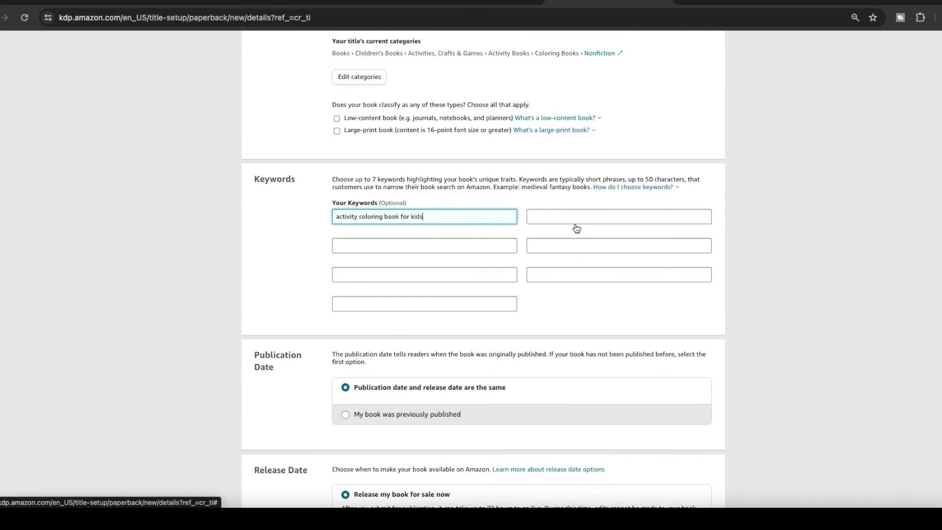
{"action": "scroll", "coordinate": [576, 228], "scroll_direction": "up", "scroll_amount": 15}
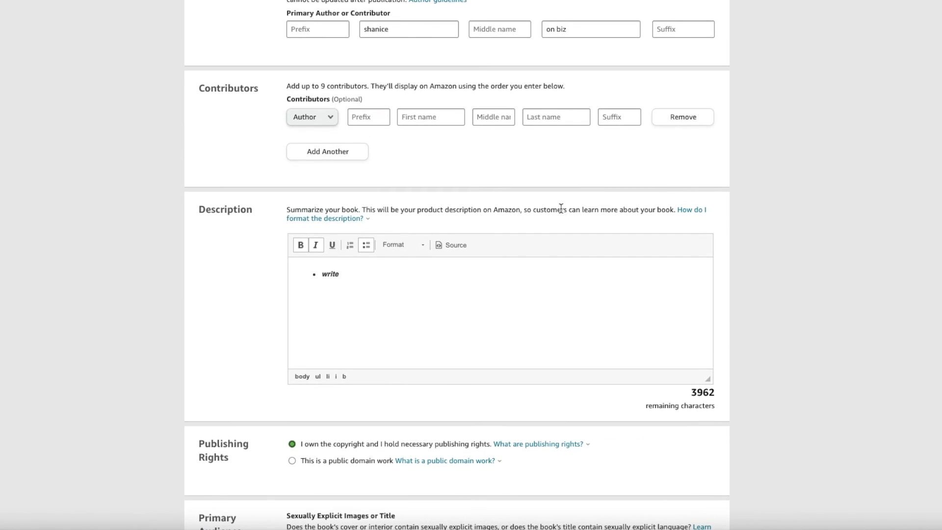
{"action": "scroll", "coordinate": [561, 208], "scroll_direction": "up", "scroll_amount": 12}
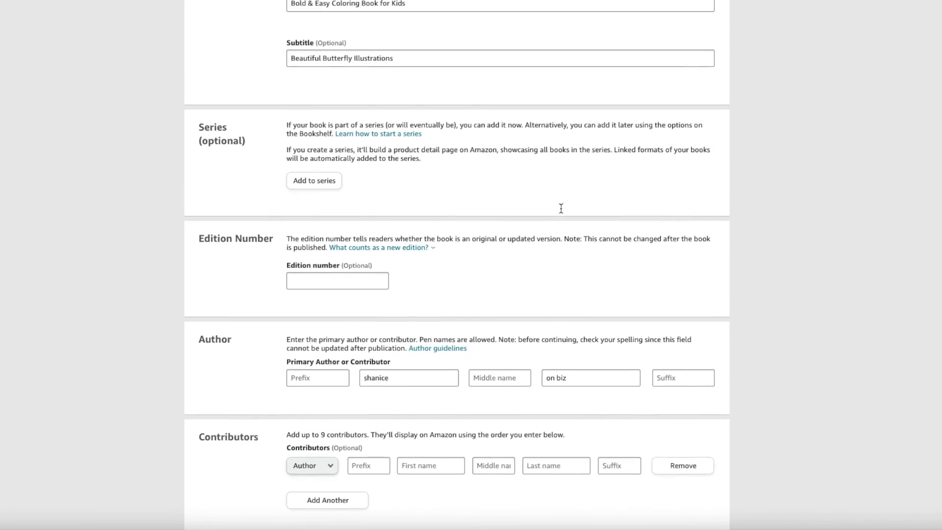
{"action": "scroll", "coordinate": [561, 208], "scroll_direction": "down", "scroll_amount": 20}
{"action": "left_click", "coordinate": [669, 343]}
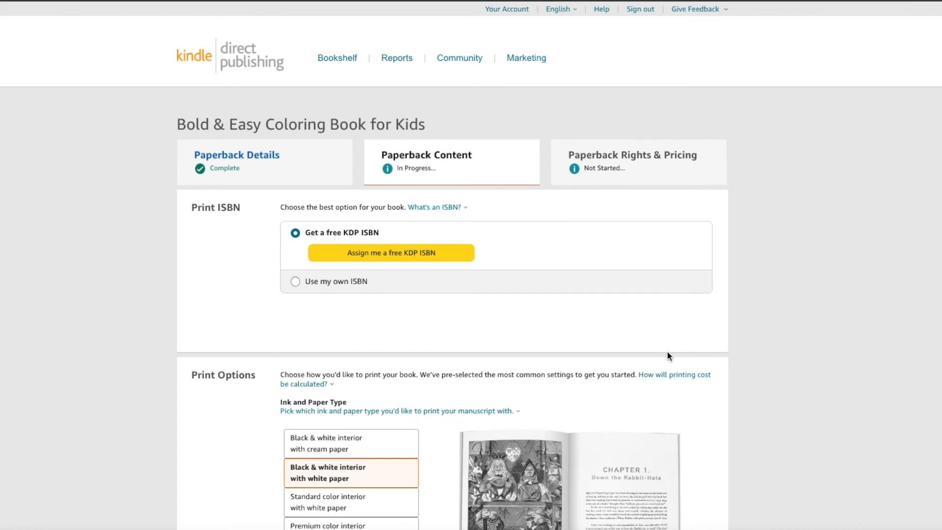
Assign a free KDP ISBN to the paperback
{"action": "scroll", "coordinate": [605, 300], "scroll_direction": "down", "scroll_amount": 1}
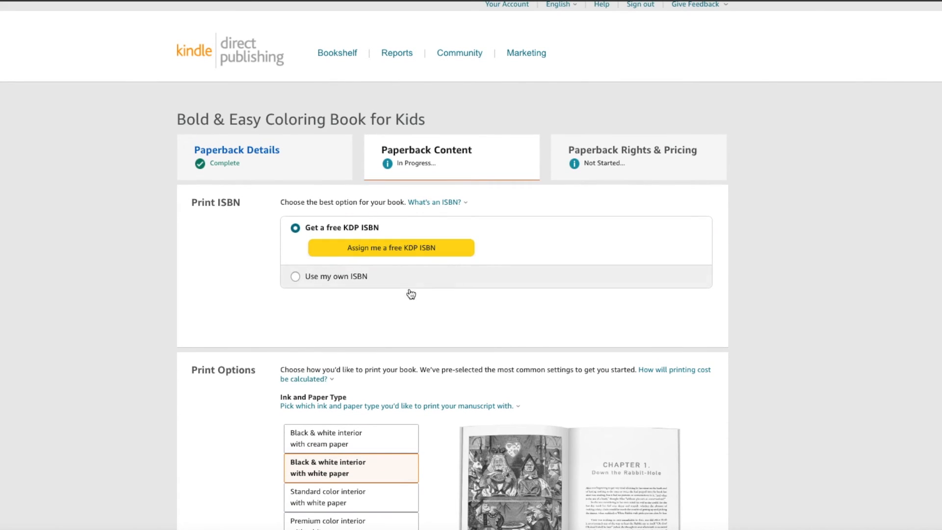
{"action": "left_click", "coordinate": [416, 248]}
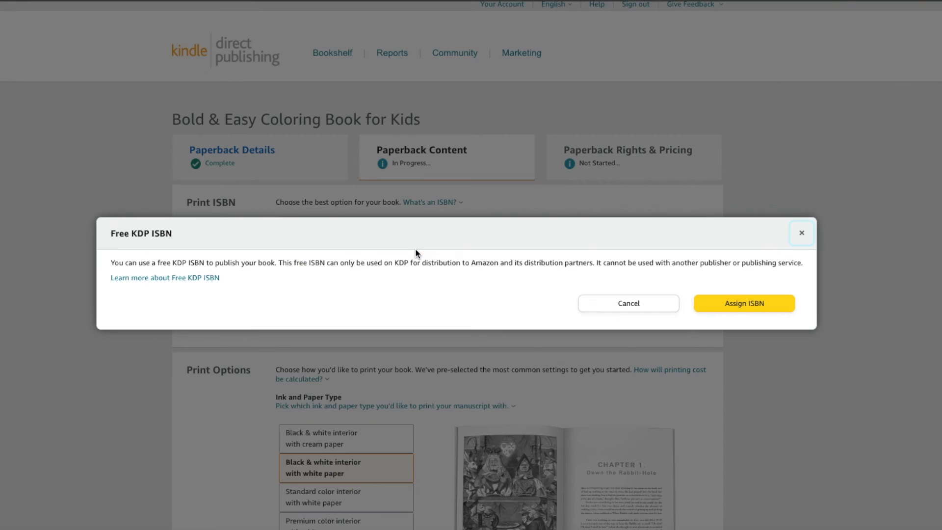
{"action": "left_click", "coordinate": [730, 308]}
Set the trim size to 8.5 x 8.5 in and the bleed setting to Bleed (PDF only)
{"action": "scroll", "coordinate": [486, 294], "scroll_direction": "down", "scroll_amount": 6}
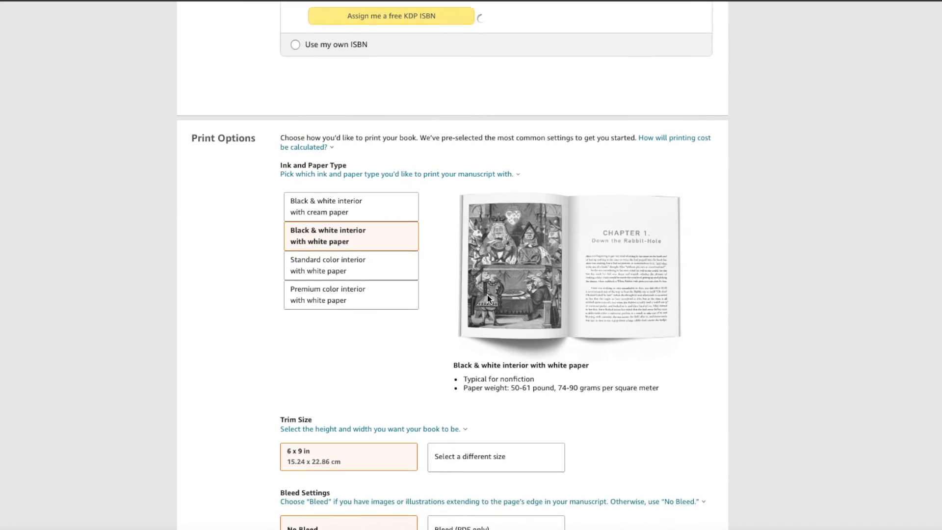
{"action": "left_click", "coordinate": [510, 354]}
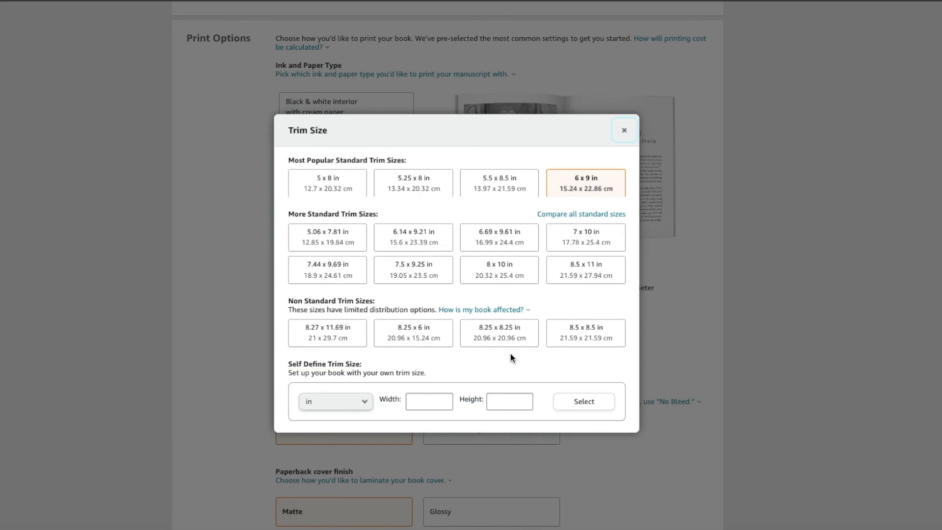
{"action": "left_click", "coordinate": [568, 342]}
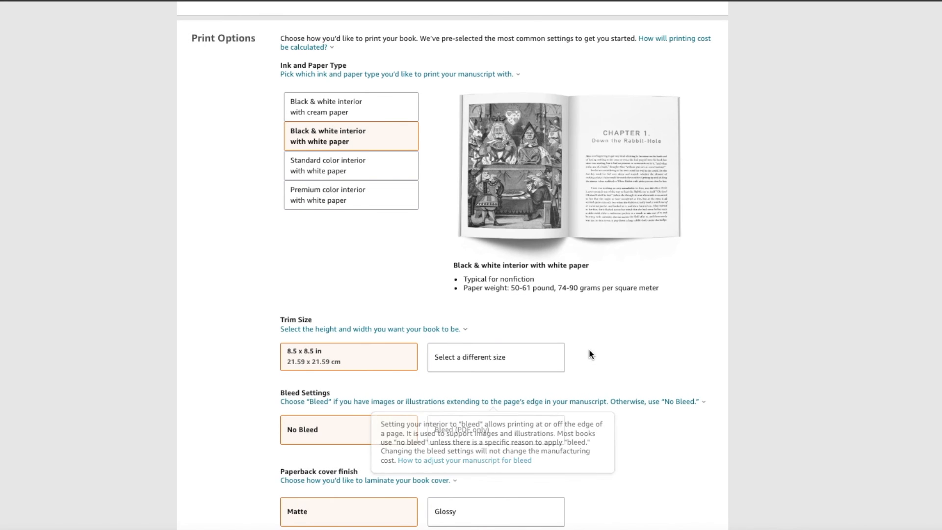
{"action": "scroll", "coordinate": [589, 353], "scroll_direction": "down", "scroll_amount": 2}
{"action": "scroll", "coordinate": [565, 402], "scroll_direction": "down", "scroll_amount": 2}
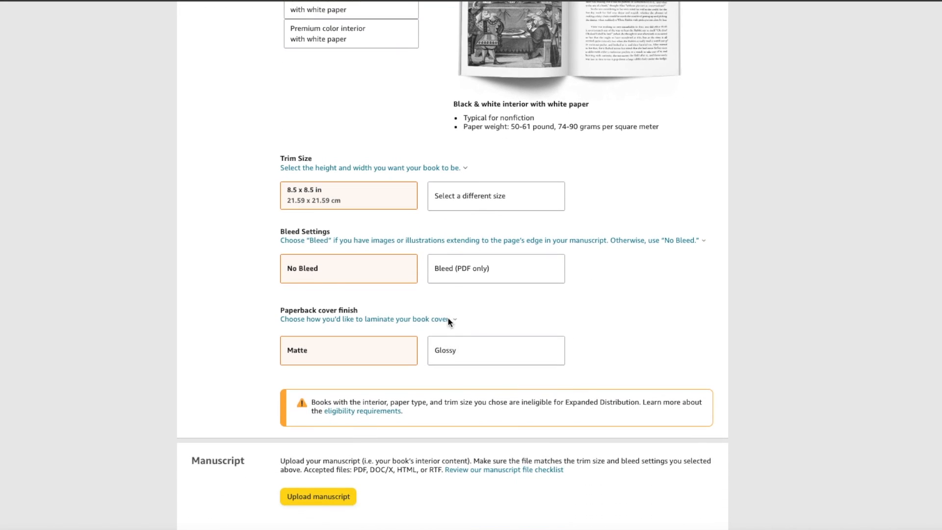
{"action": "left_click", "coordinate": [479, 278]}
Choose to use an existing print-ready cover and upload the paperback cover CMYK PDF from the Bold_Coloring_Book folder
{"action": "scroll", "coordinate": [576, 297], "scroll_direction": "down", "scroll_amount": 1}
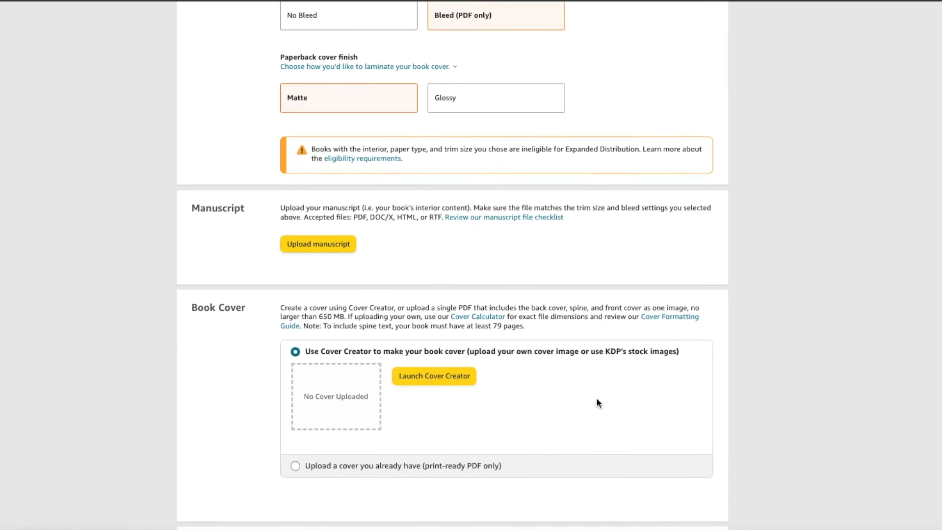
{"action": "left_click", "coordinate": [462, 467]}
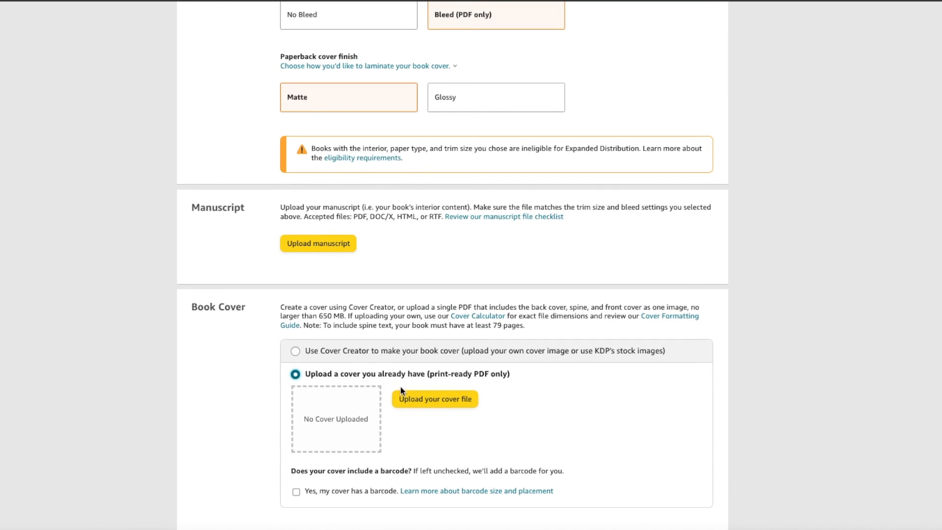
{"action": "scroll", "coordinate": [535, 391], "scroll_direction": "down", "scroll_amount": 2}
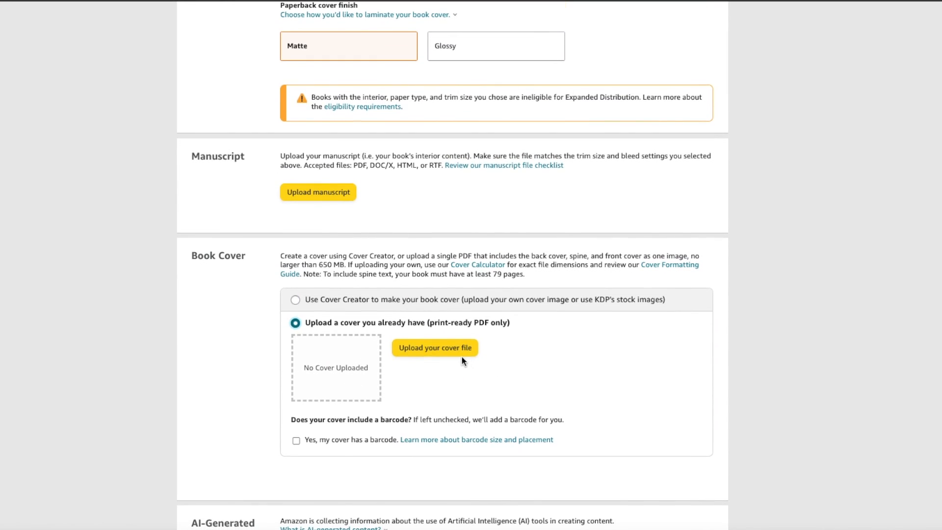
{"action": "left_click", "coordinate": [452, 349]}
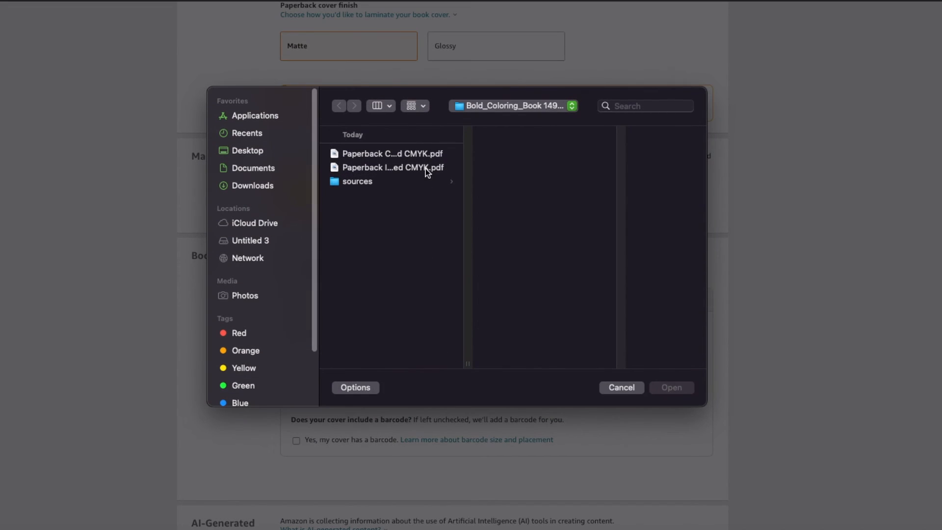
{"action": "left_click", "coordinate": [425, 168]}
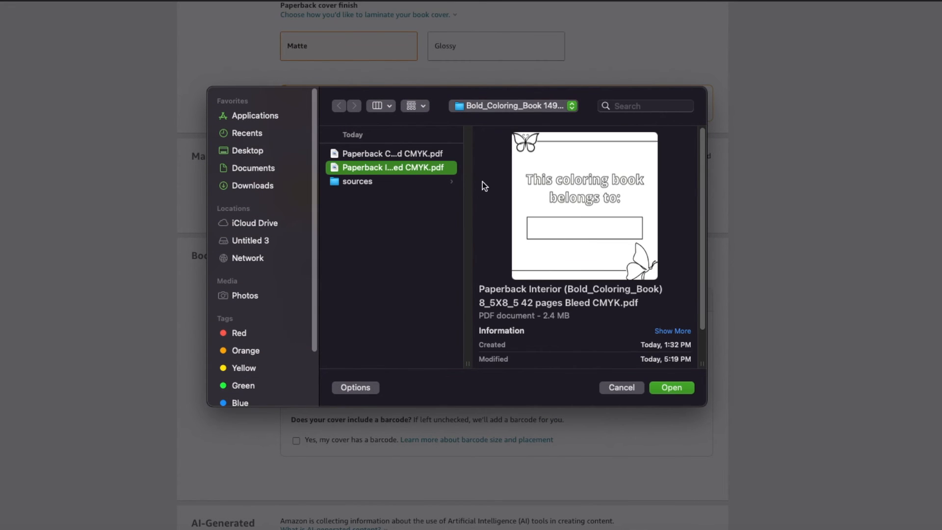
{"action": "left_click", "coordinate": [429, 153]}
{"action": "left_click", "coordinate": [671, 387]}
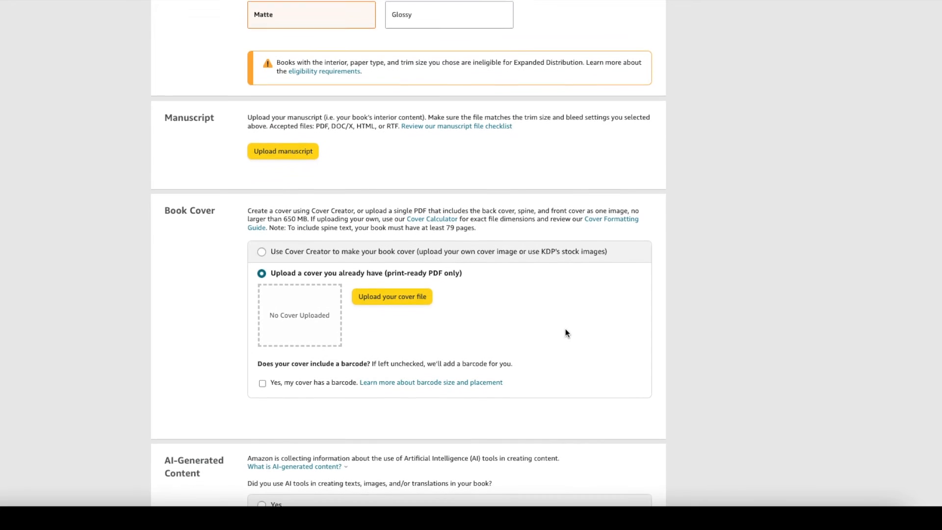
Answer No to the question about using AI tools and launch the print previewer
{"action": "scroll", "coordinate": [566, 328], "scroll_direction": "down", "scroll_amount": 5}
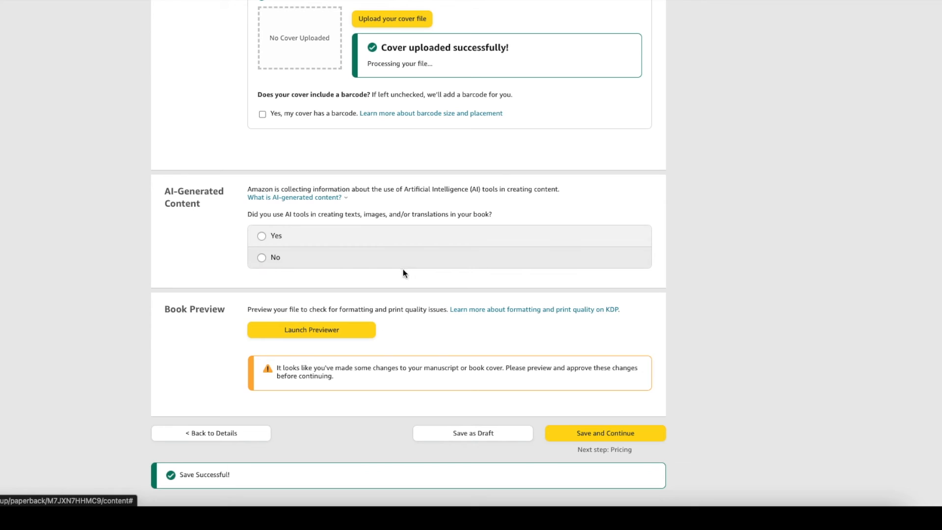
{"action": "left_click", "coordinate": [396, 243]}
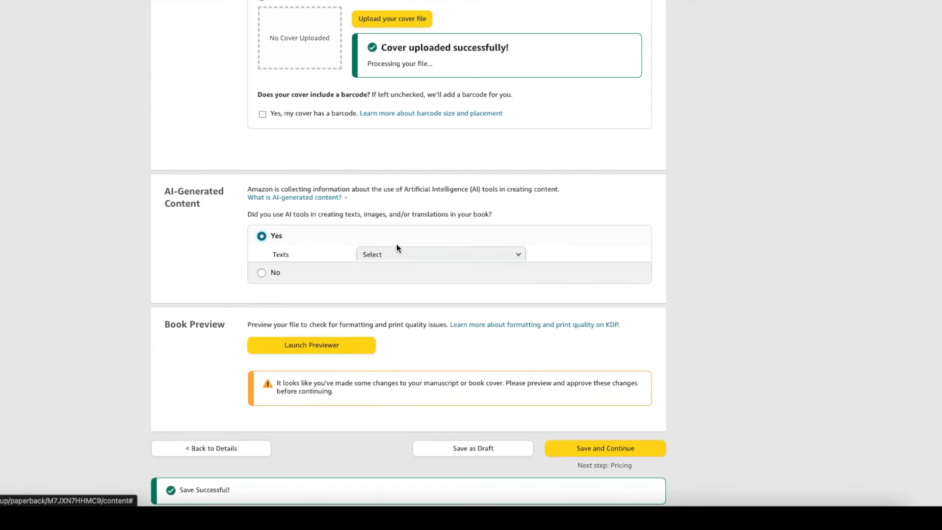
{"action": "left_click", "coordinate": [311, 343]}
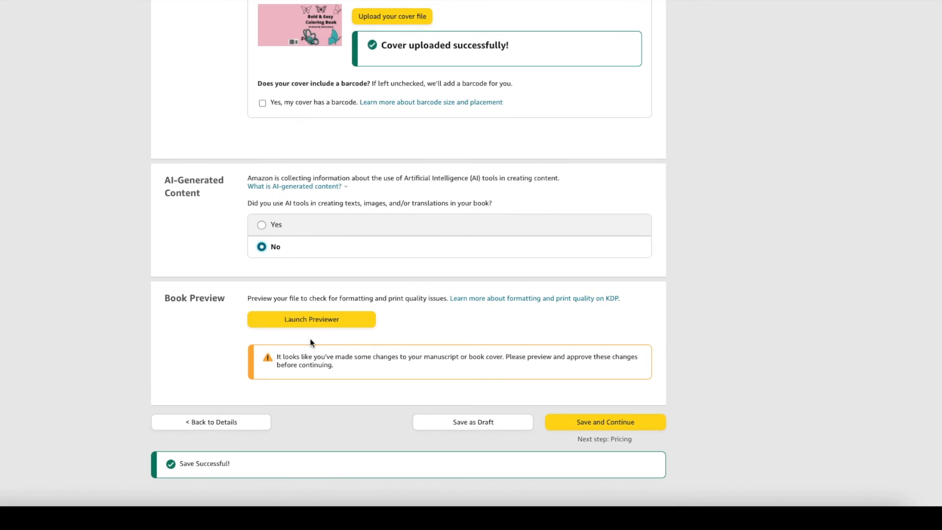
{"action": "left_click", "coordinate": [305, 319]}
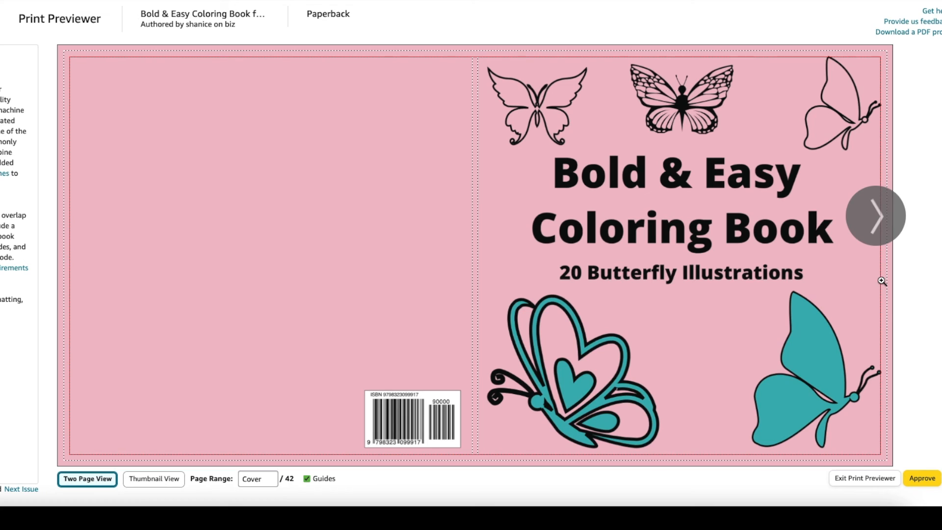
Examine the cover and page through the interior in the print previewer up to pages 8-9
{"action": "mouse_move", "coordinate": [881, 281]}
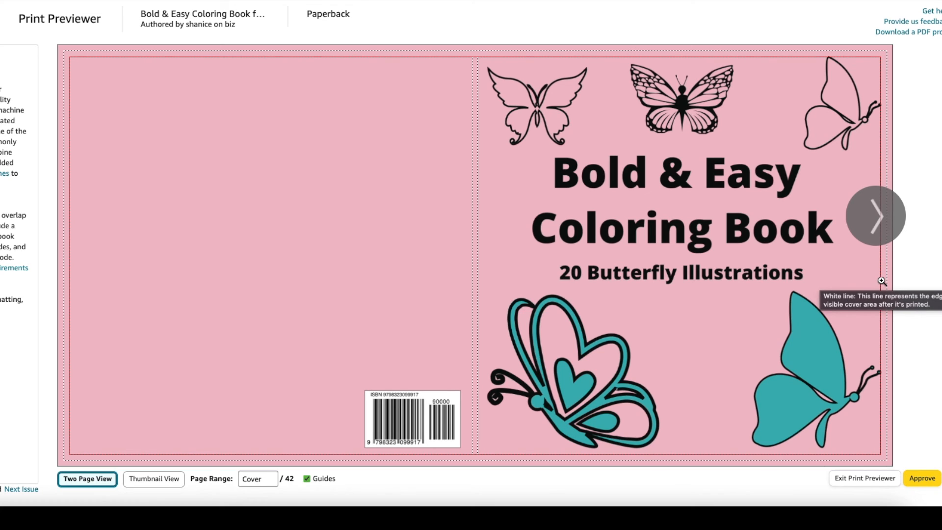
{"action": "left_click", "coordinate": [885, 222]}
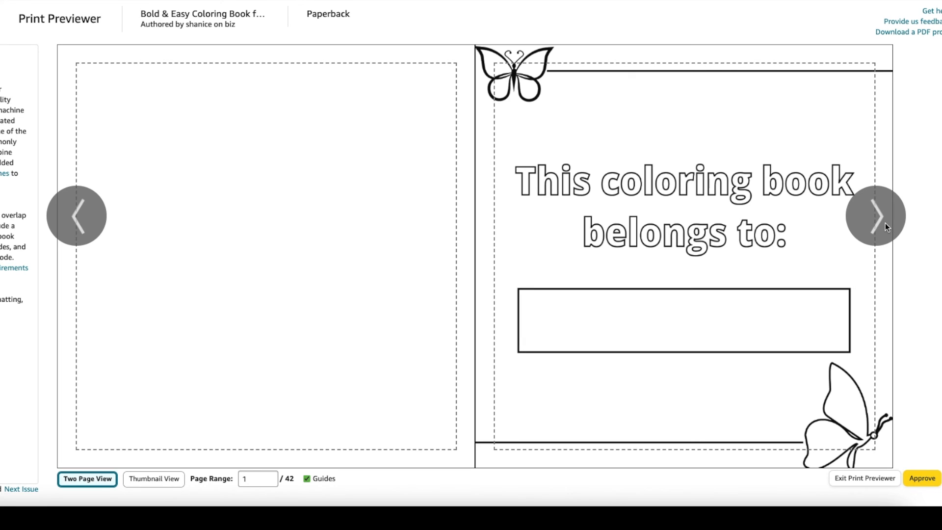
{"action": "left_click", "coordinate": [885, 223]}
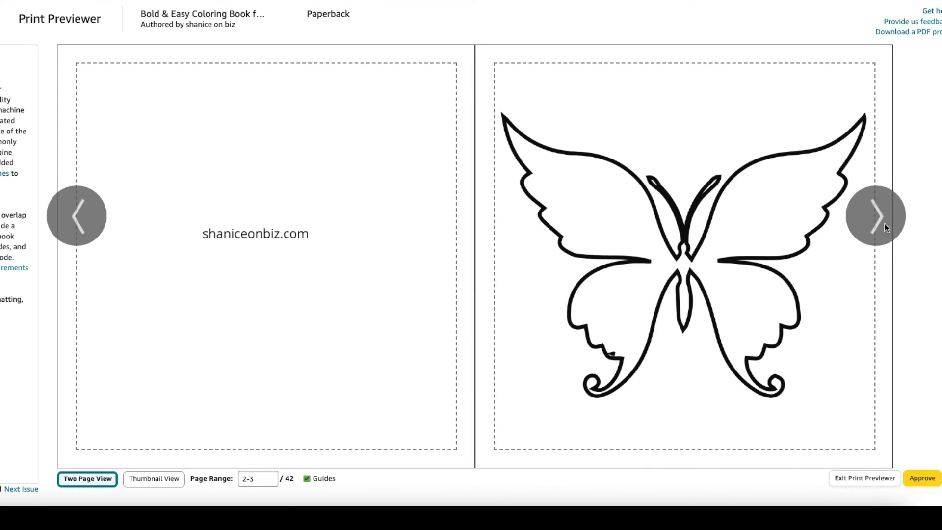
{"action": "left_click", "coordinate": [885, 223]}
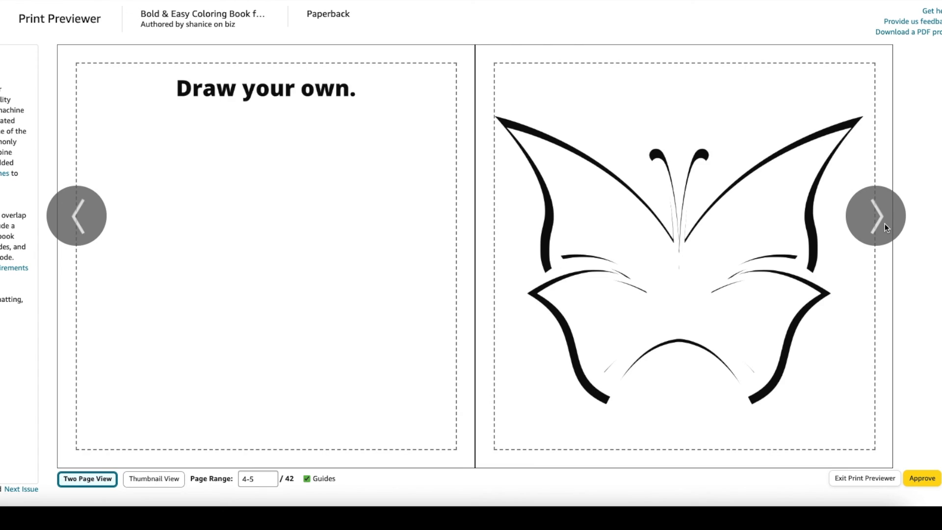
{"action": "left_click", "coordinate": [885, 222]}
{"action": "left_click", "coordinate": [884, 223]}
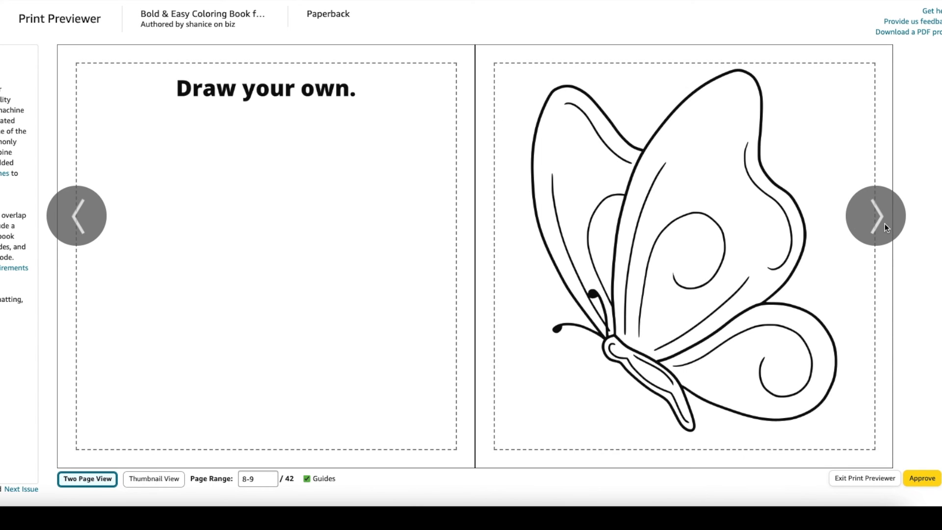
Page through the rest of the interior spreads in the print previewer up to pages 24-25
{"action": "left_click", "coordinate": [884, 223]}
{"action": "left_click", "coordinate": [884, 223]}
{"action": "left_click", "coordinate": [885, 223]}
{"action": "left_click", "coordinate": [885, 222]}
{"action": "left_click", "coordinate": [884, 223]}
{"action": "left_click", "coordinate": [885, 223]}
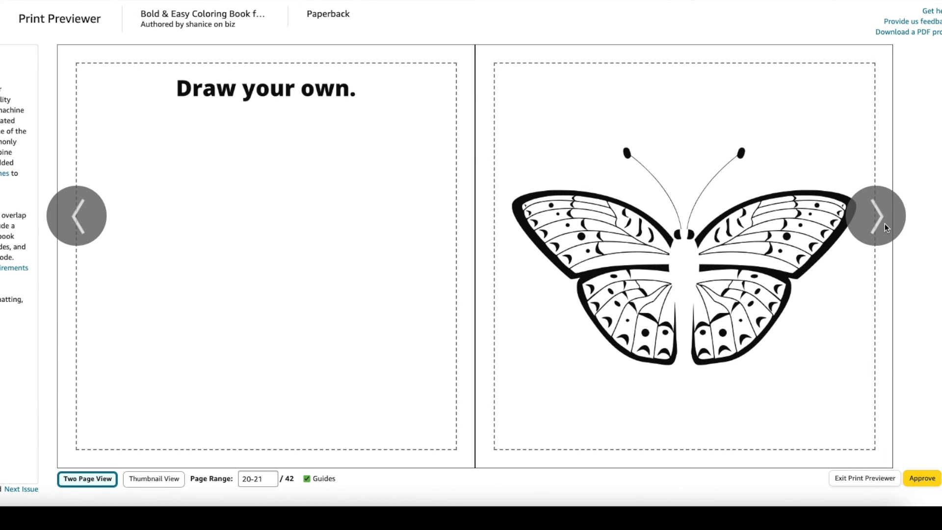
{"action": "left_click", "coordinate": [884, 223]}
{"action": "left_click", "coordinate": [885, 222]}
Approve the print preview, then save the paperback content and continue to the pricing stage
{"action": "left_click", "coordinate": [926, 479]}
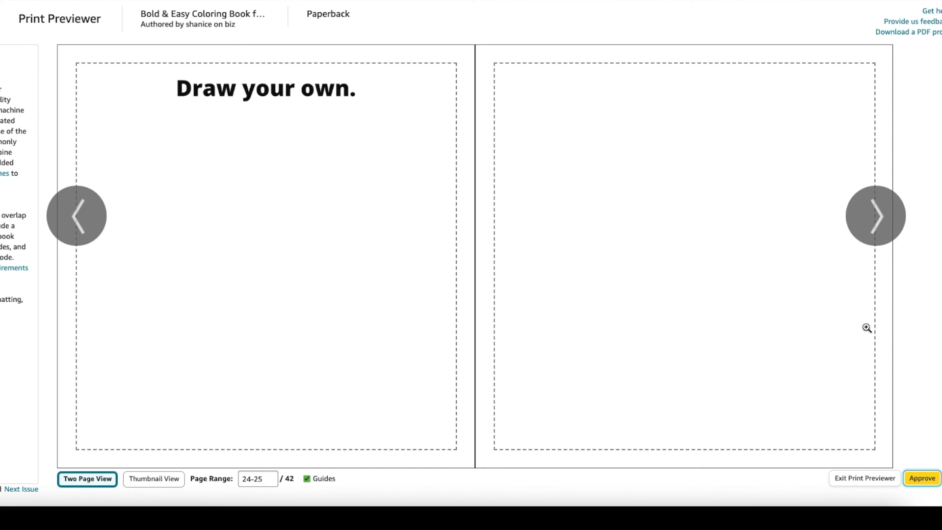
{"action": "left_click", "coordinate": [922, 480]}
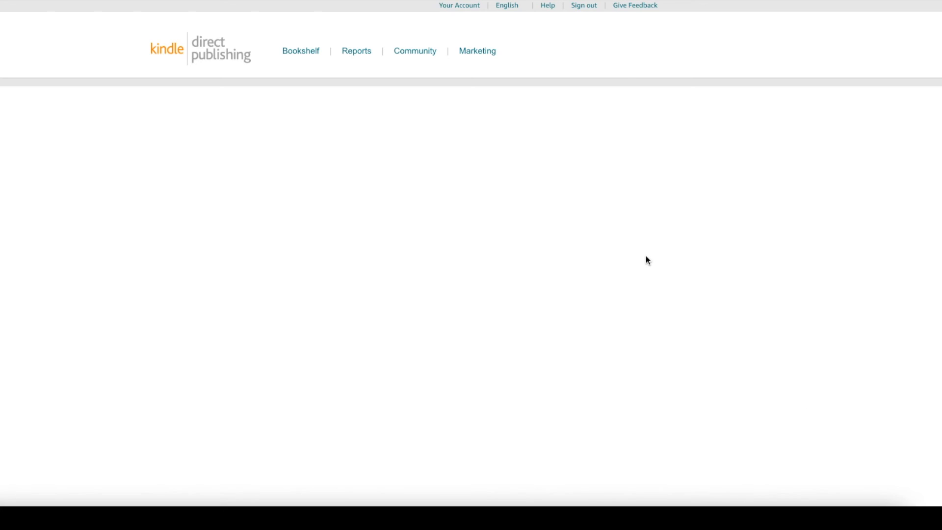
{"action": "scroll", "coordinate": [618, 252], "scroll_direction": "down", "scroll_amount": 6}
{"action": "scroll", "coordinate": [602, 257], "scroll_direction": "down", "scroll_amount": 20}
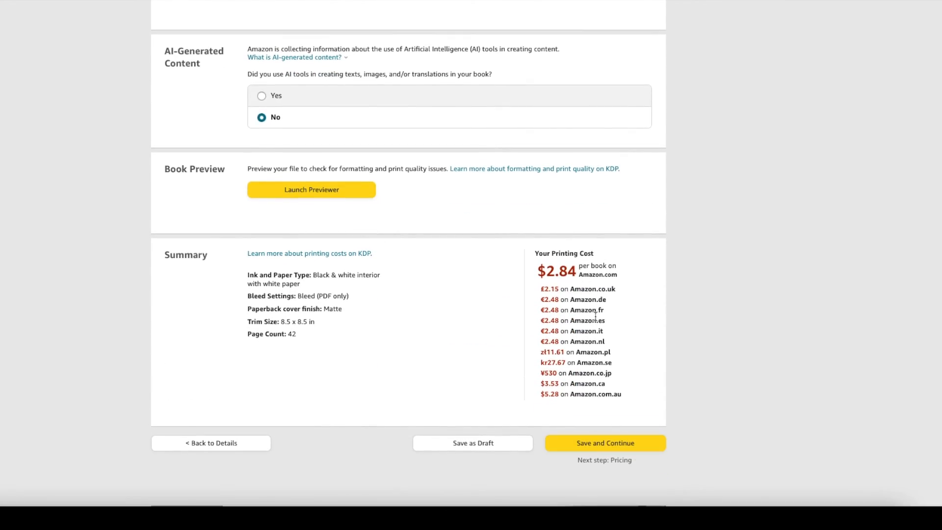
{"action": "left_click", "coordinate": [603, 445]}
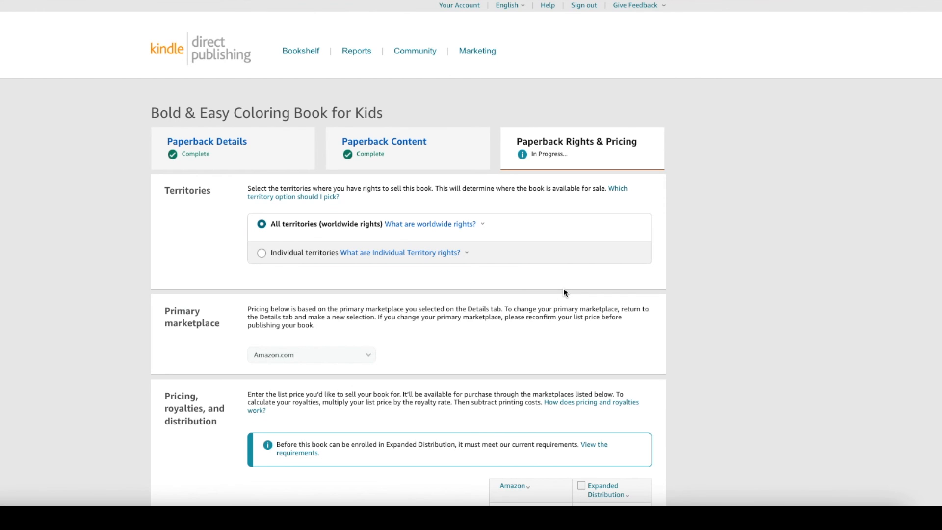
Set the Amazon.com list price to 7.99 USD and apply it to the other marketplaces
{"action": "scroll", "coordinate": [563, 290], "scroll_direction": "down", "scroll_amount": 4}
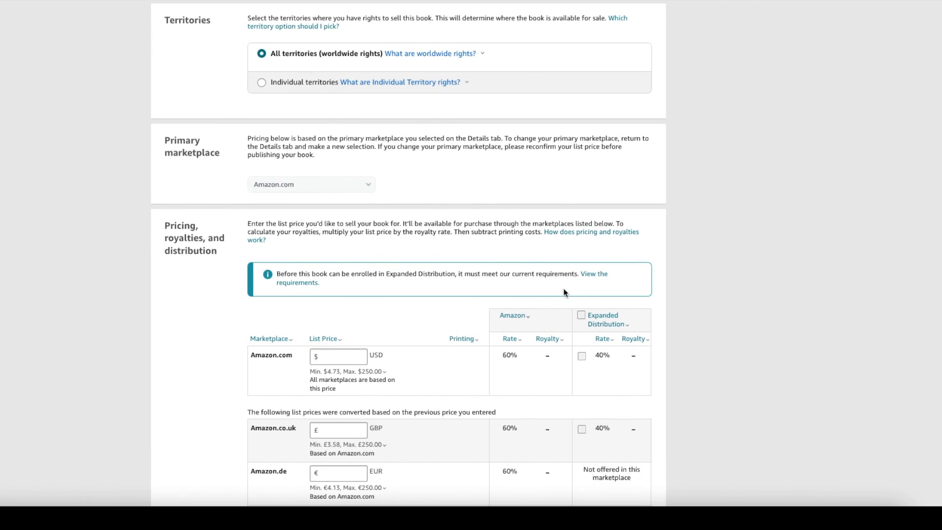
{"action": "scroll", "coordinate": [563, 291], "scroll_direction": "down", "scroll_amount": 1}
{"action": "scroll", "coordinate": [393, 299], "scroll_direction": "down", "scroll_amount": 1}
{"action": "scroll", "coordinate": [393, 303], "scroll_direction": "down", "scroll_amount": 1}
{"action": "left_click", "coordinate": [354, 238]}
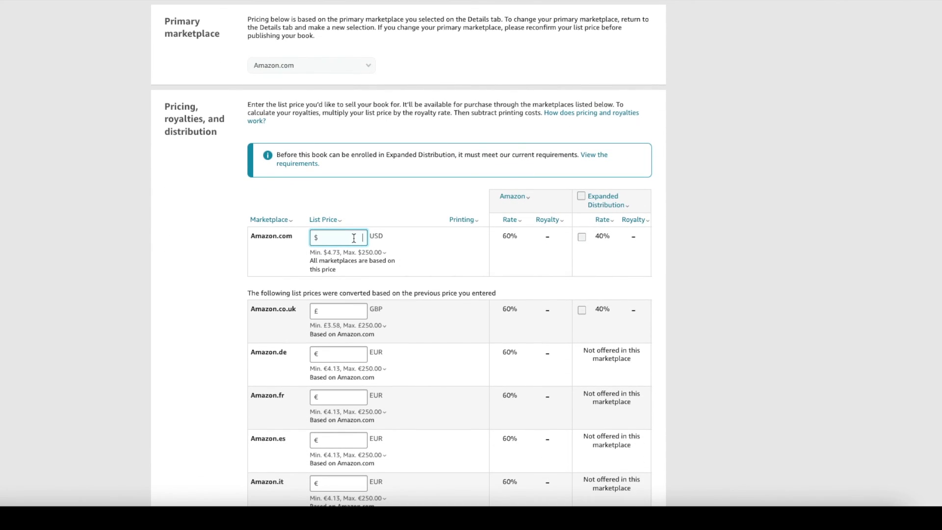
{"action": "type", "text": "7.99"}
{"action": "left_click", "coordinate": [376, 209]}
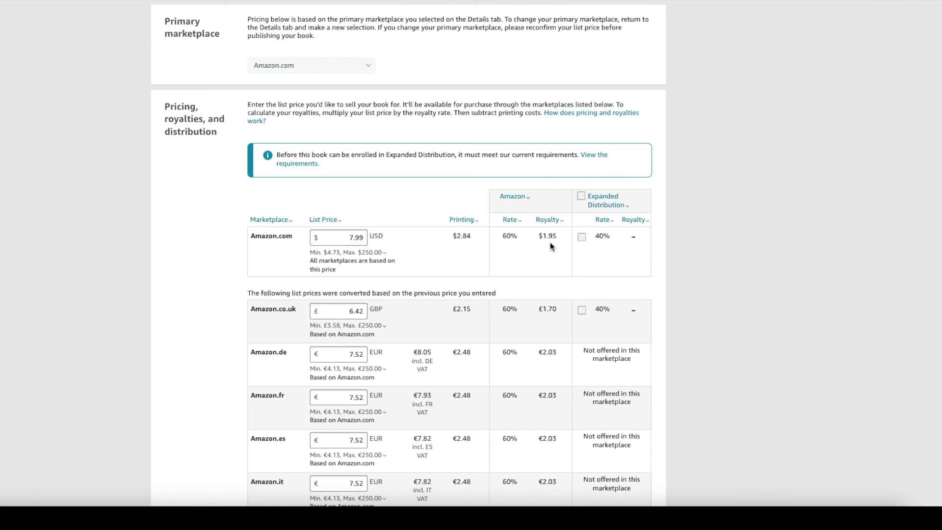
Change the Amazon.com list price to 8.99 USD
{"action": "left_click", "coordinate": [364, 239]}
{"action": "key", "text": "BackSpace"}
{"action": "key", "text": "BackSpace"}
{"action": "key", "text": "BackSpace"}
{"action": "key", "text": "BackSpace"}
{"action": "type", "text": "8.99"}
Review the converted marketplace prices and save the paperback as a draft without publishing it
{"action": "scroll", "coordinate": [410, 201], "scroll_direction": "down", "scroll_amount": 10}
{"action": "scroll", "coordinate": [410, 217], "scroll_direction": "up", "scroll_amount": 5}
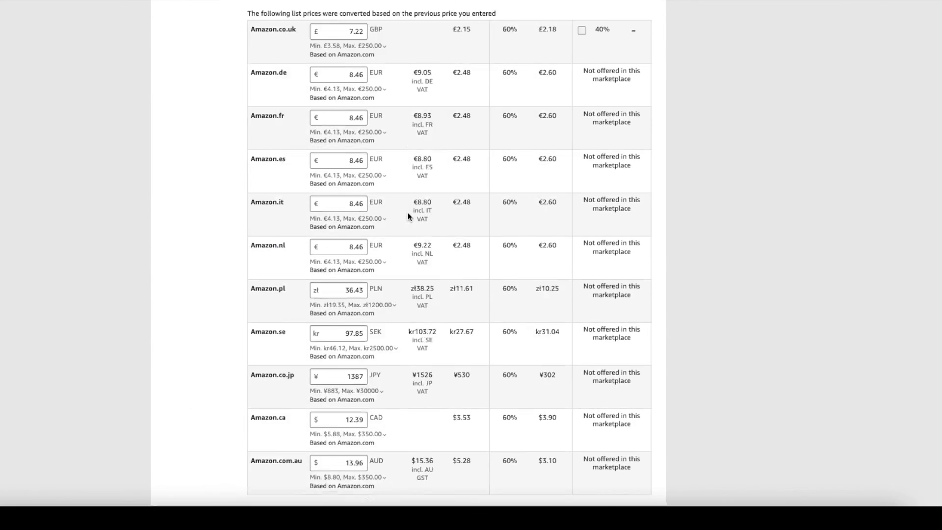
{"action": "scroll", "coordinate": [541, 320], "scroll_direction": "down", "scroll_amount": 5}
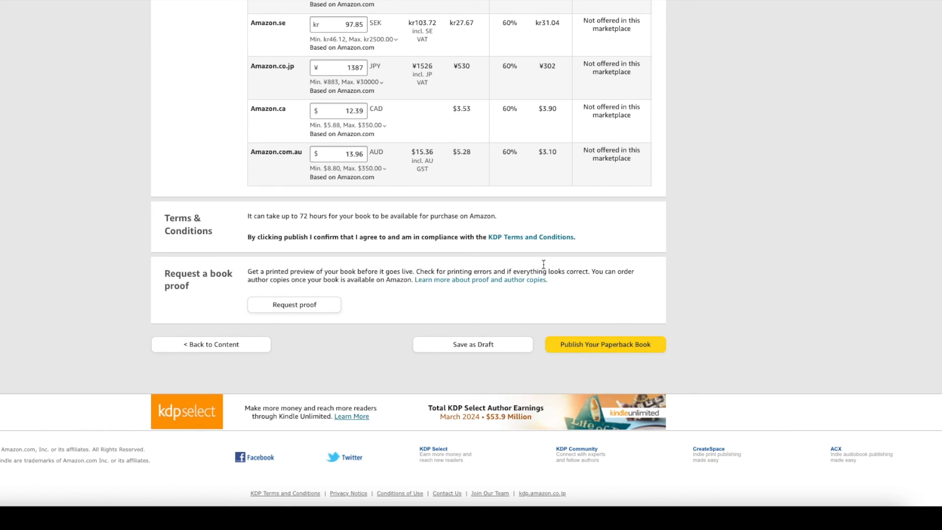
{"action": "left_click", "coordinate": [473, 346]}
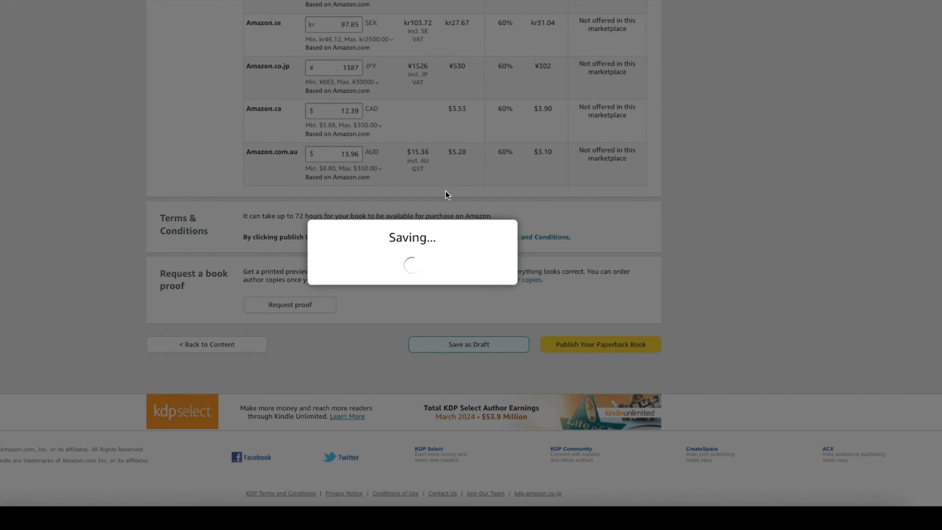